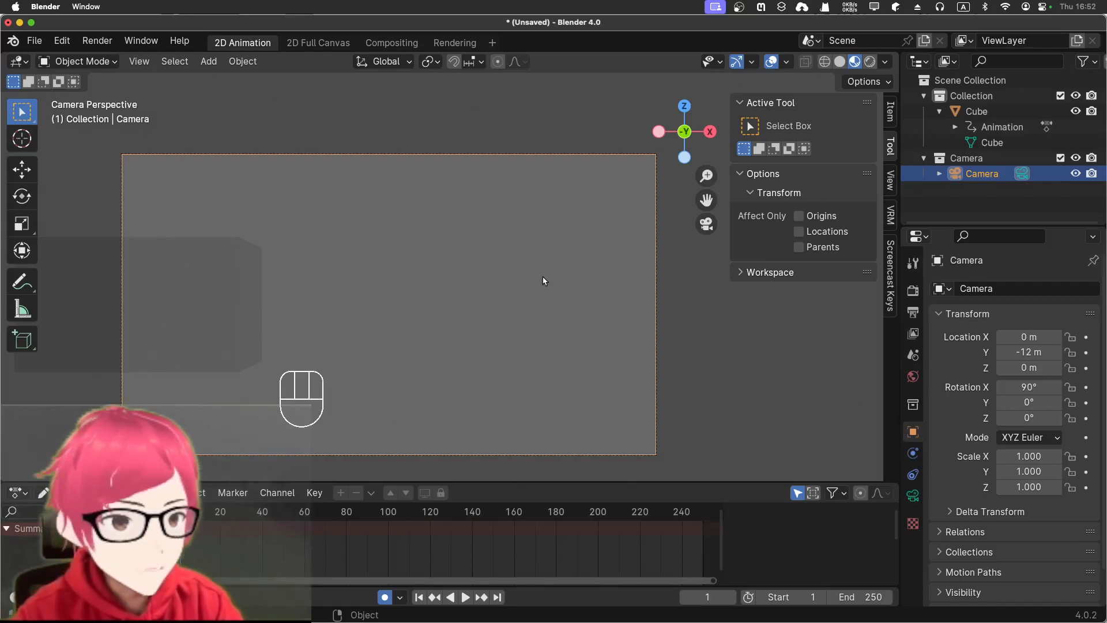
# - Show the Orphan Data in the outliner and inspect the file's Clean Up options
pyautogui.scroll(2, 472, 247)
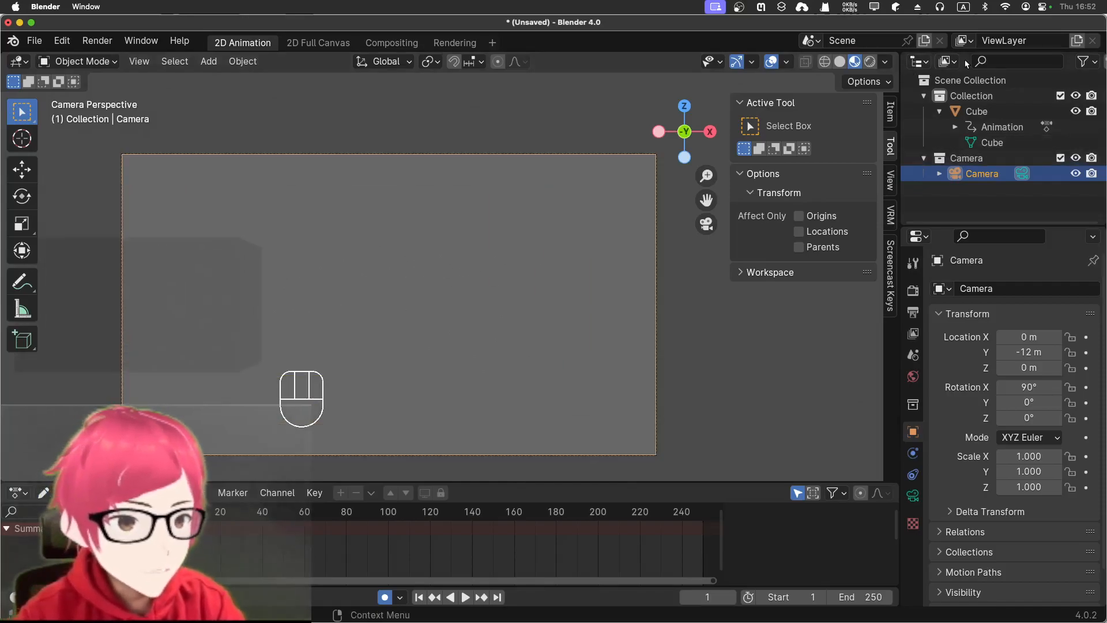
pyautogui.moveTo(946, 61)
pyautogui.mouseDown()
pyautogui.moveTo(964, 110)
pyautogui.moveTo(965, 200)
pyautogui.mouseUp()
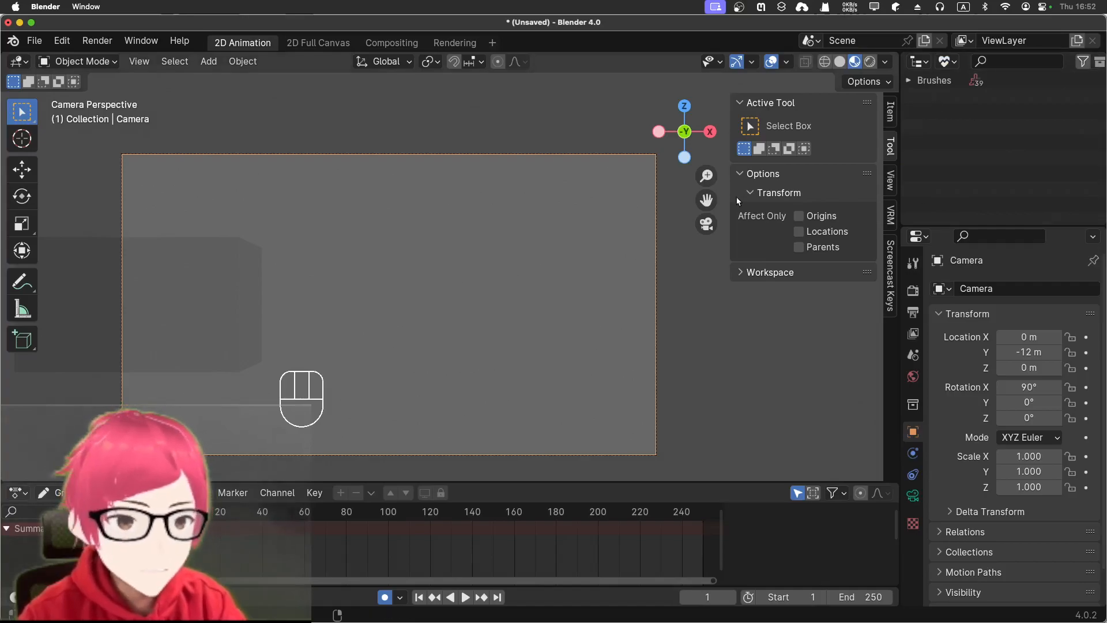
pyautogui.click(41, 44)
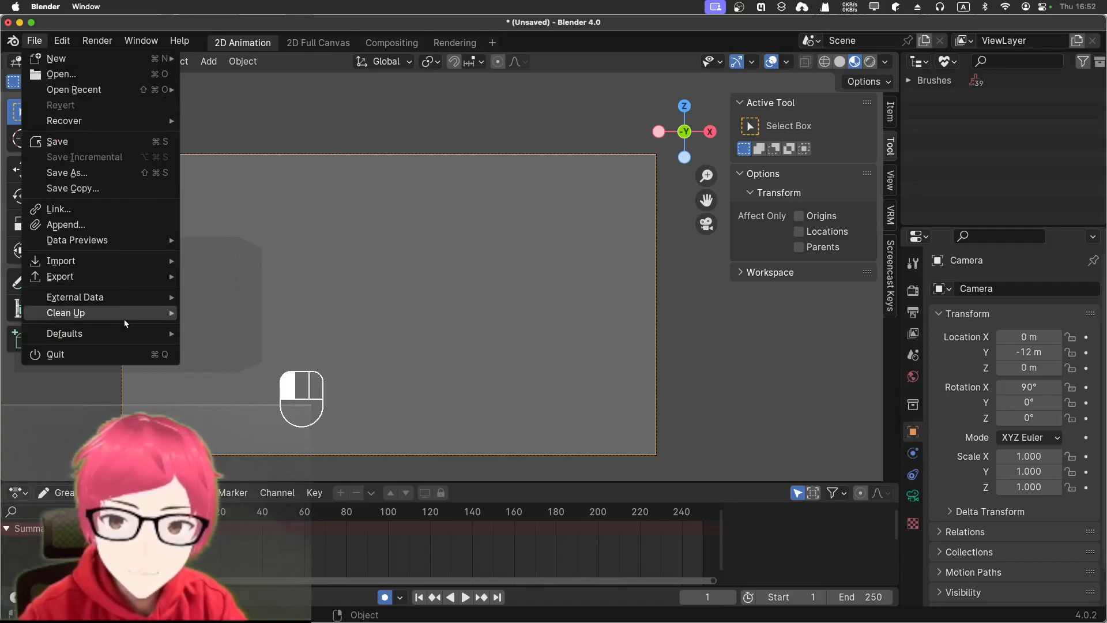
pyautogui.moveTo(126, 318)
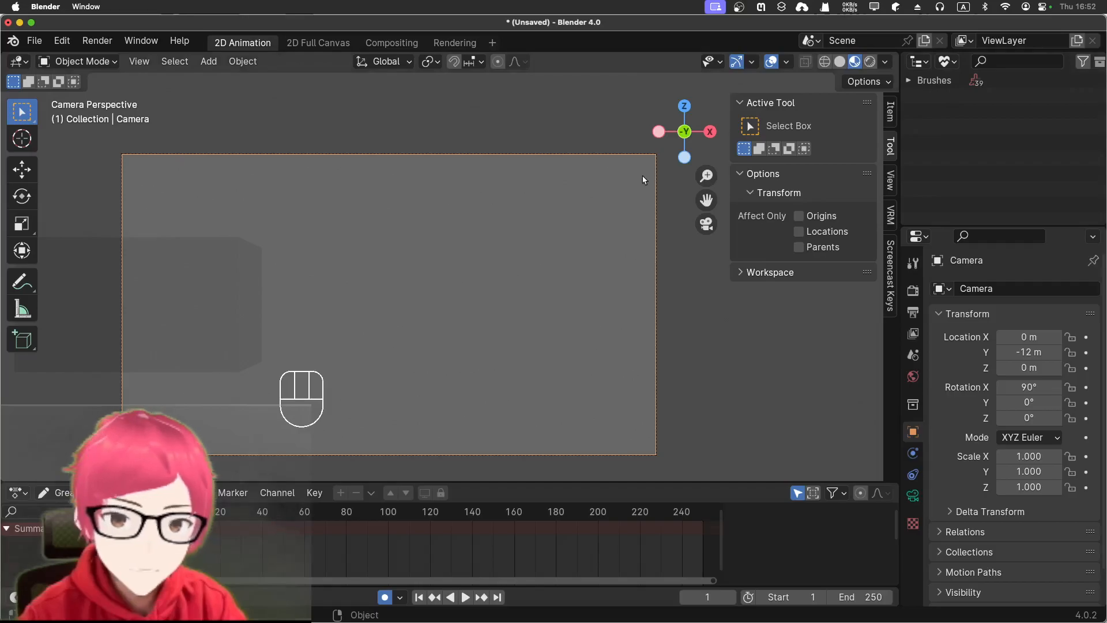
# - Leave the camera view for an angled view of the scene and return the outliner to View Layer display
pyautogui.moveTo(521, 244)
pyautogui.mouseDown(button='middle')
pyautogui.moveTo(546, 227)
pyautogui.moveTo(460, 228)
pyautogui.moveTo(505, 242)
pyautogui.mouseUp(button='middle')
pyautogui.scroll(3, 451, 202)
pyautogui.click(469, 167)
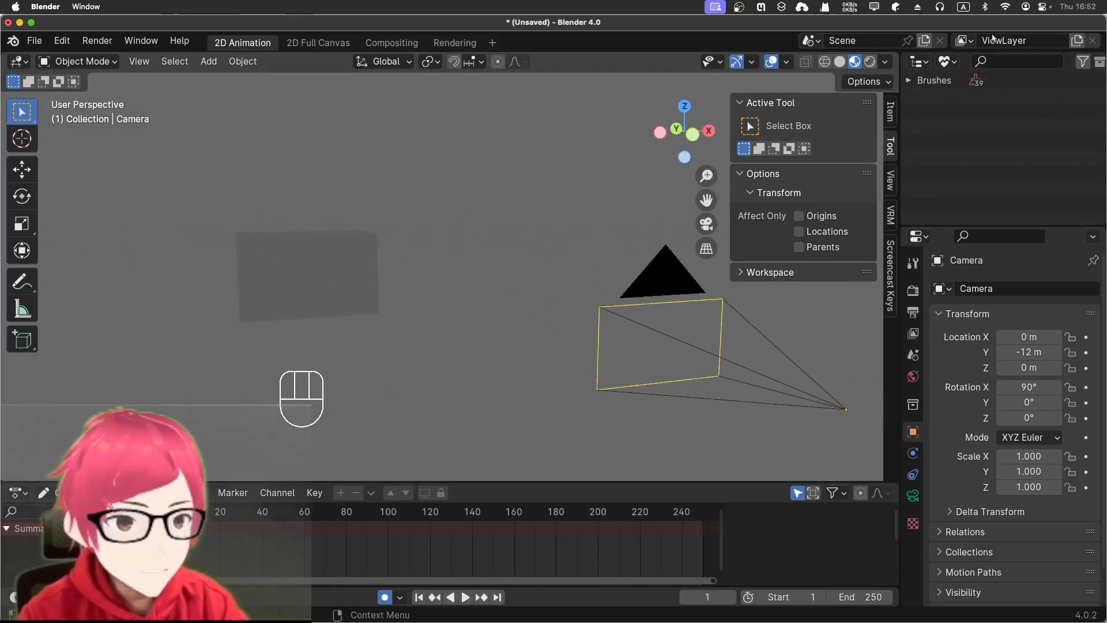
pyautogui.click(946, 61)
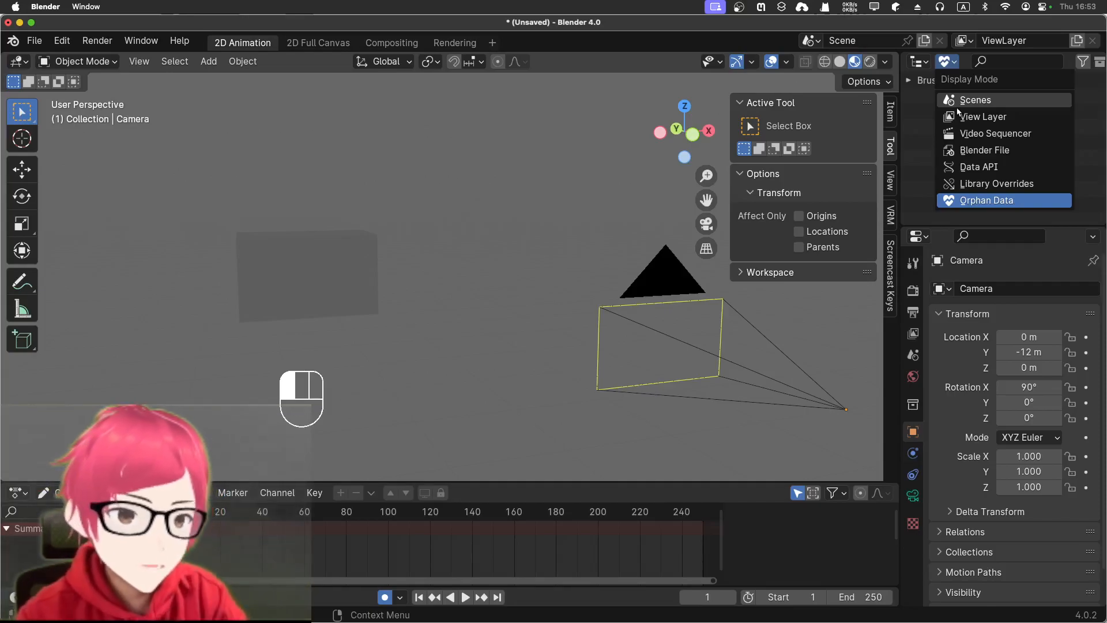
pyautogui.click(949, 61)
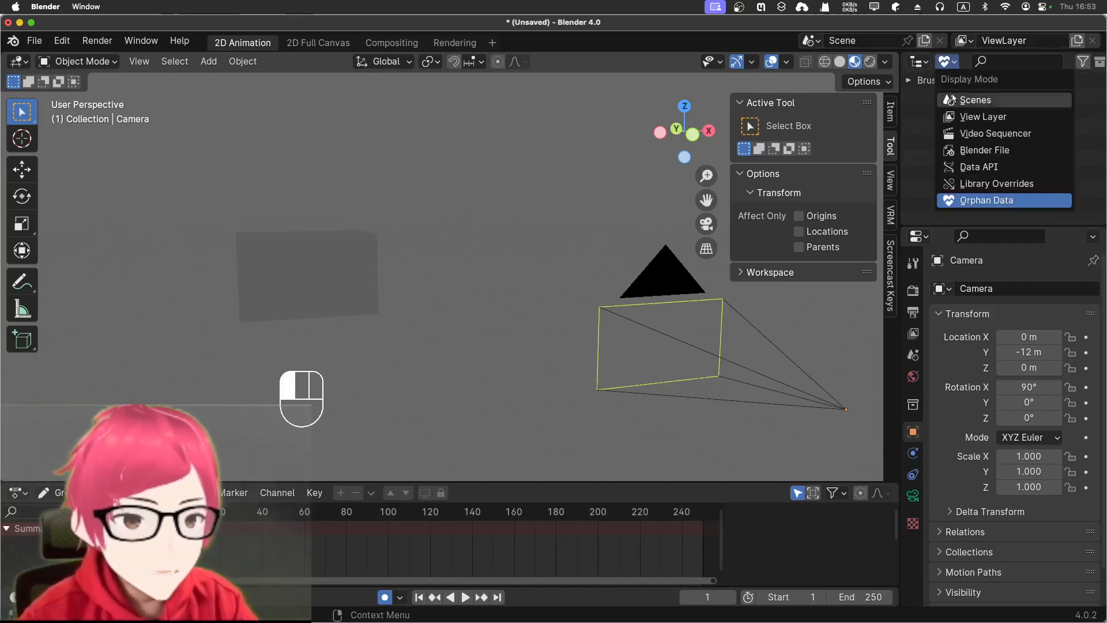
pyautogui.click(983, 117)
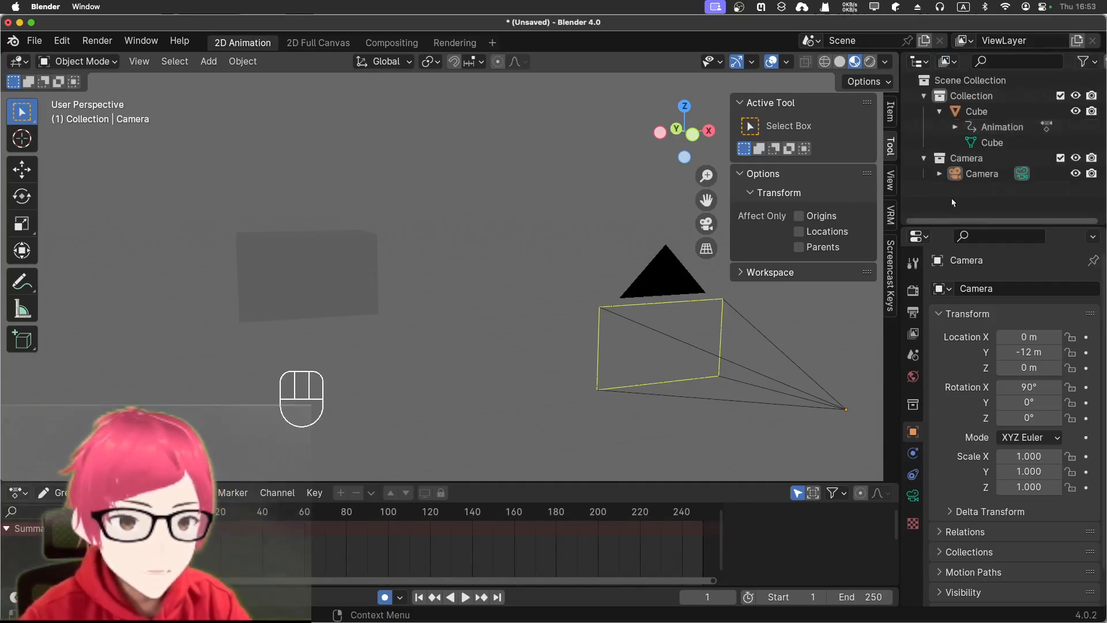
# - Delete the cube from the scene
pyautogui.click(273, 280)
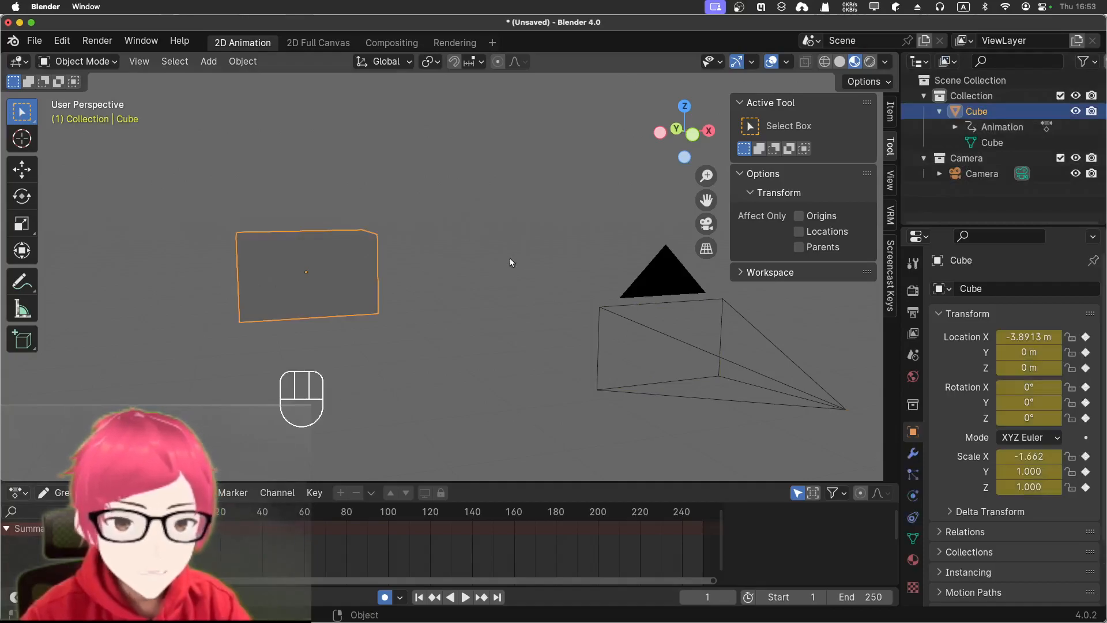
pyautogui.press('x')
pyautogui.click(644, 198)
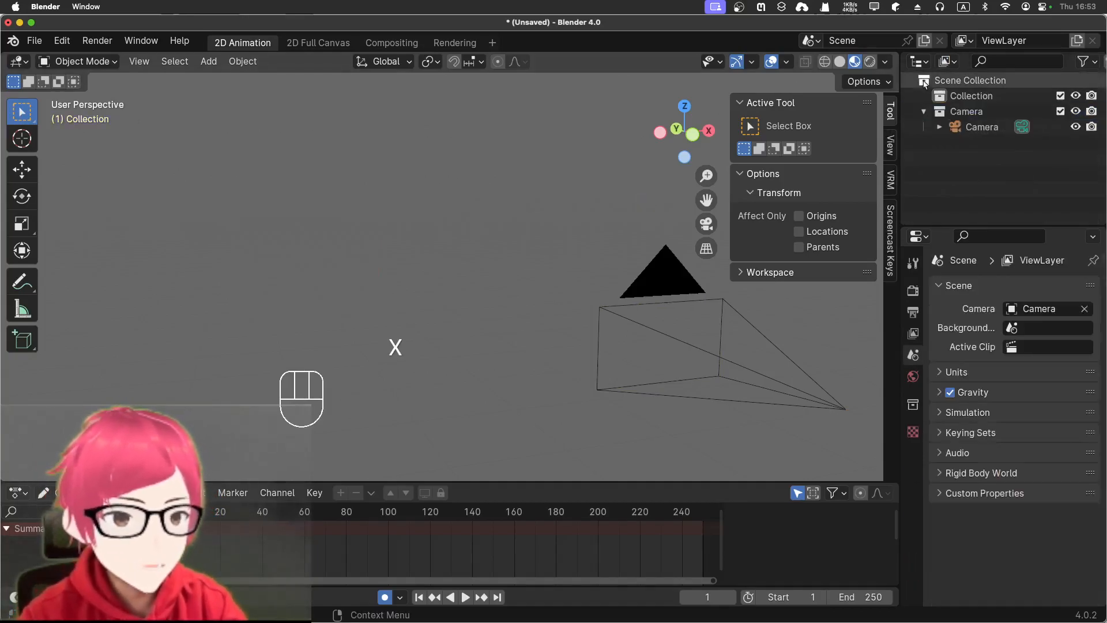
# - Display Orphan Data in the outliner and purge the unused data-blocks left by the cube
pyautogui.click(952, 62)
pyautogui.click(997, 201)
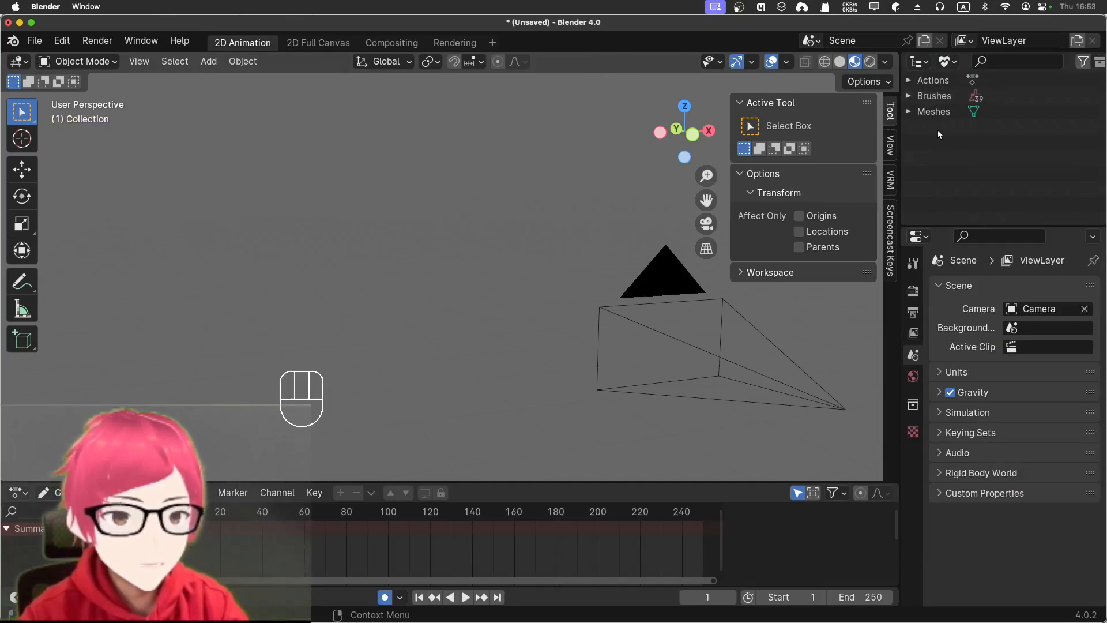
pyautogui.click(35, 40)
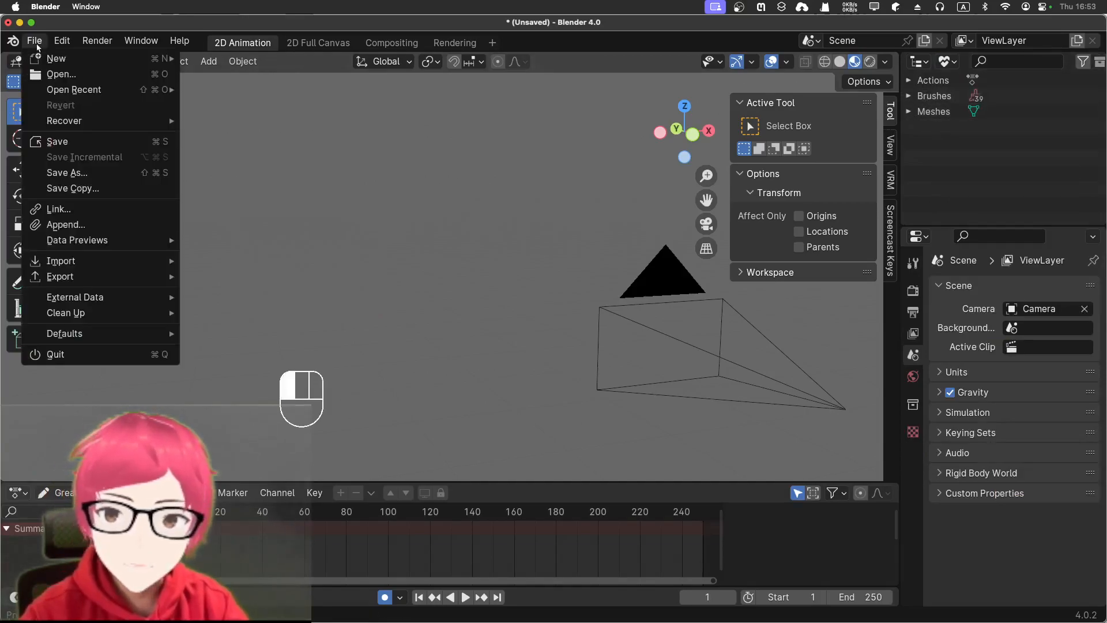
pyautogui.moveTo(86, 323)
pyautogui.click(199, 312)
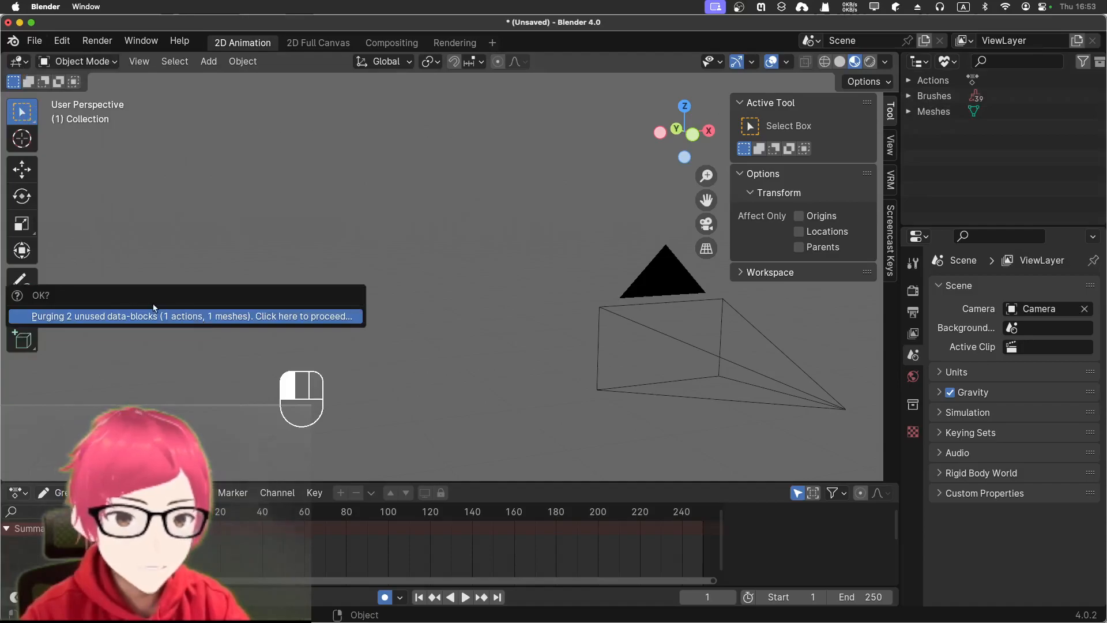
pyautogui.click(147, 316)
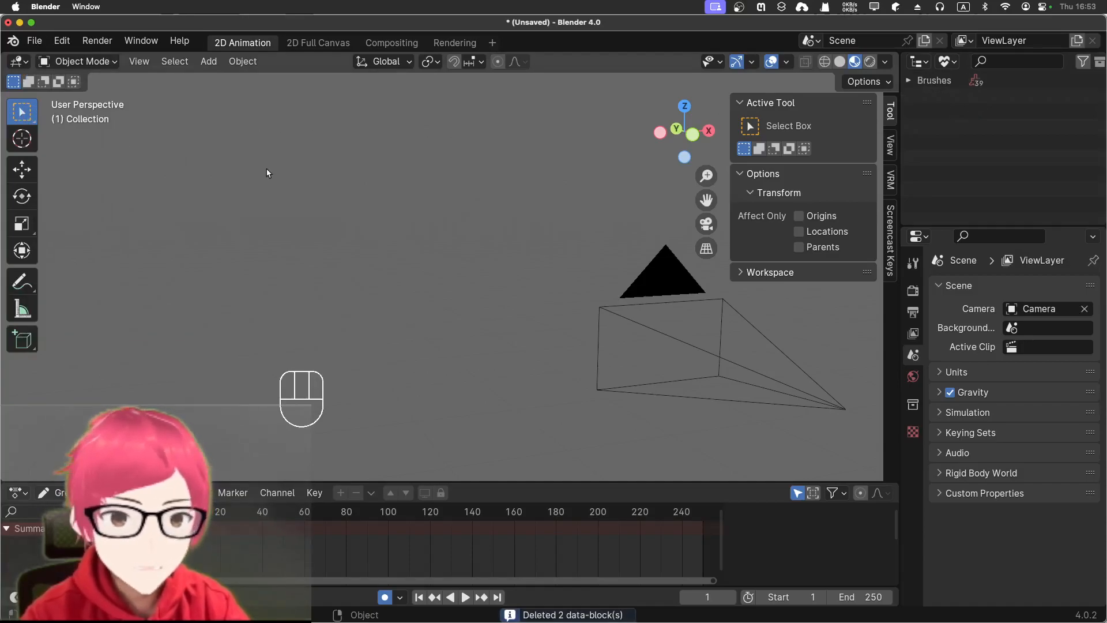
# - Run the cleanup for recursive unused data-blocks and for unused linked data-blocks, including the recursive linked ones
pyautogui.click(41, 46)
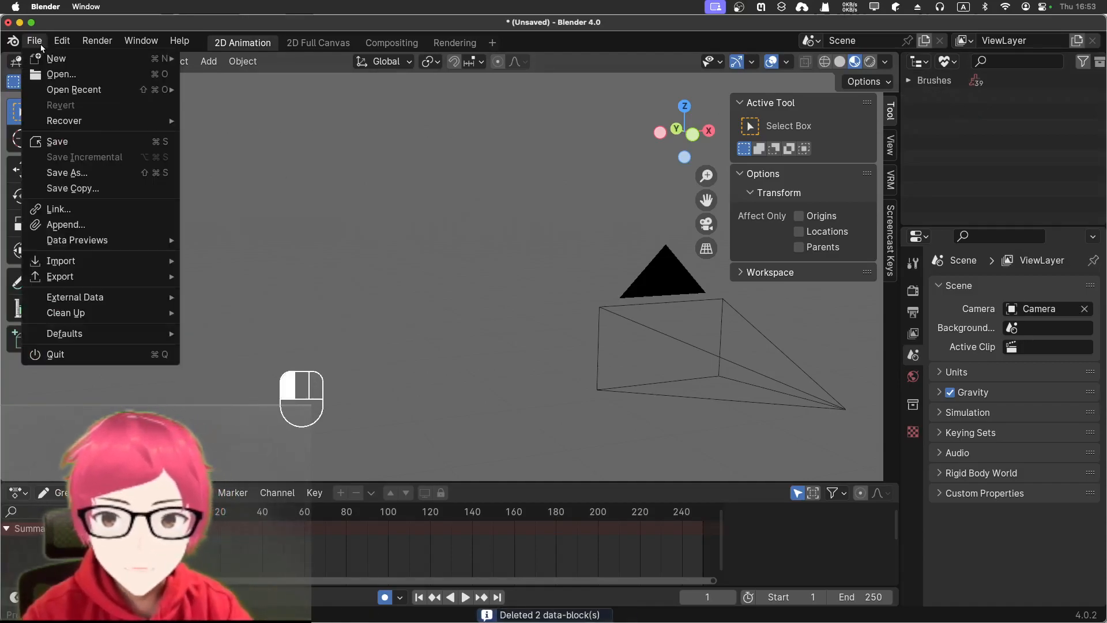
pyautogui.moveTo(109, 313)
pyautogui.click(213, 325)
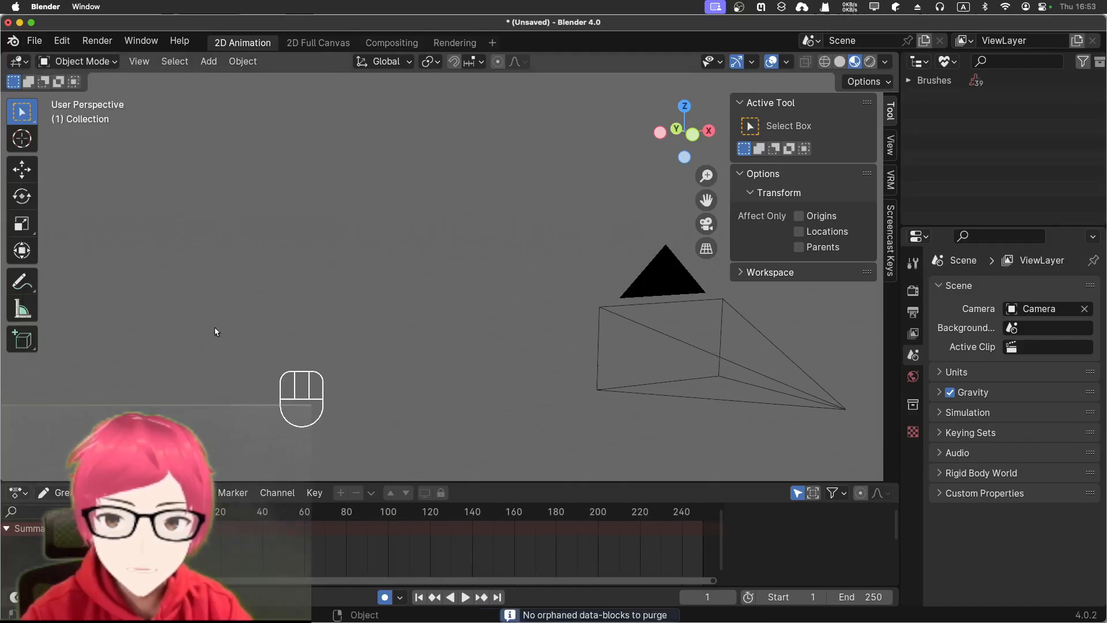
pyautogui.click(36, 41)
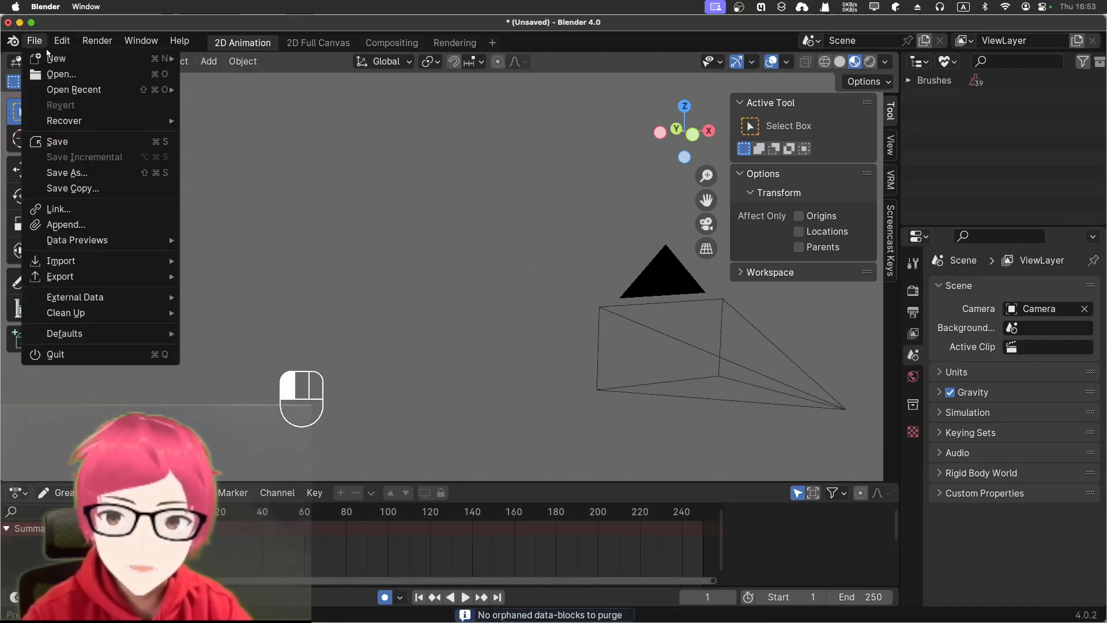
pyautogui.moveTo(156, 312)
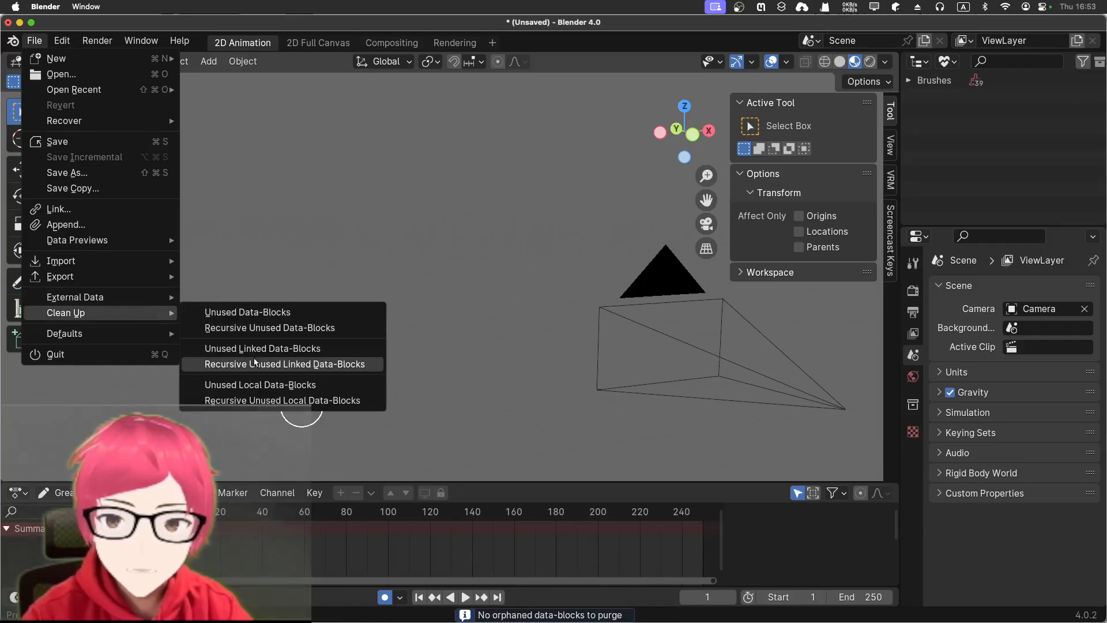
pyautogui.click(254, 356)
pyautogui.click(36, 42)
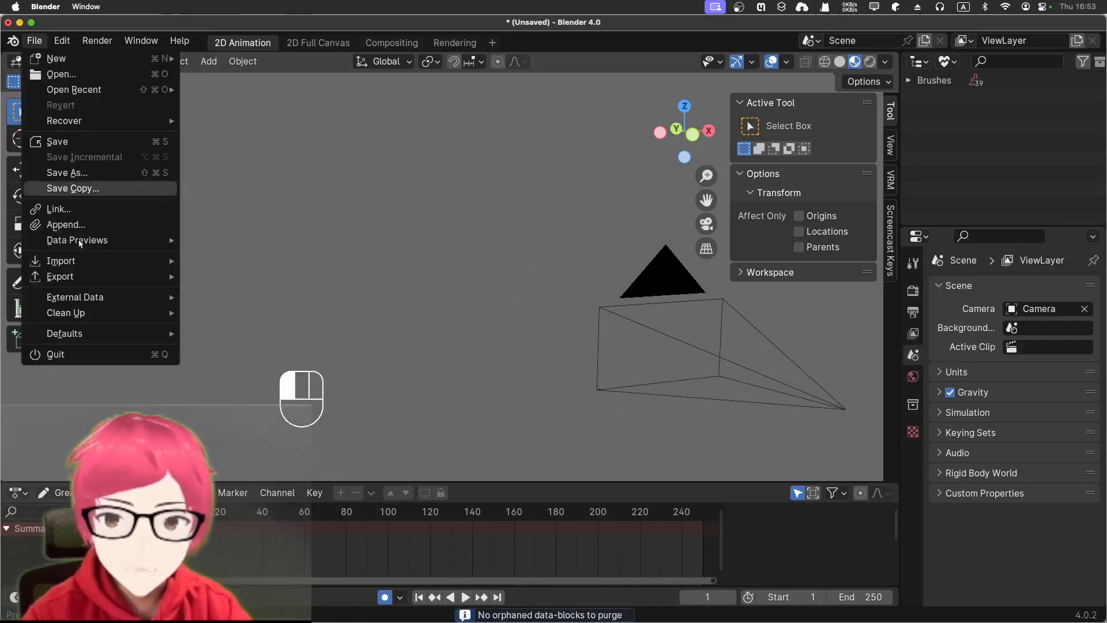
pyautogui.moveTo(144, 313)
pyautogui.click(242, 366)
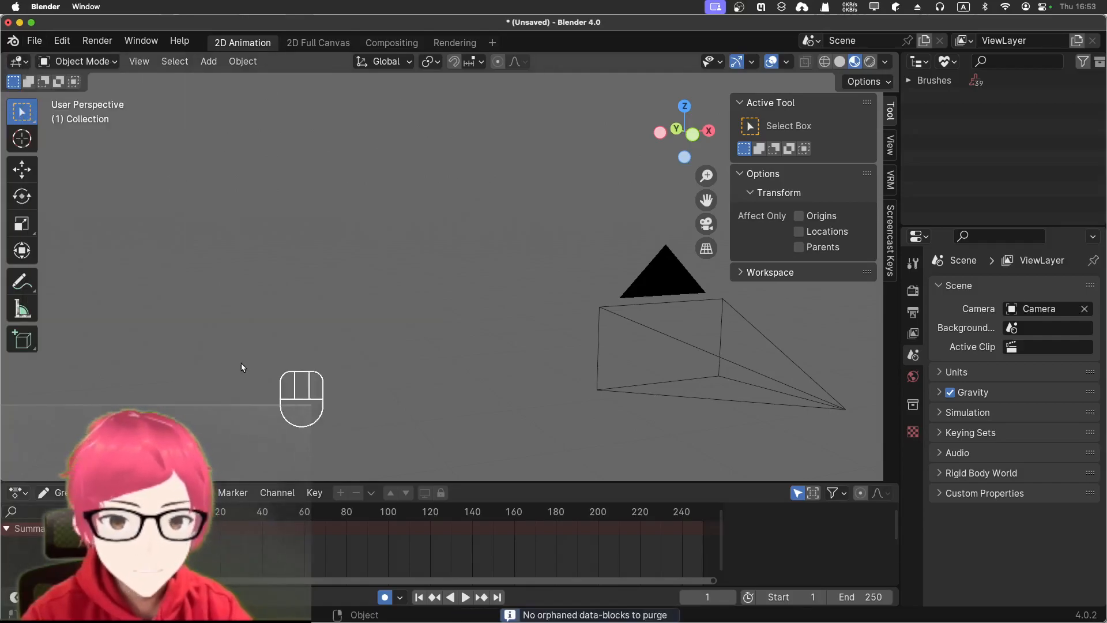
# - Return the outliner to View Layer display and look at the scene through the camera
pyautogui.click(940, 64)
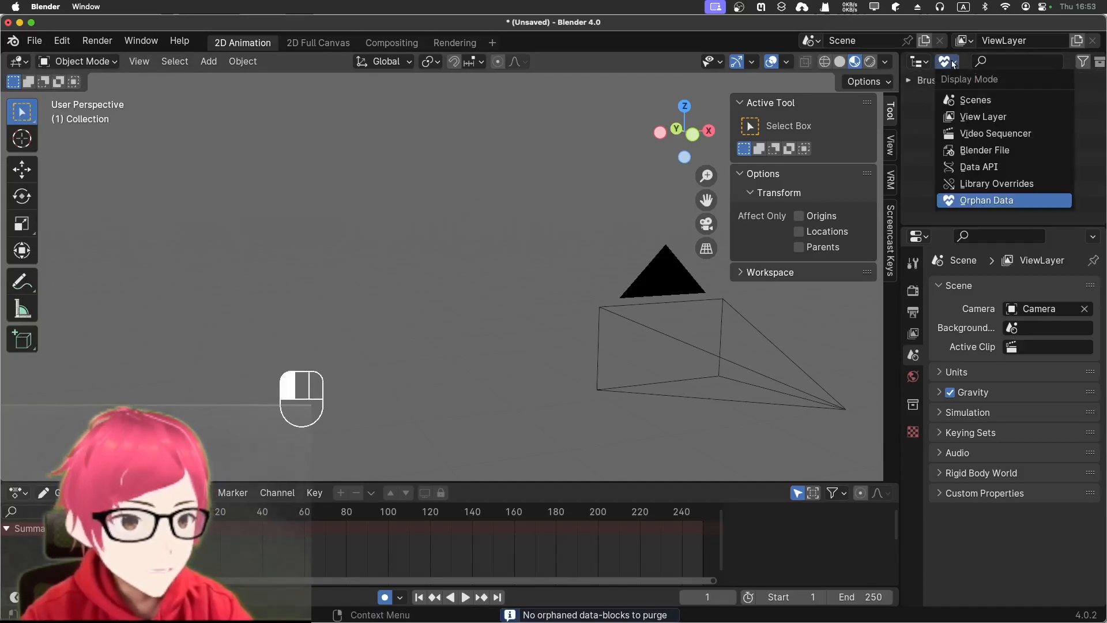
pyautogui.click(971, 118)
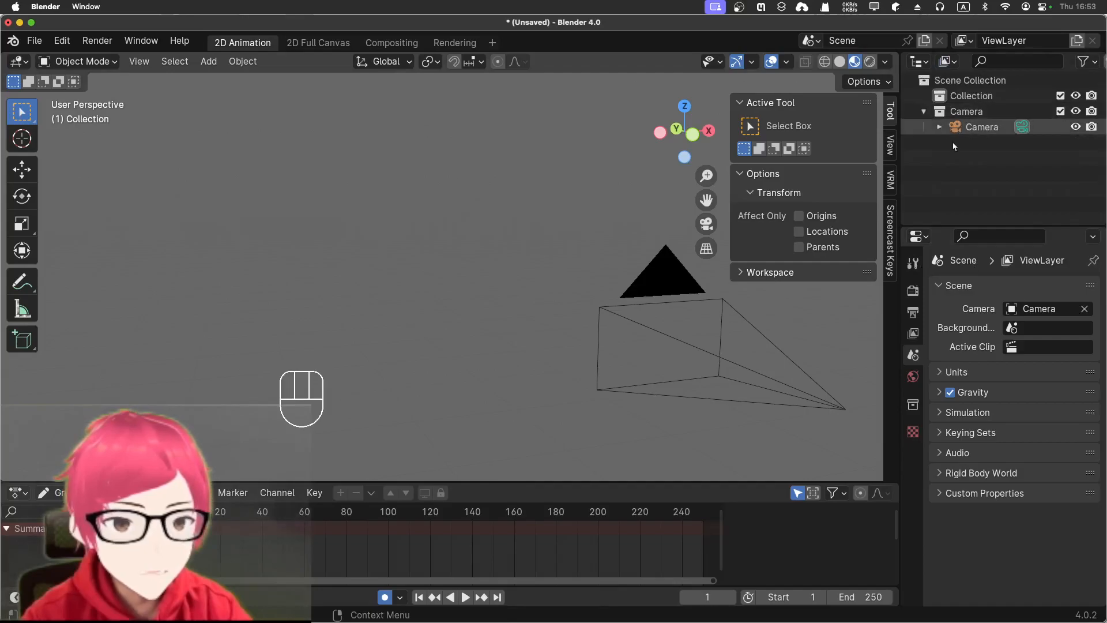
pyautogui.press('KP_0')
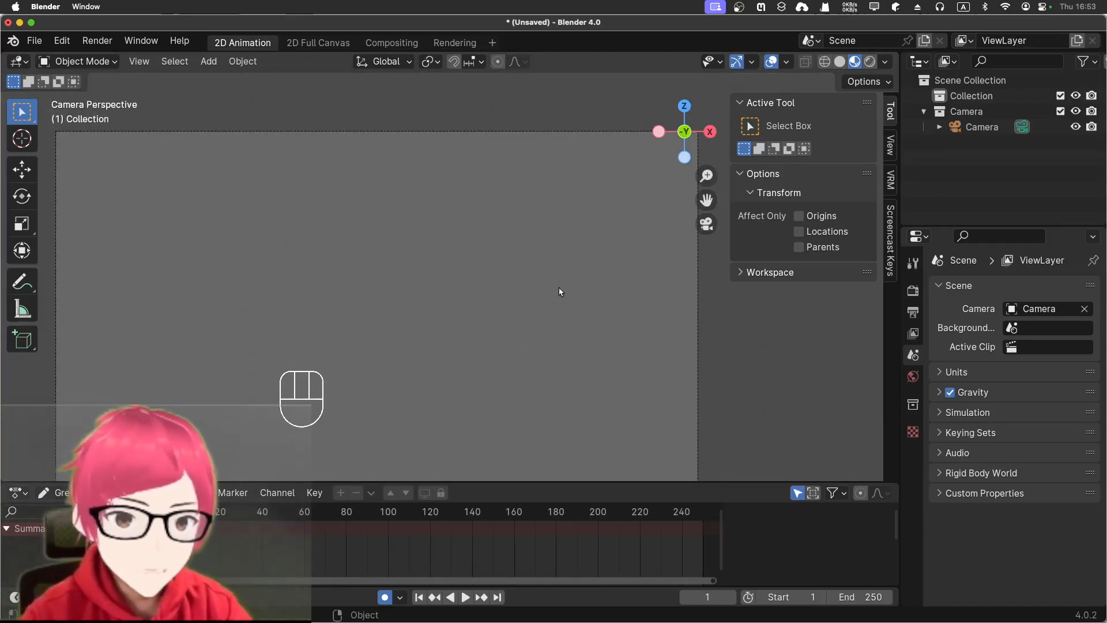
pyautogui.keyDown('shift'); pyautogui.moveTo(481, 270); pyautogui.dragTo(508, 252, button='middle'); pyautogui.keyUp('shift')
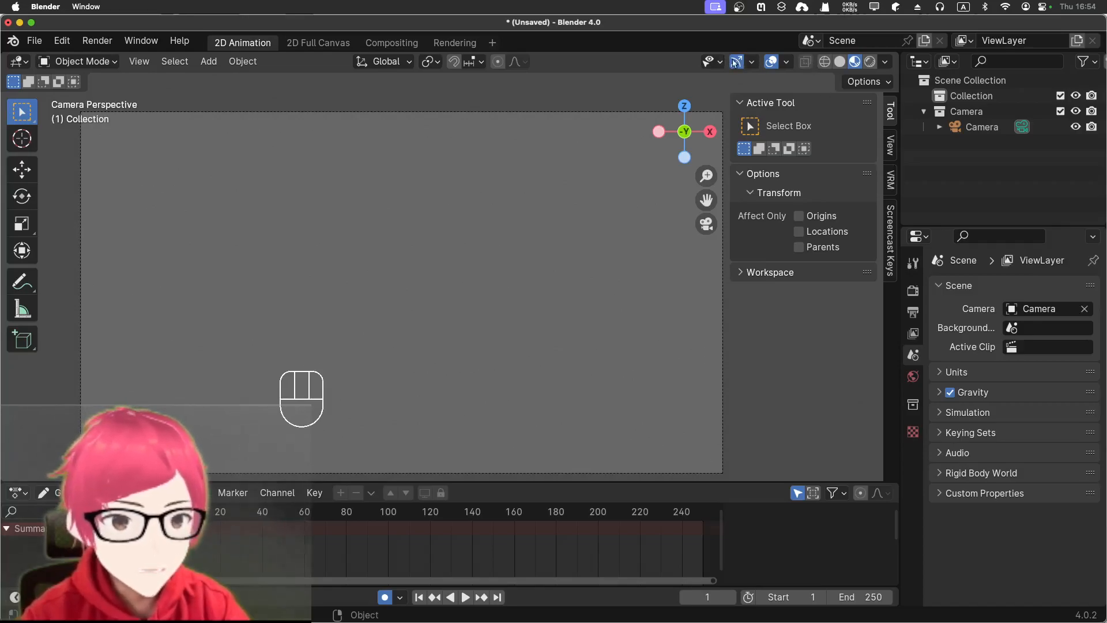
# - Enable the Grid and 3D Cursor in the viewport overlays
pyautogui.click(754, 63)
pyautogui.click(785, 61)
pyautogui.moveTo(752, 62)
pyautogui.moveTo(787, 64)
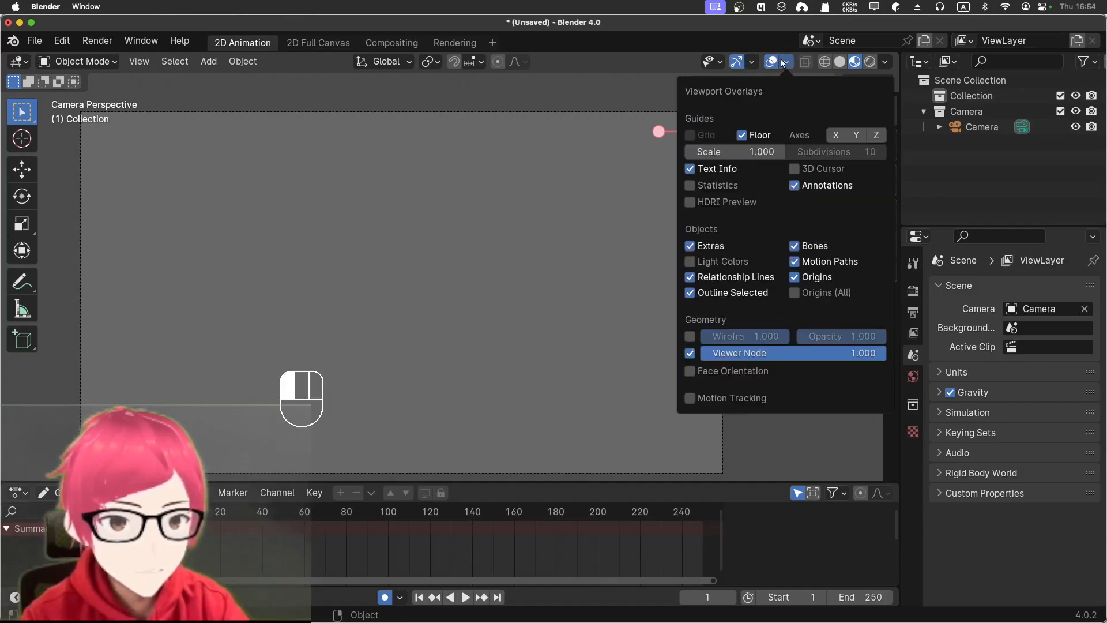
pyautogui.click(691, 135)
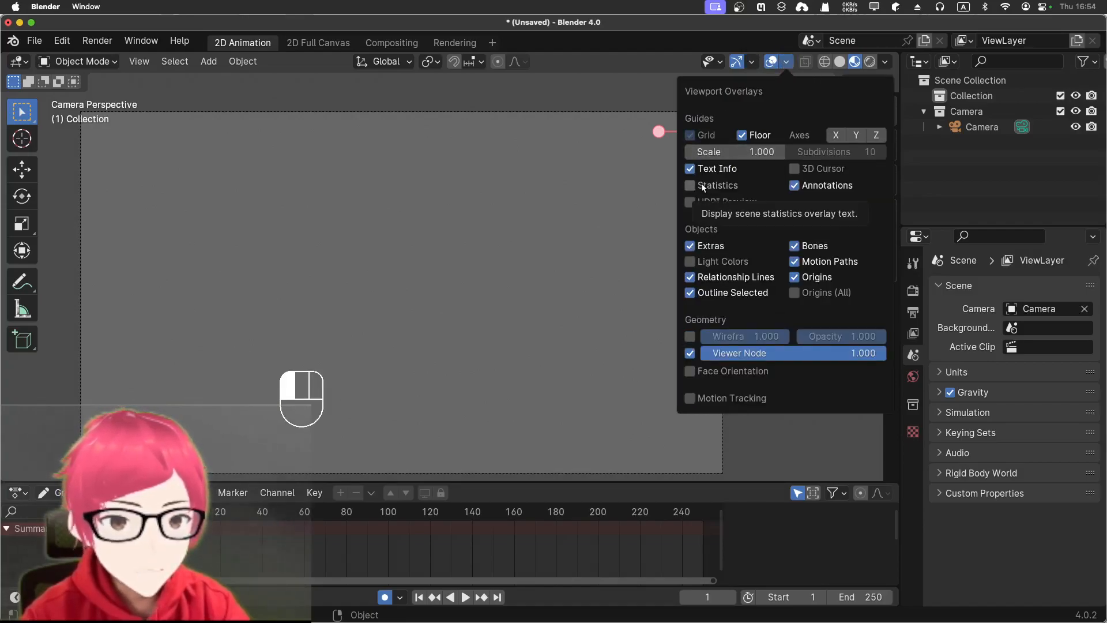
pyautogui.click(796, 169)
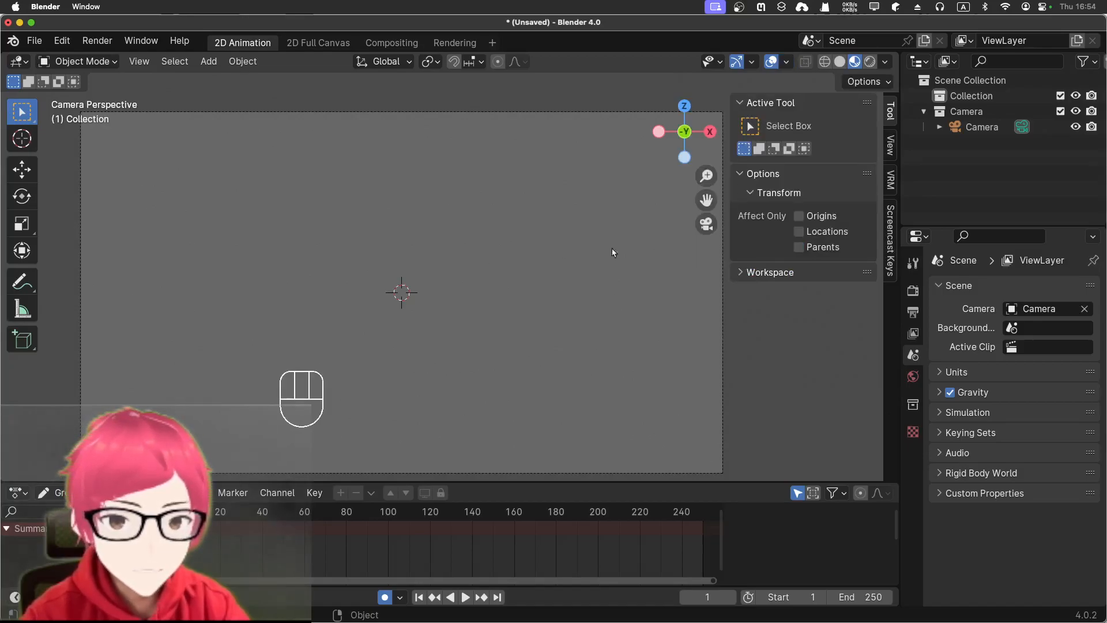
# - Enable the X, Y and Z axes in the viewport overlays and view the scene at an angle outside the camera
pyautogui.click(785, 63)
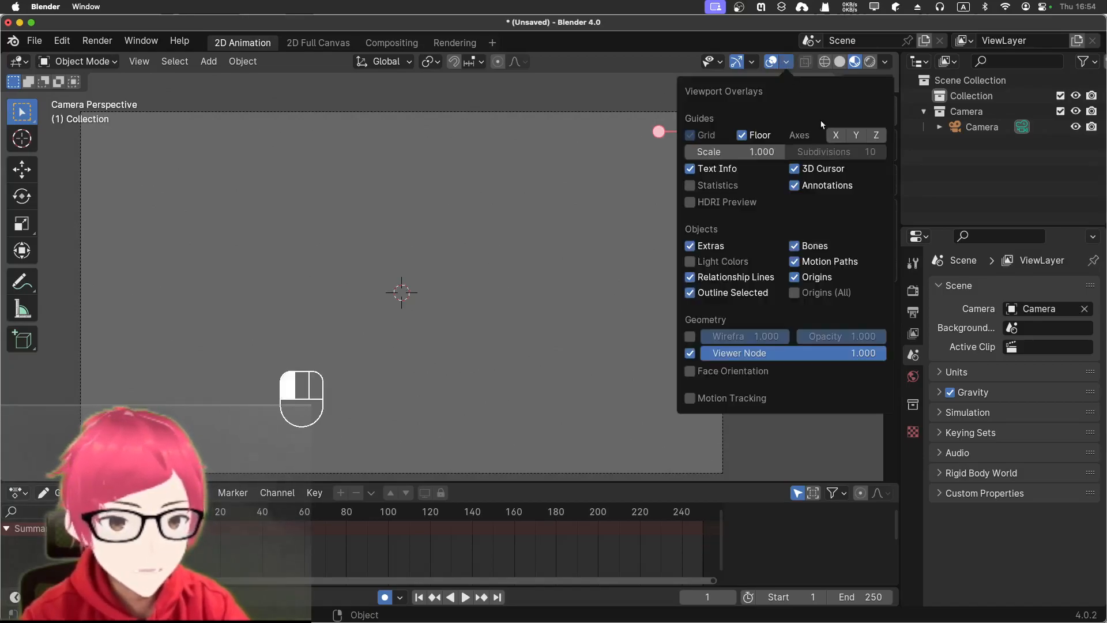
pyautogui.click(852, 135)
pyautogui.click(875, 137)
pyautogui.moveTo(538, 245); pyautogui.dragTo(538, 278, button='middle')
pyautogui.scroll(-4, 539, 276)
pyautogui.moveTo(480, 254); pyautogui.dragTo(530, 261, button='middle')
pyautogui.scroll(1, 537, 274)
# - Set the world background strength to 1.000
pyautogui.click(914, 377)
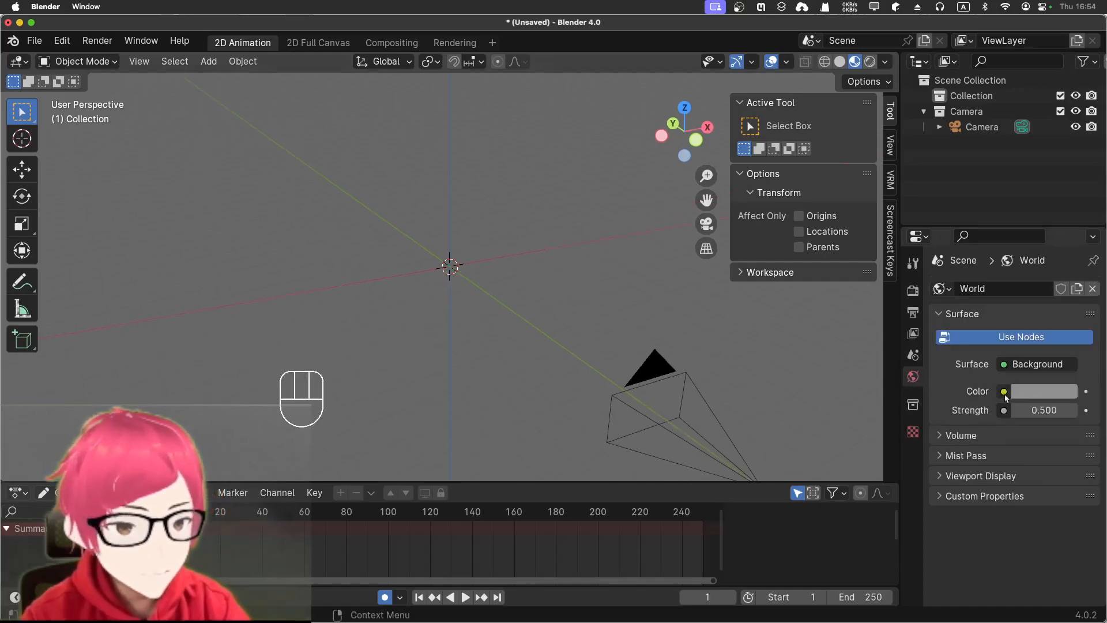
pyautogui.moveTo(1030, 410); pyautogui.dragTo(1041, 410)
pyautogui.click(1042, 408)
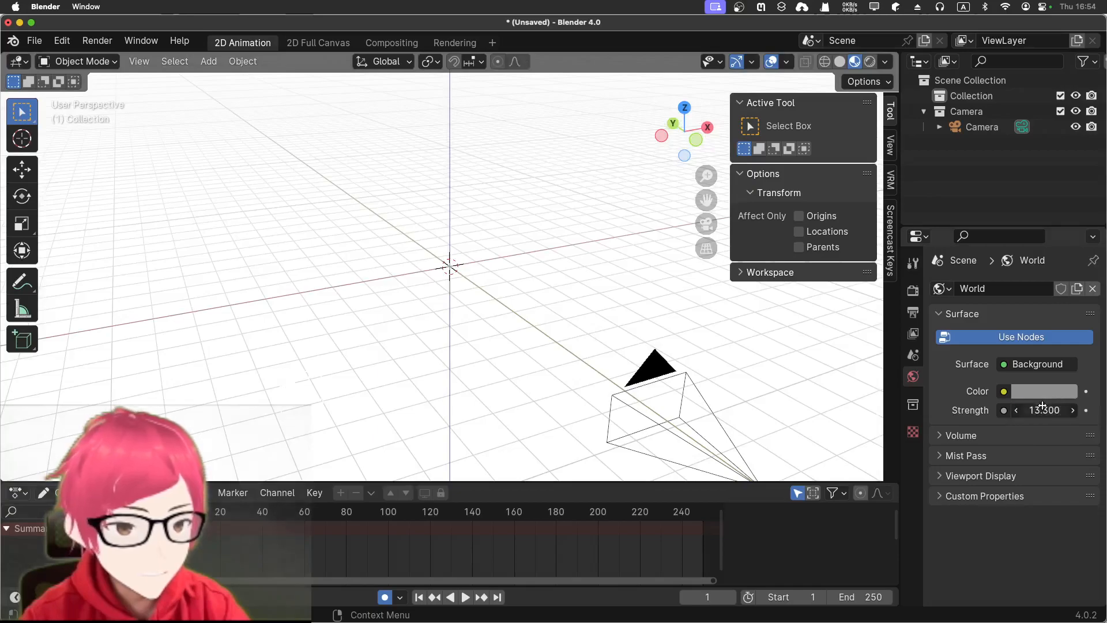
pyautogui.write('1')
pyautogui.press('Return')
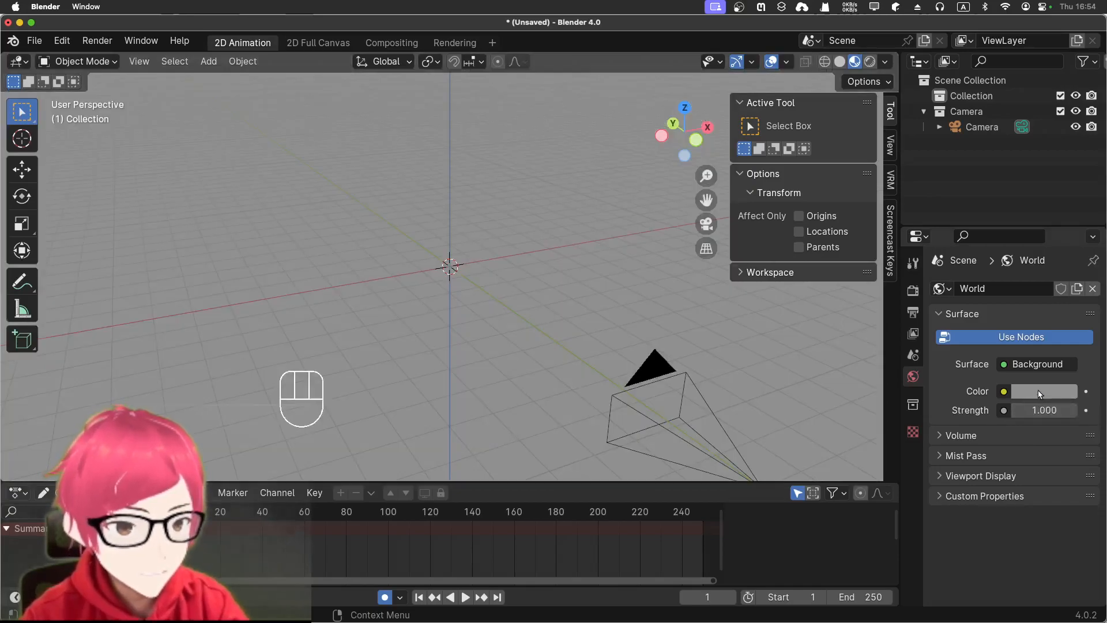
# - Change the world background color to a slightly lighter grey
pyautogui.click(1040, 392)
pyautogui.moveTo(949, 351); pyautogui.dragTo(961, 355)
pyautogui.moveTo(601, 319); pyautogui.dragTo(596, 277, button='middle')
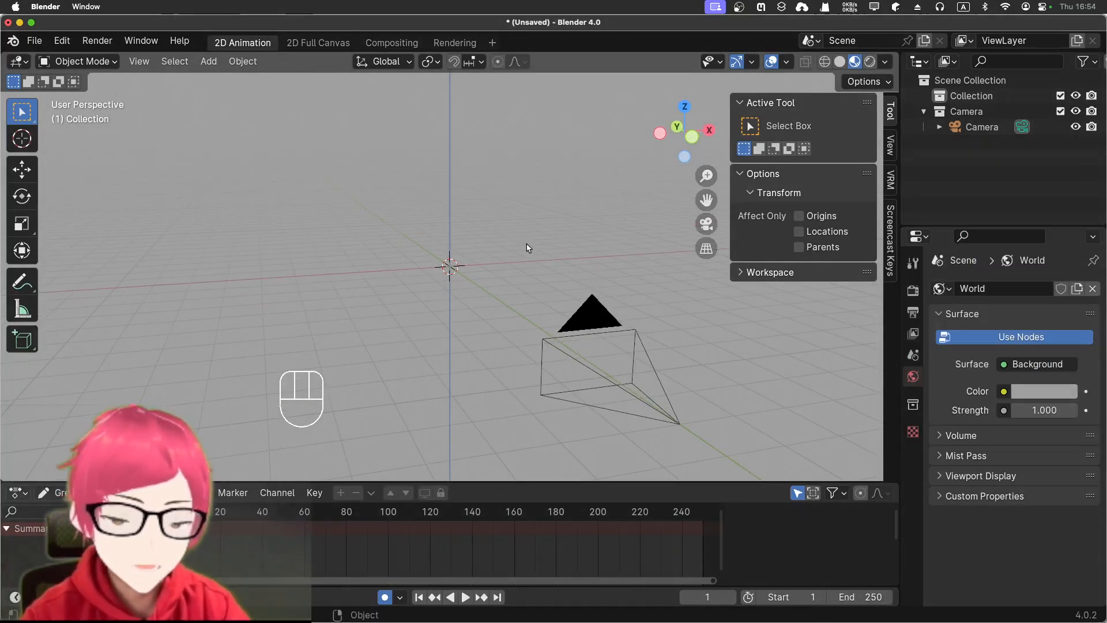
# - Turn off the viewport overlays and return to the camera view
pyautogui.click(776, 62)
pyautogui.click(786, 61)
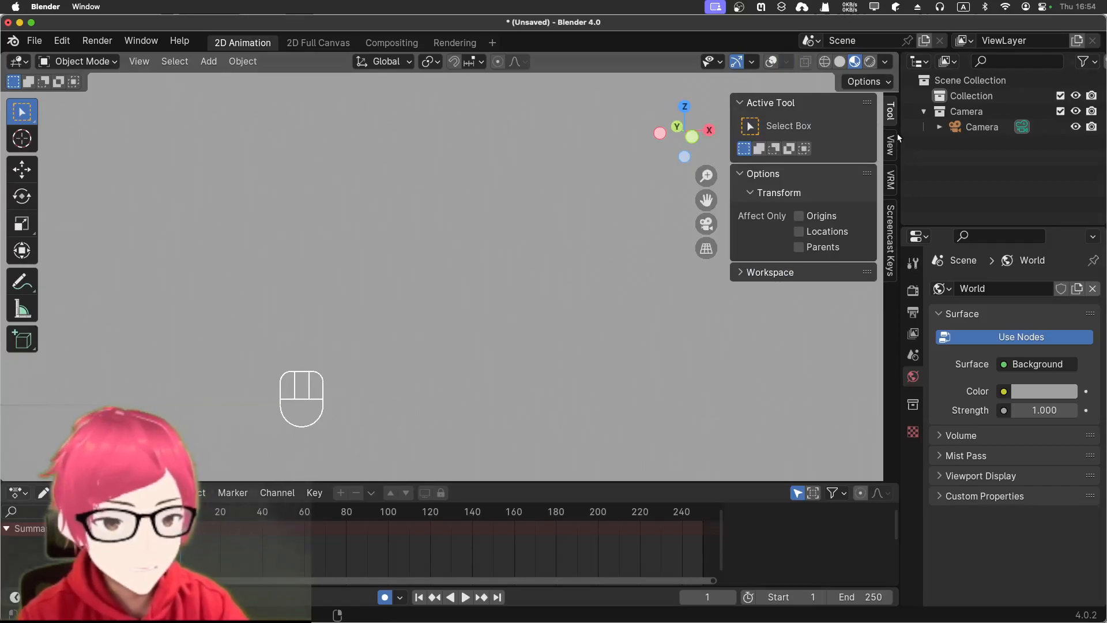
pyautogui.click(893, 117)
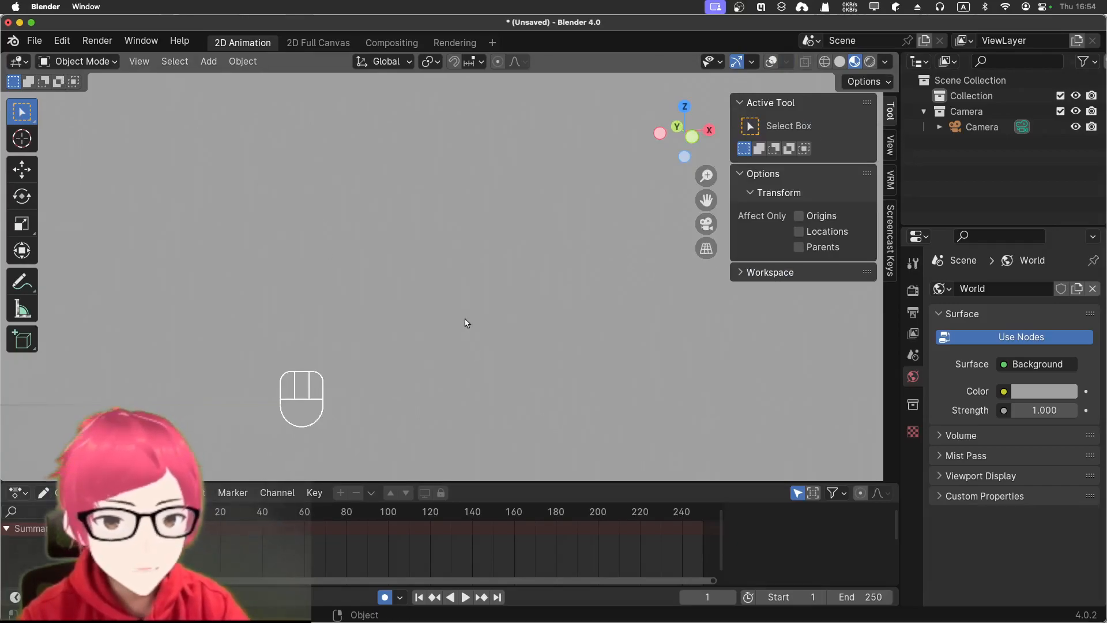
pyautogui.press('KP_0')
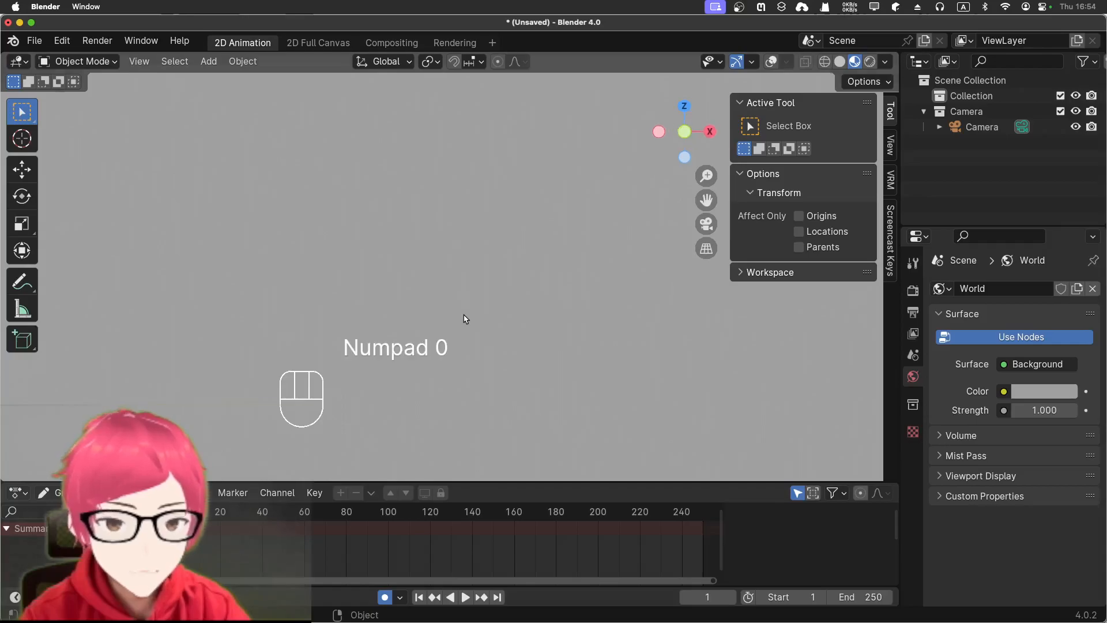
pyautogui.keyDown('shift'); pyautogui.click(347, 297); pyautogui.keyUp('shift')
pyautogui.keyDown('shift'); pyautogui.moveTo(346, 294); pyautogui.dragTo(418, 290, button='middle'); pyautogui.keyUp('shift')
pyautogui.scroll(3, 327, 258)
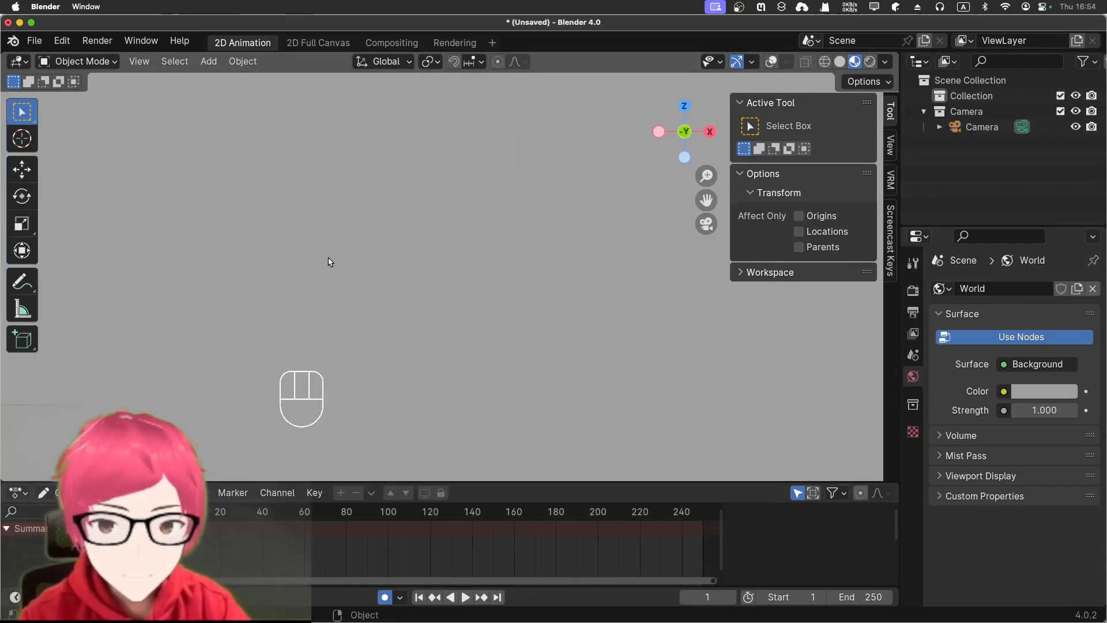
pyautogui.scroll(-3, 323, 256)
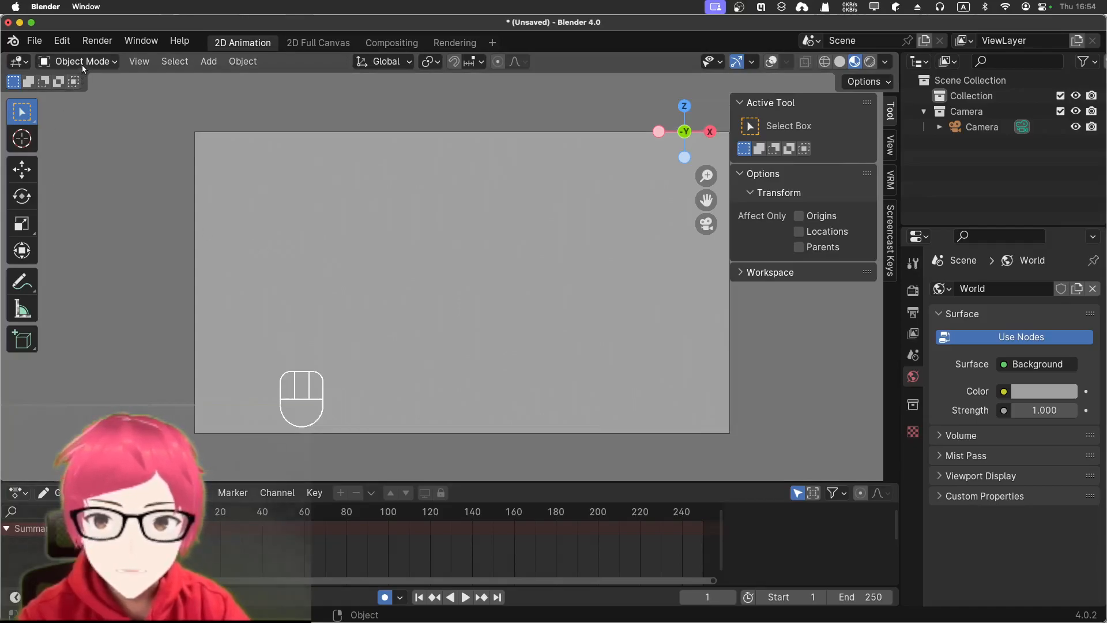
pyautogui.click(81, 61)
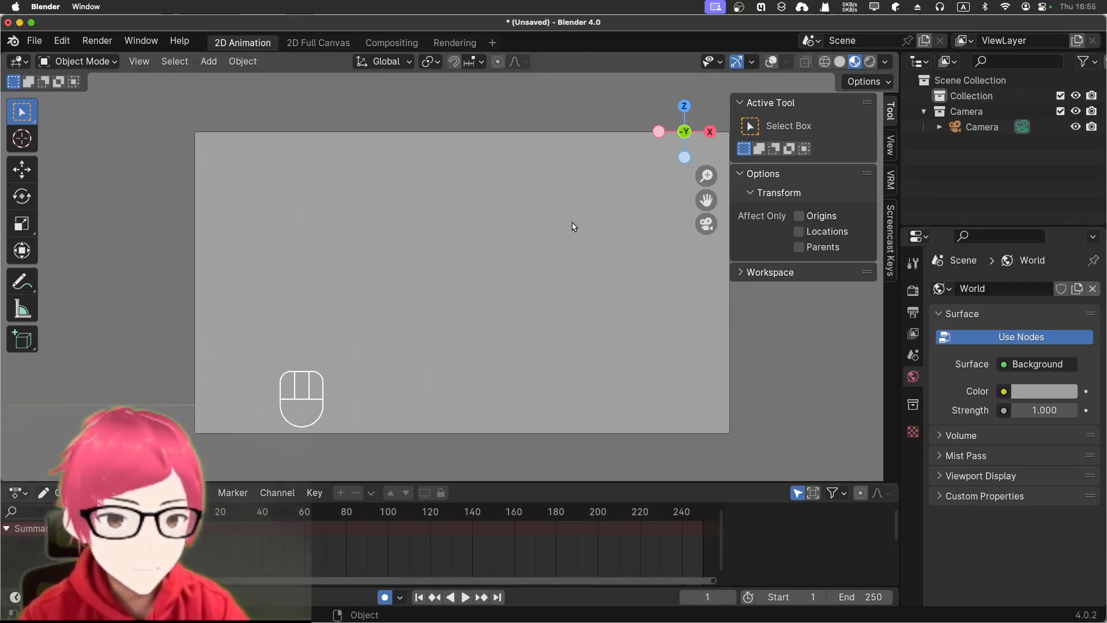
pyautogui.press('KP_0')
pyautogui.press('KP_0')
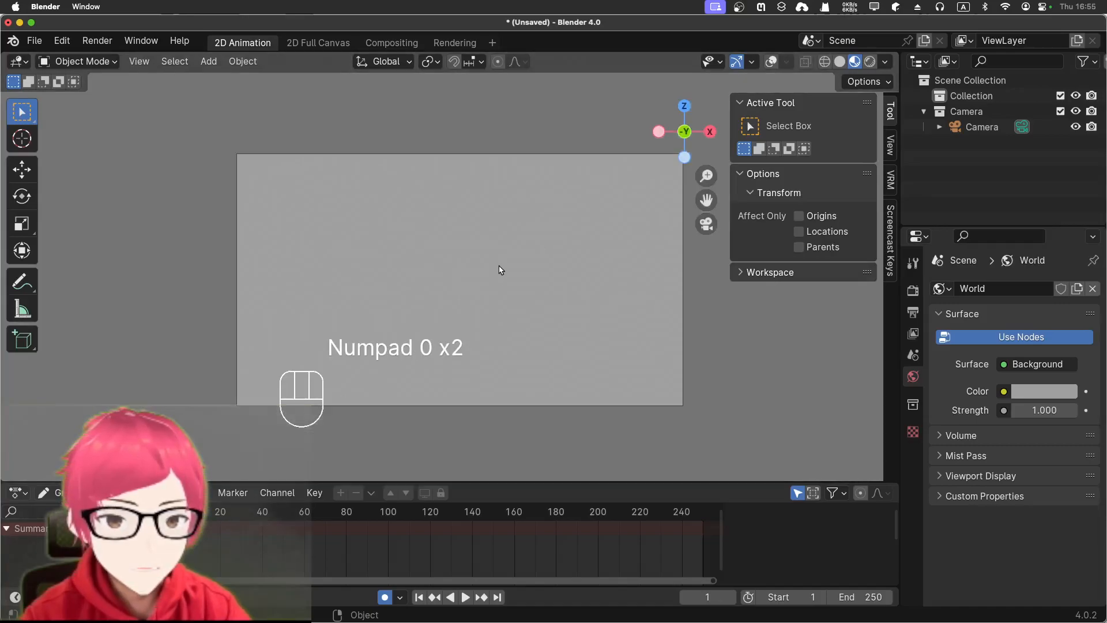
# - Browse the Grease Pencil object types that can be added, and view the new-file templates on the splash screen
pyautogui.hotkey('shift', 'a')
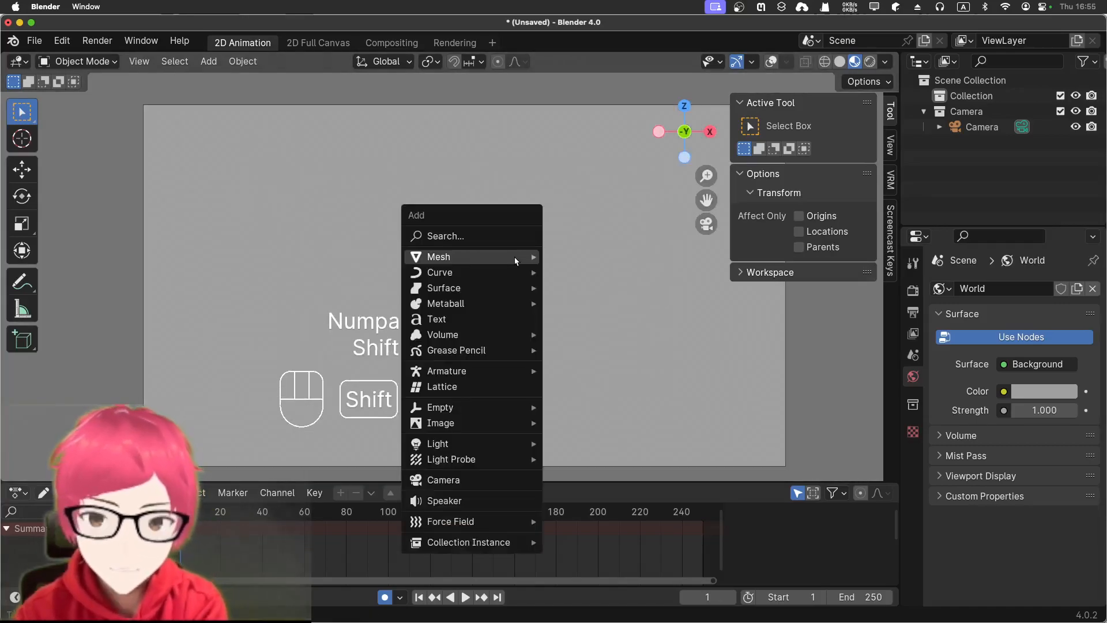
pyautogui.moveTo(514, 258)
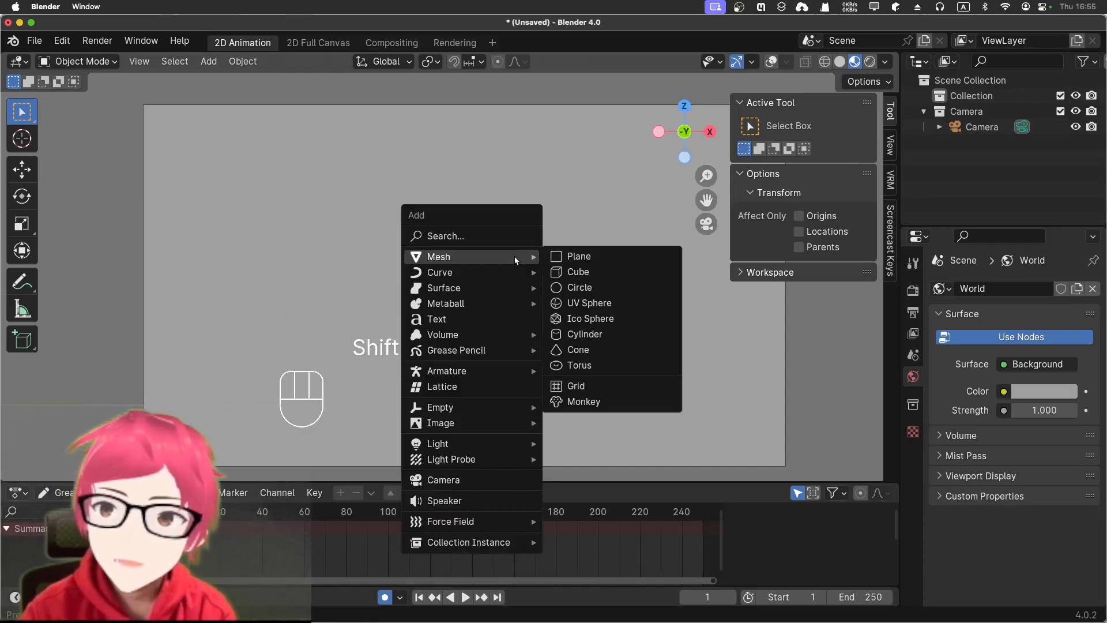
pyautogui.moveTo(485, 348)
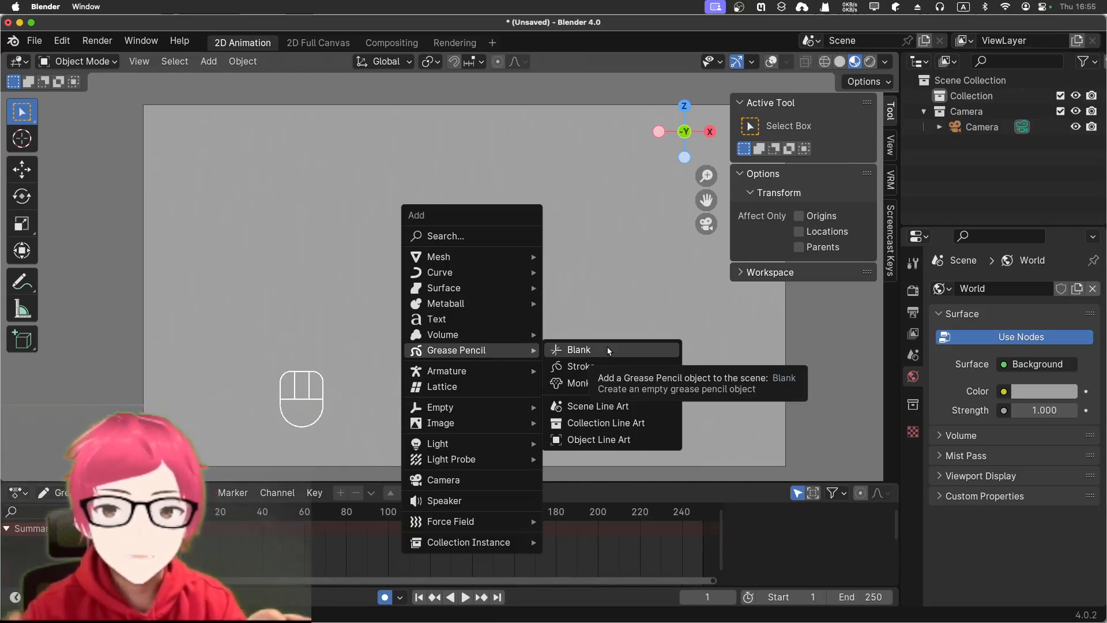
pyautogui.click(13, 41)
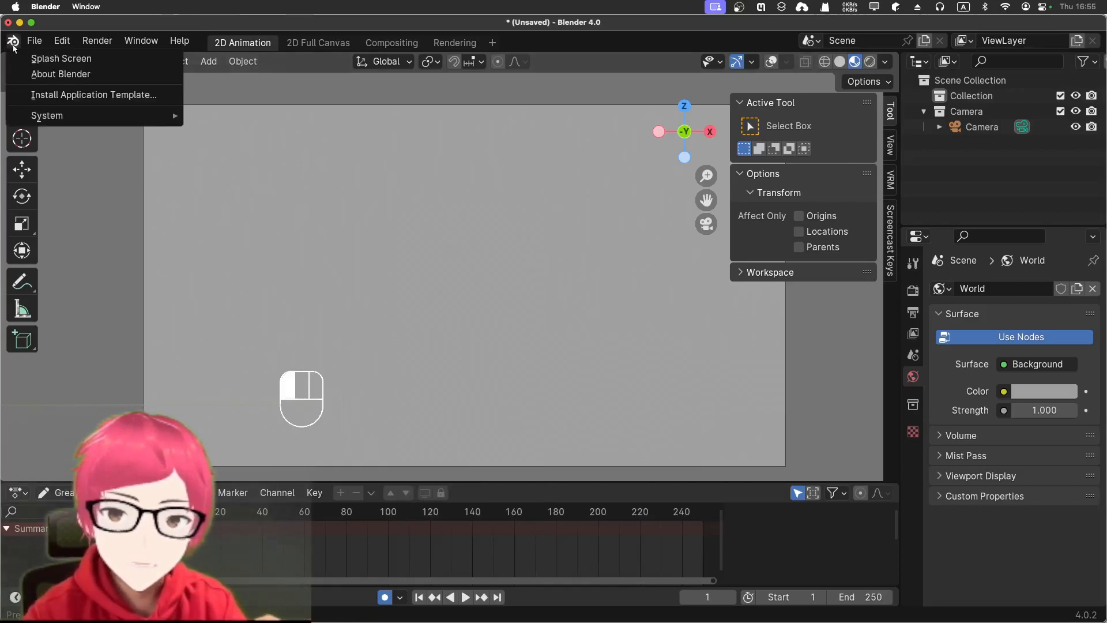
pyautogui.click(58, 58)
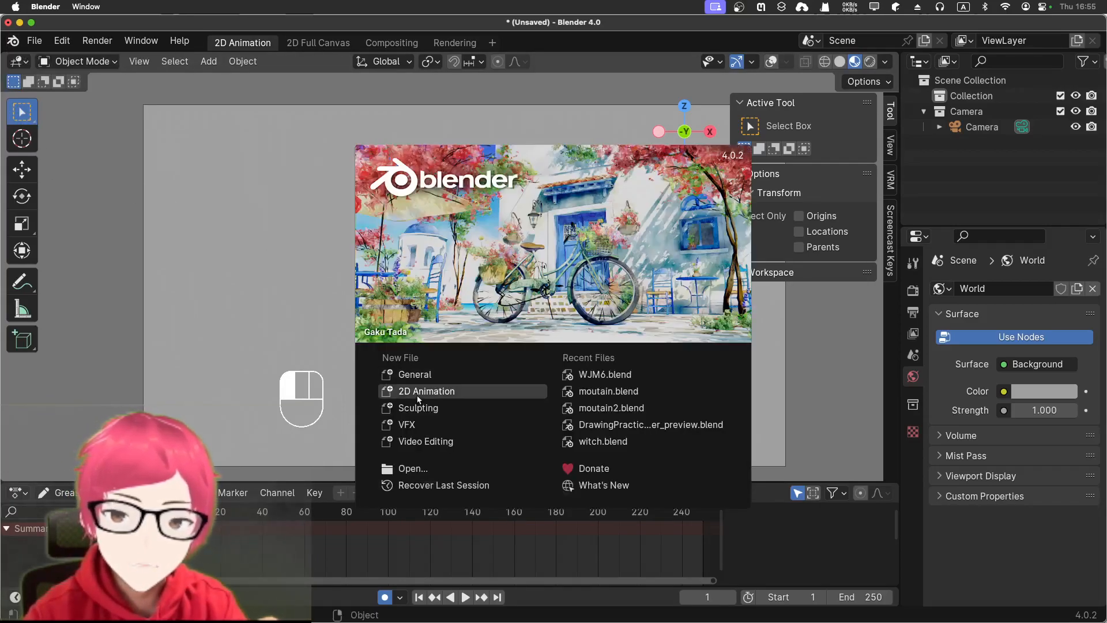
pyautogui.click(264, 312)
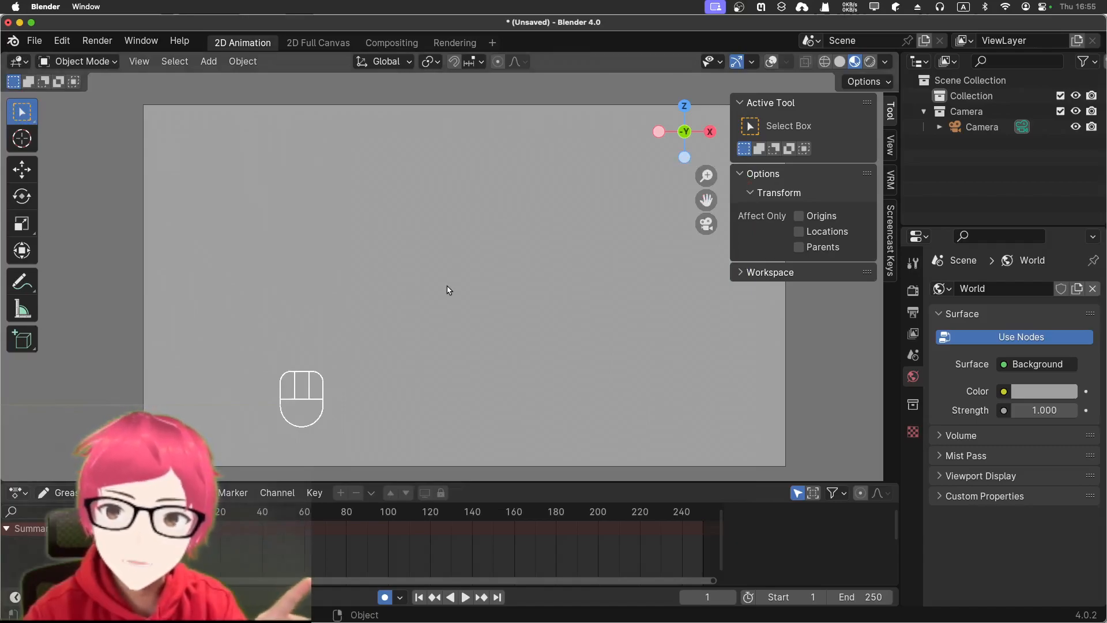
# - Add a blank Grease Pencil object to the scene
pyautogui.click(416, 265)
pyautogui.hotkey('shift', 'a')
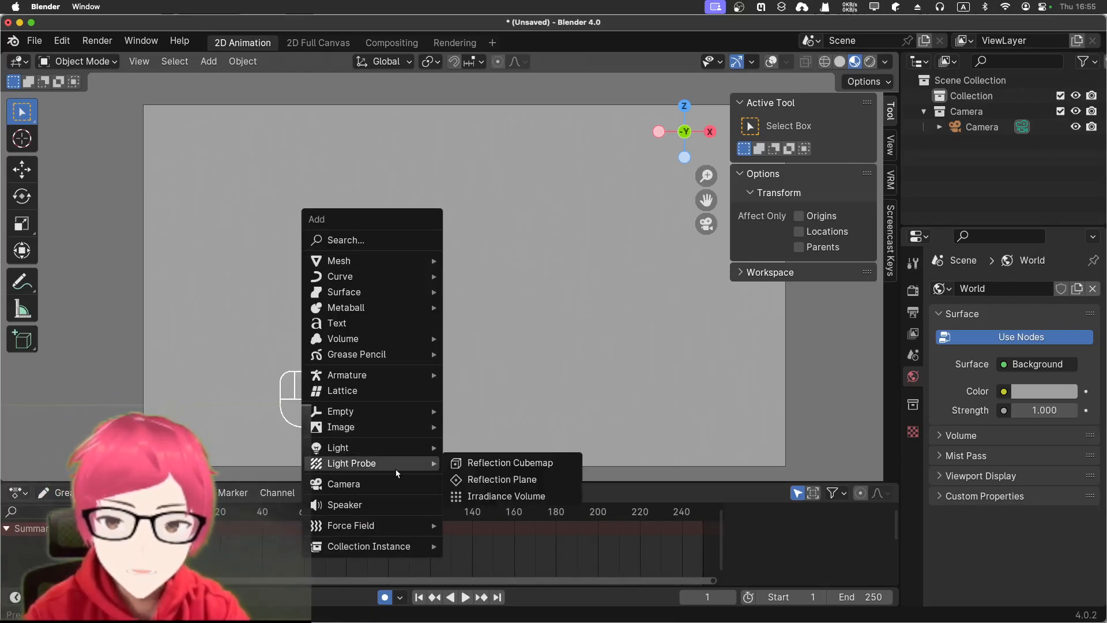
pyautogui.moveTo(427, 355)
pyautogui.click(467, 354)
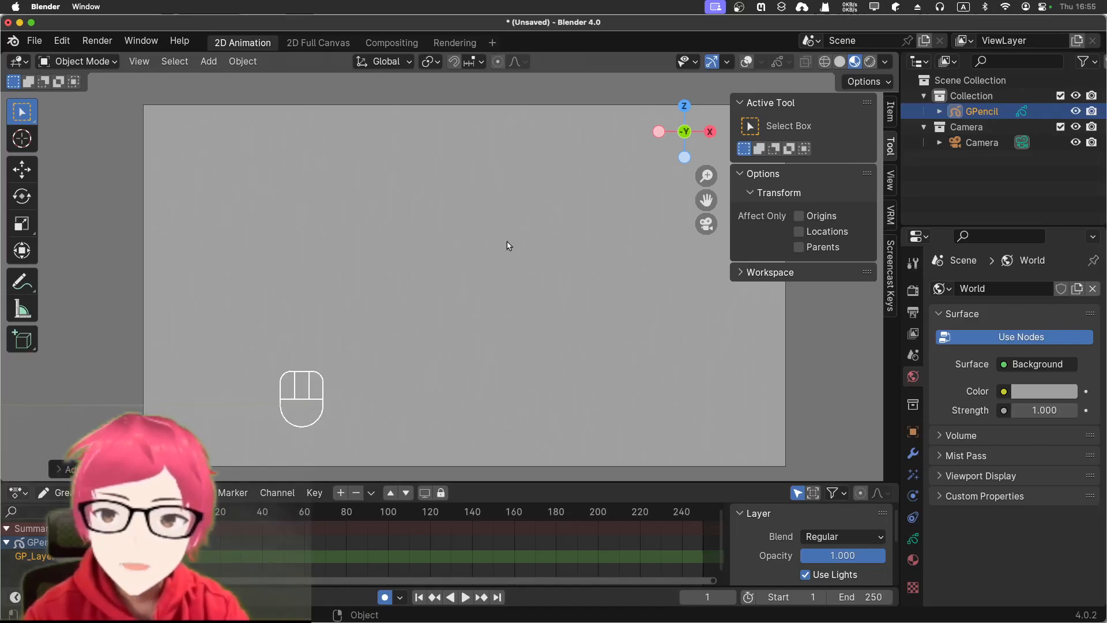
# - Try solid viewport shading while orbiting the scene, and return to material preview shading in the camera view
pyautogui.moveTo(493, 248); pyautogui.dragTo(400, 225, button='middle')
pyautogui.press('KP_0')
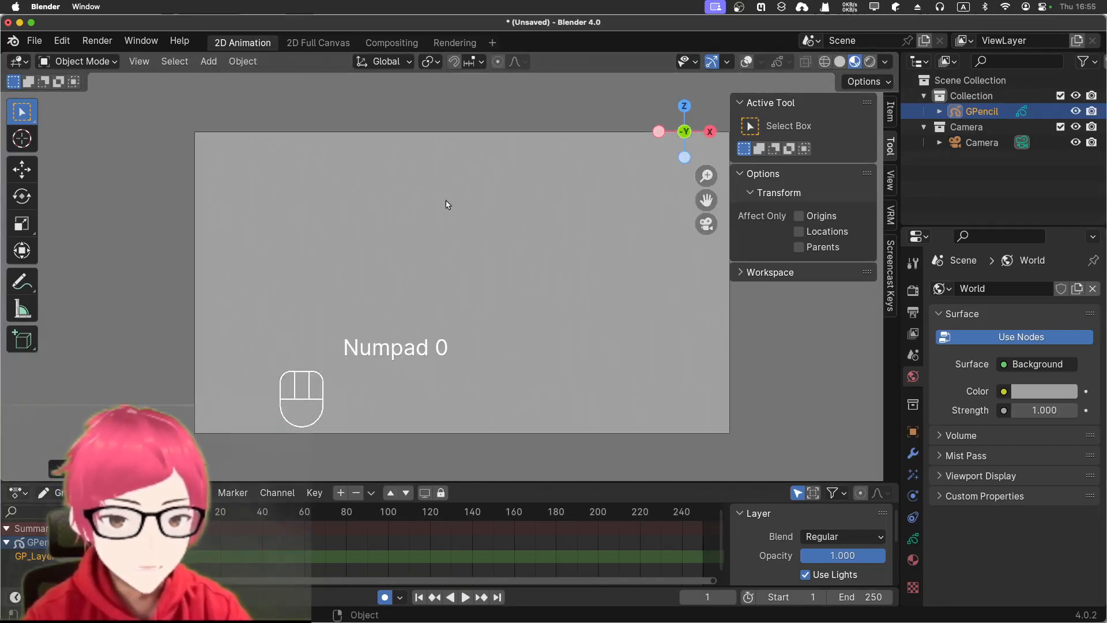
pyautogui.click(840, 62)
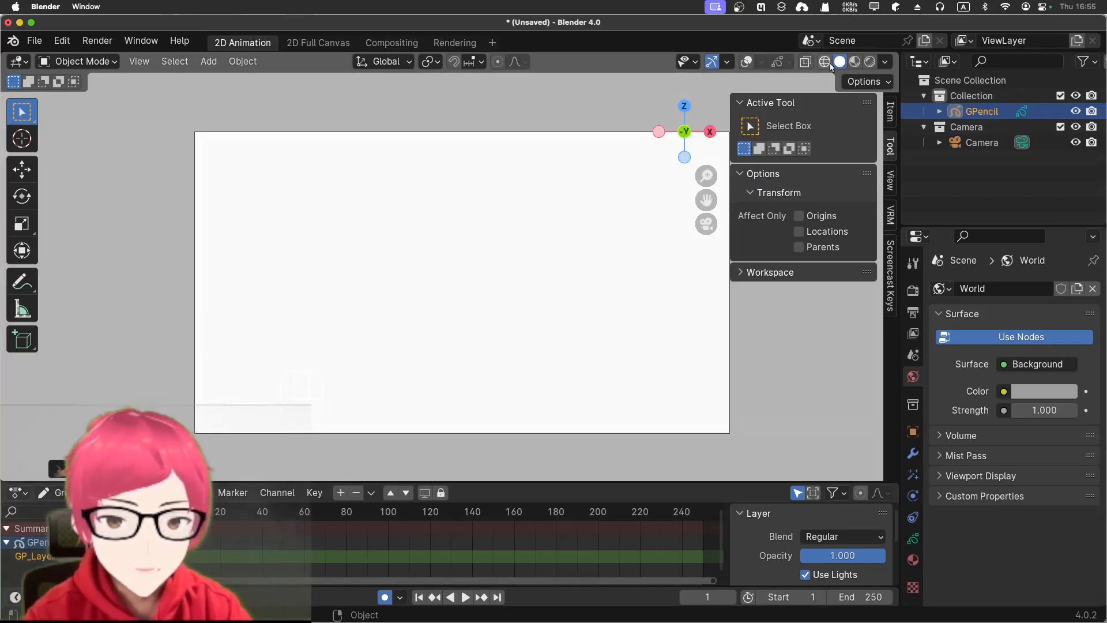
pyautogui.moveTo(566, 257); pyautogui.dragTo(595, 256, button='middle')
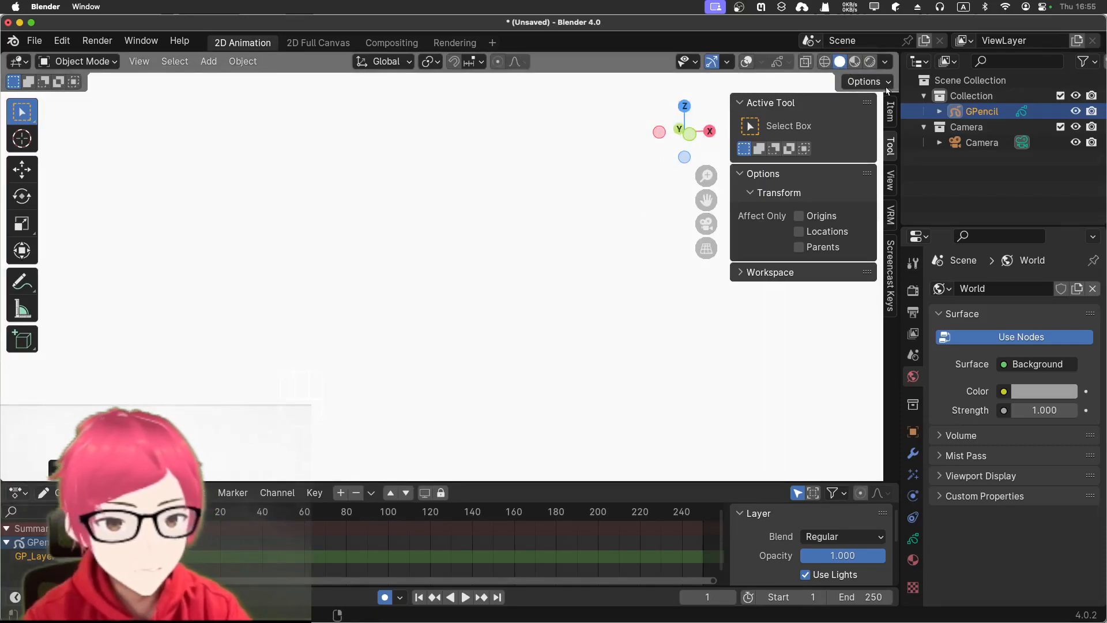
pyautogui.click(855, 61)
pyautogui.press('KP_0')
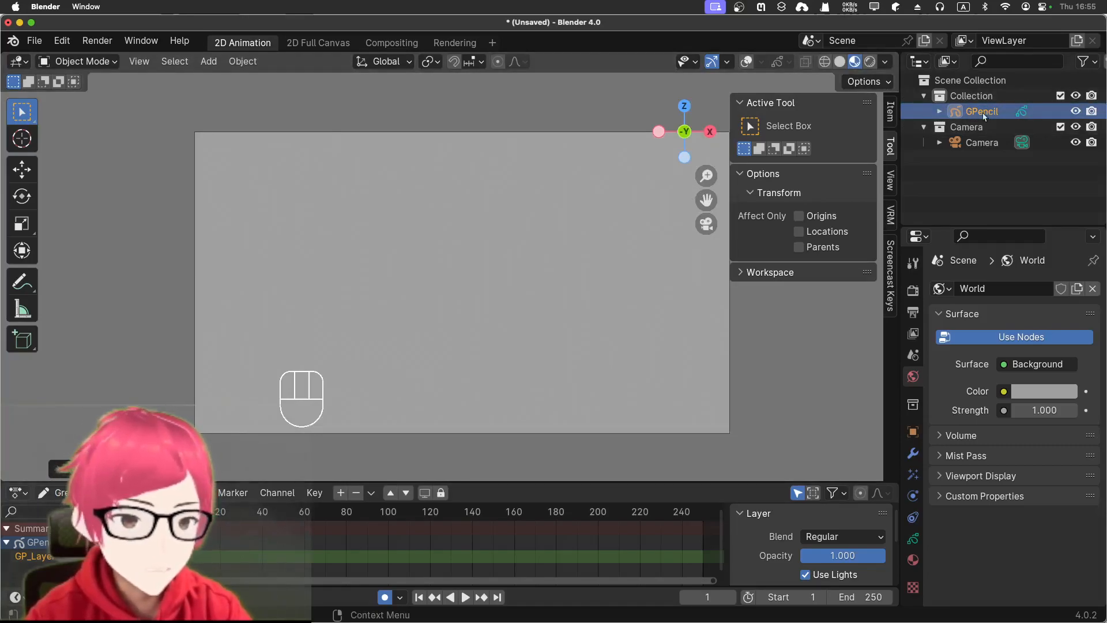
# - Select GP_Layer inside the Grease Pencil object and show the object's layer list in a widened properties area
pyautogui.click(940, 112)
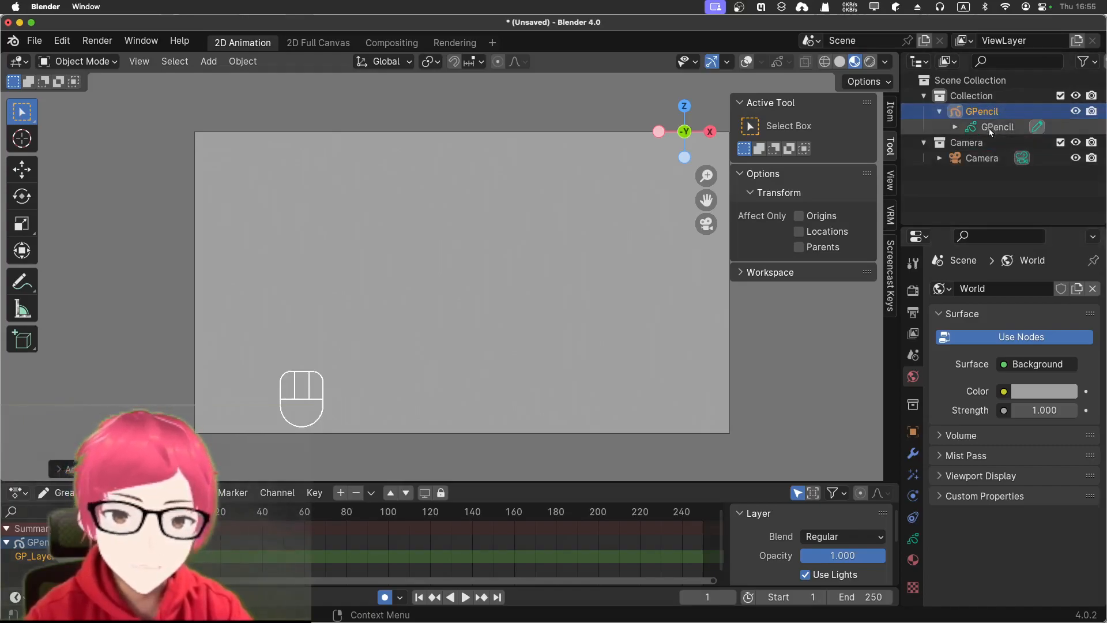
pyautogui.click(955, 131)
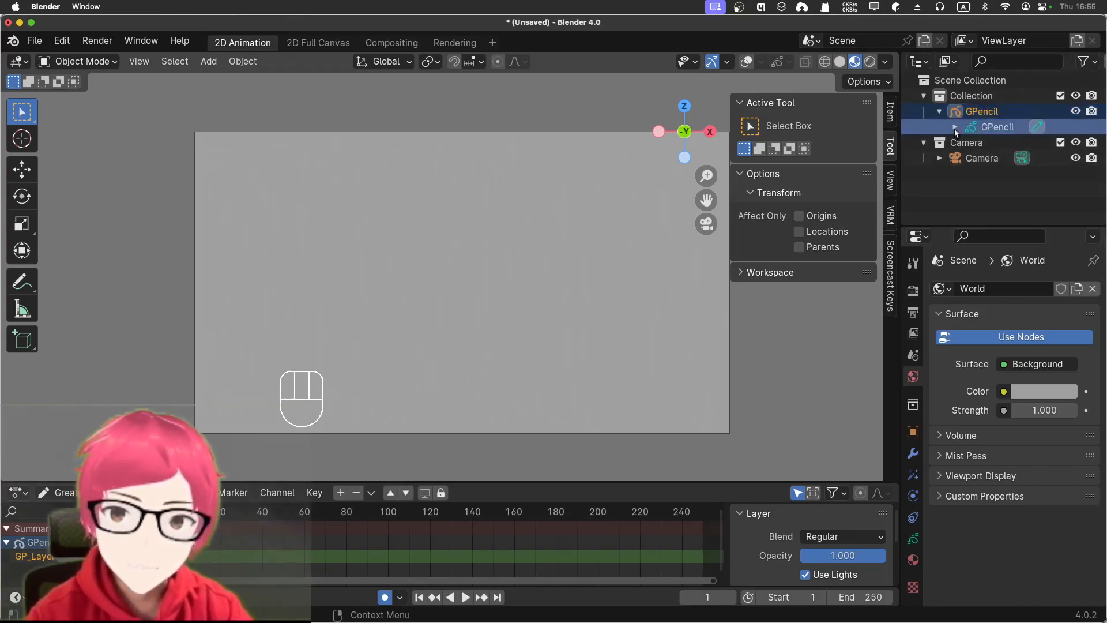
pyautogui.click(954, 129)
pyautogui.click(1019, 142)
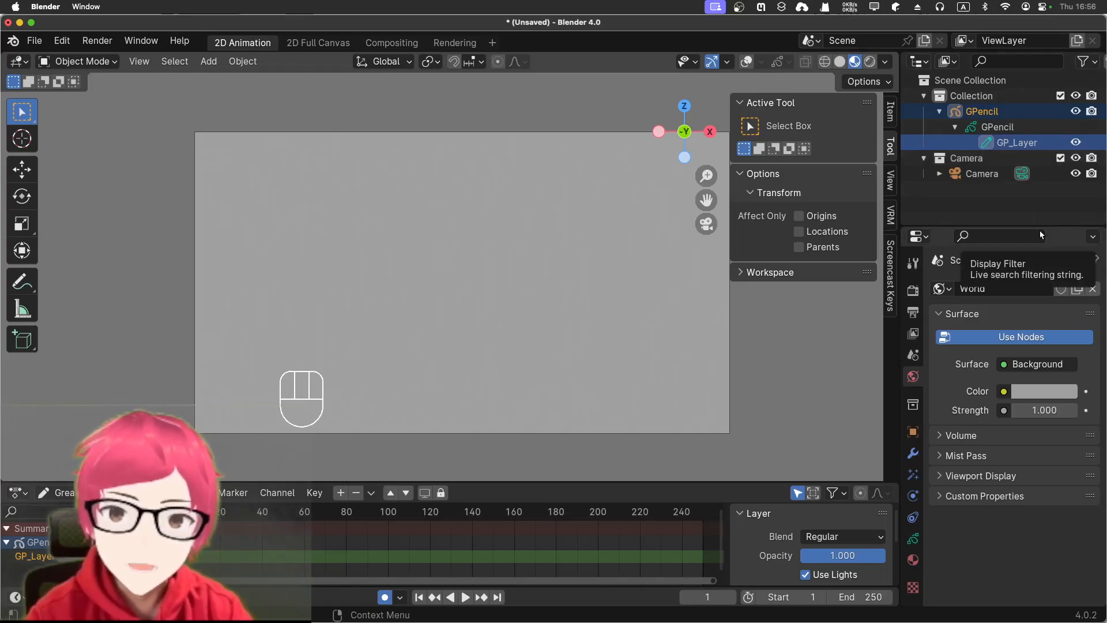
pyautogui.click(913, 540)
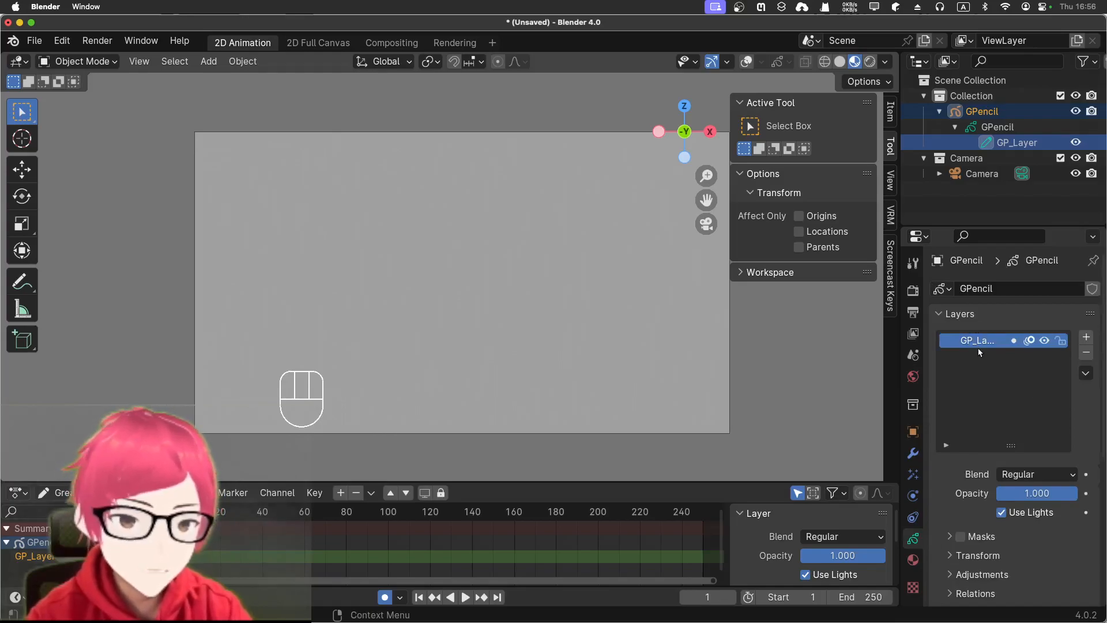
pyautogui.moveTo(897, 378); pyautogui.dragTo(836, 381)
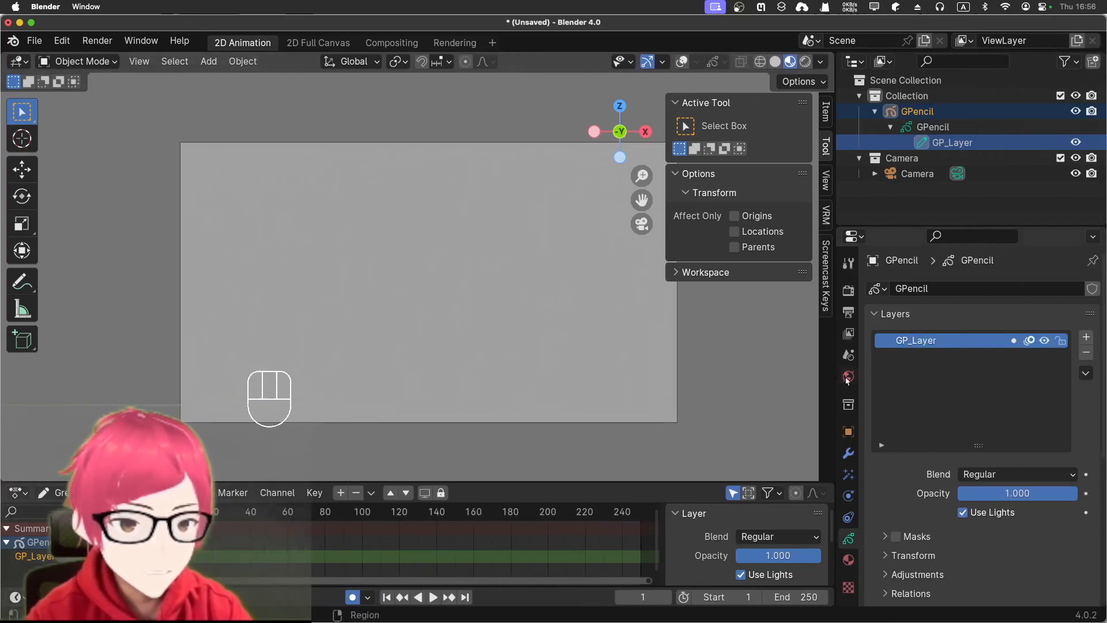
# - Try to rename the GP_Layer layer as 12321
pyautogui.doubleClick(909, 341)
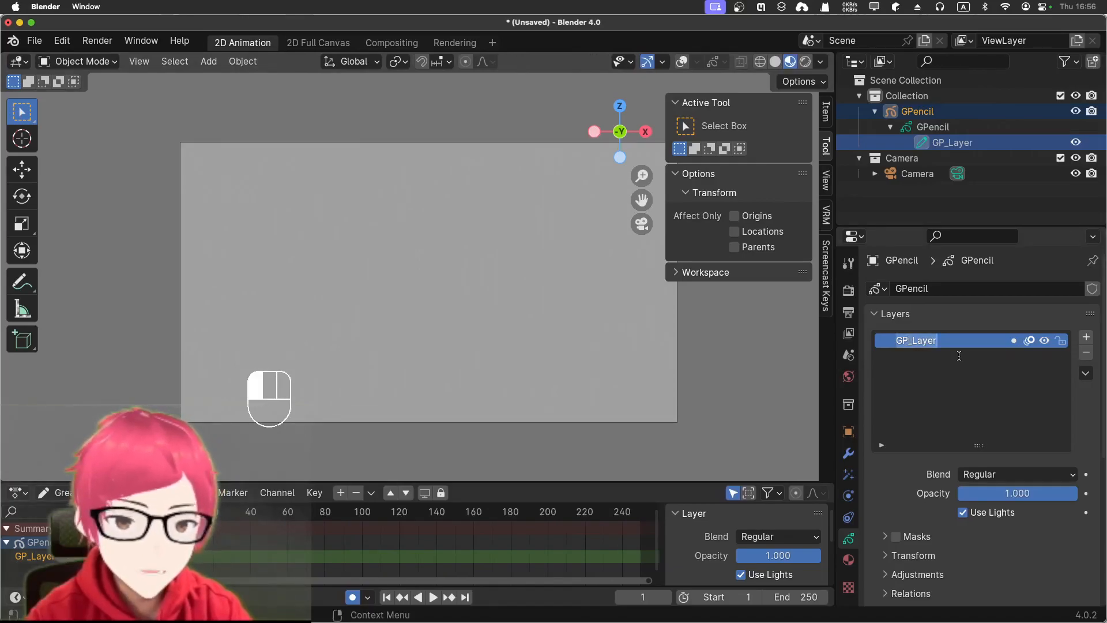
pyautogui.write('12321')
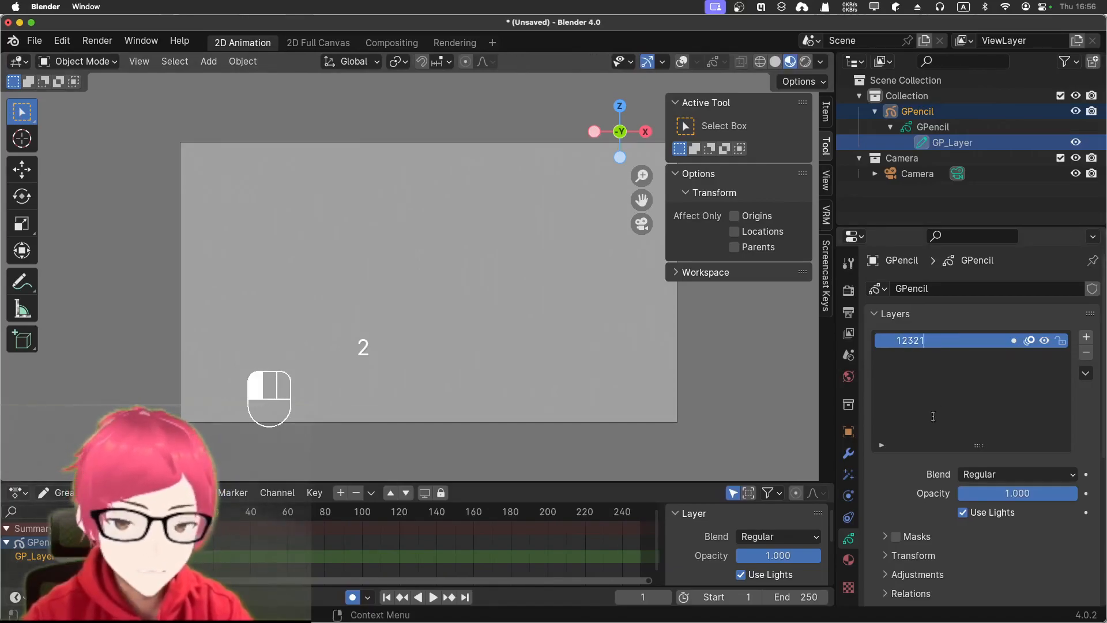
pyautogui.press('super+z')
pyautogui.press('super+z')
pyautogui.click(933, 416)
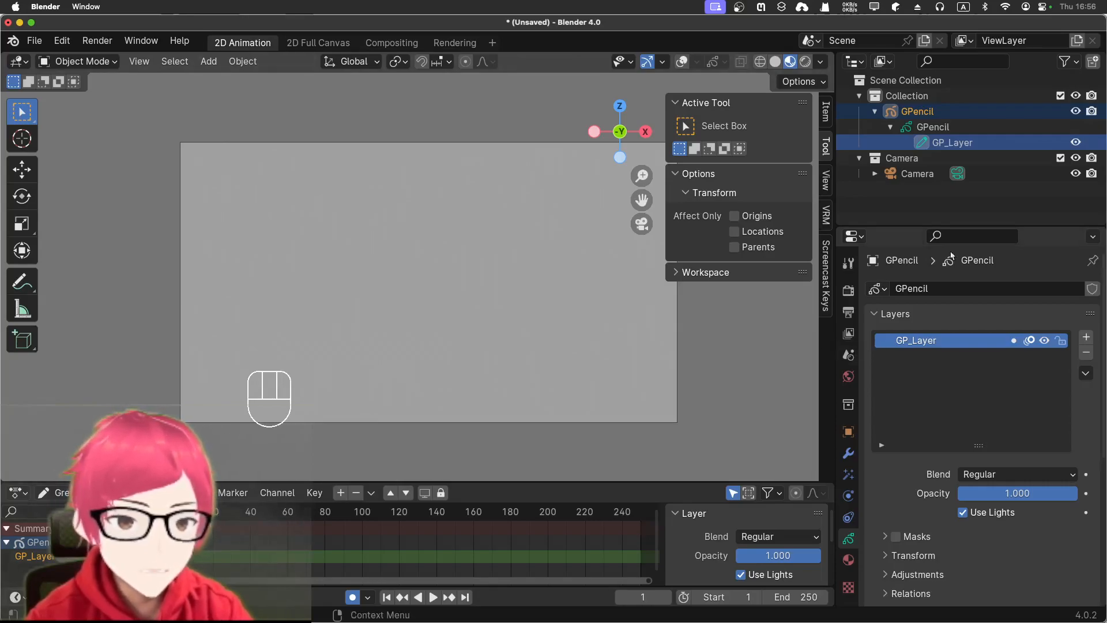
# - Switch the Grease Pencil object to Draw Mode and scribble freehand test strokes across the middle of the camera frame
pyautogui.click(103, 62)
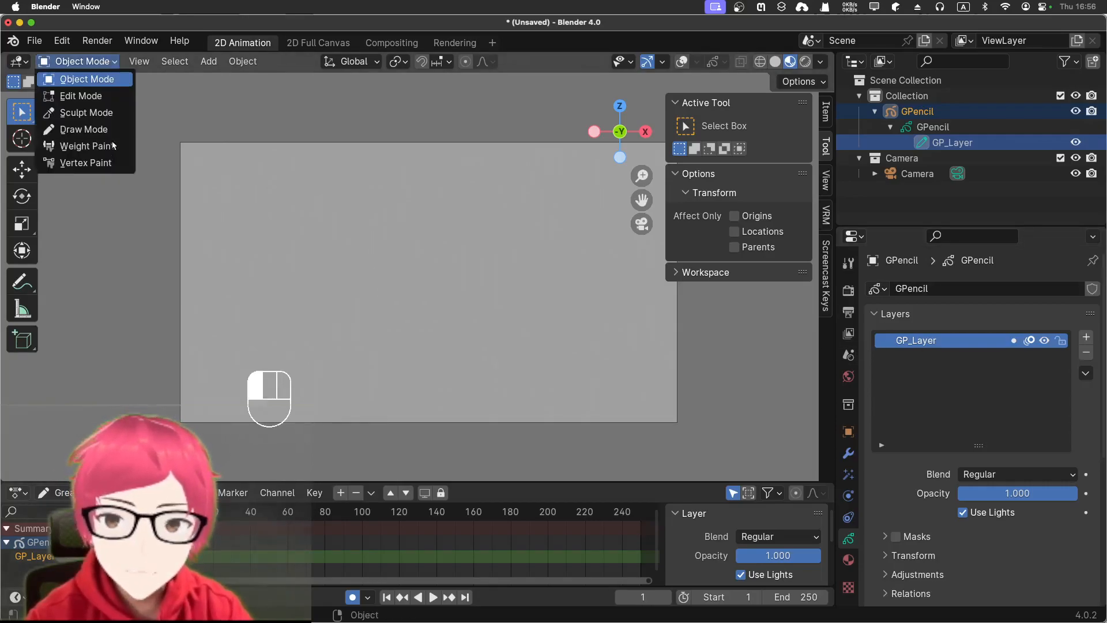
pyautogui.click(84, 129)
pyautogui.moveTo(349, 230); pyautogui.dragTo(411, 218)
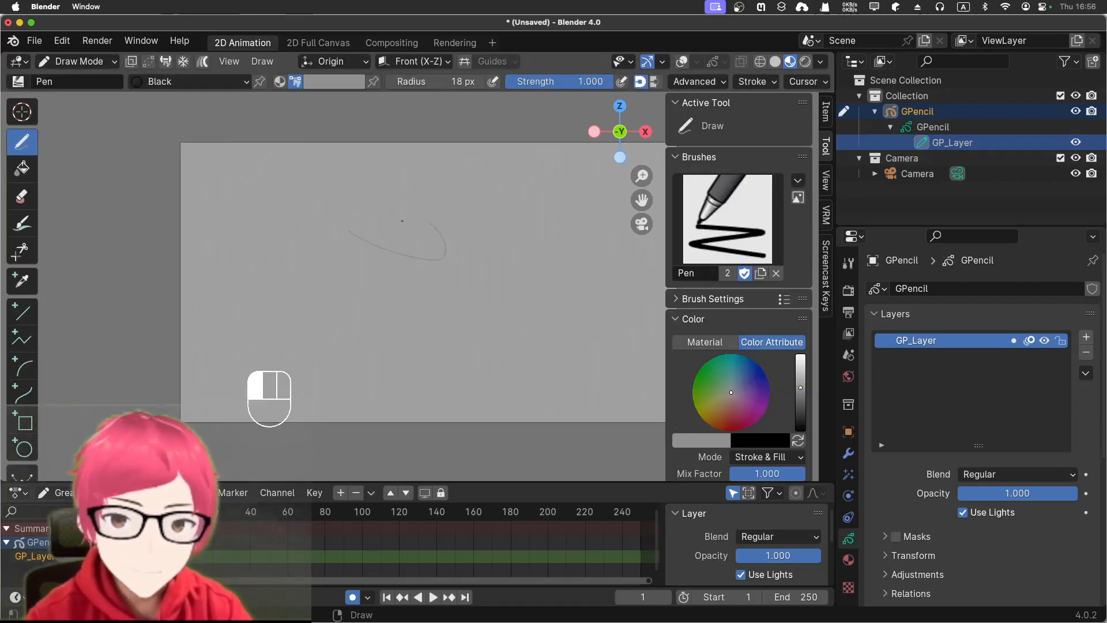
pyautogui.moveTo(504, 273)
pyautogui.mouseDown()
pyautogui.moveTo(352, 271)
pyautogui.moveTo(461, 288)
pyautogui.mouseUp()
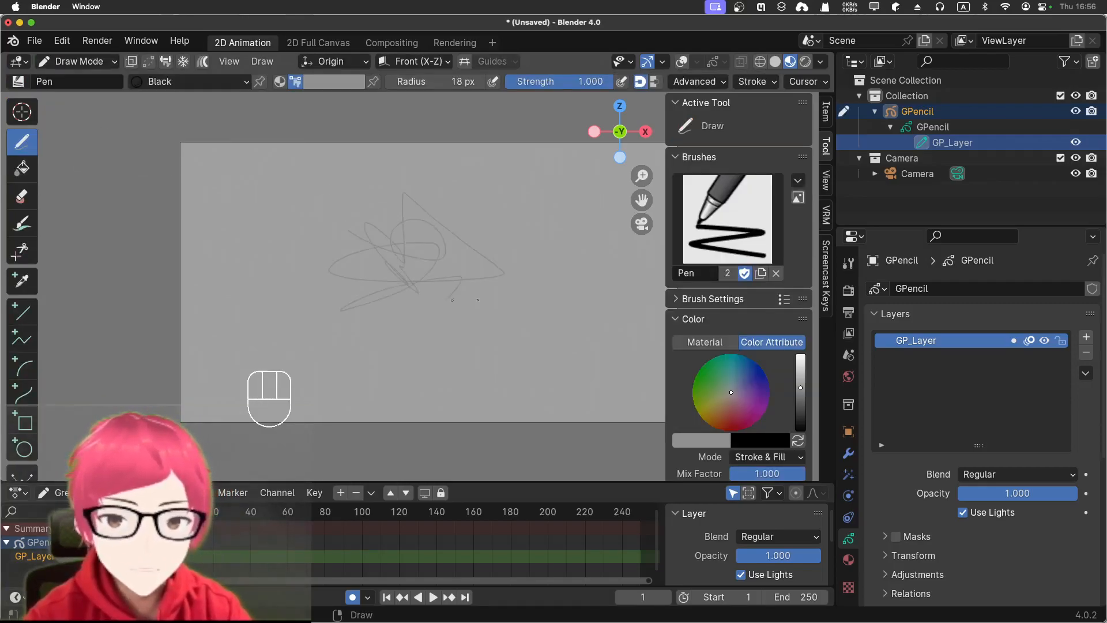
# - Inspect the scribbled test strokes up close and undo them
pyautogui.scroll(10, 484, 286)
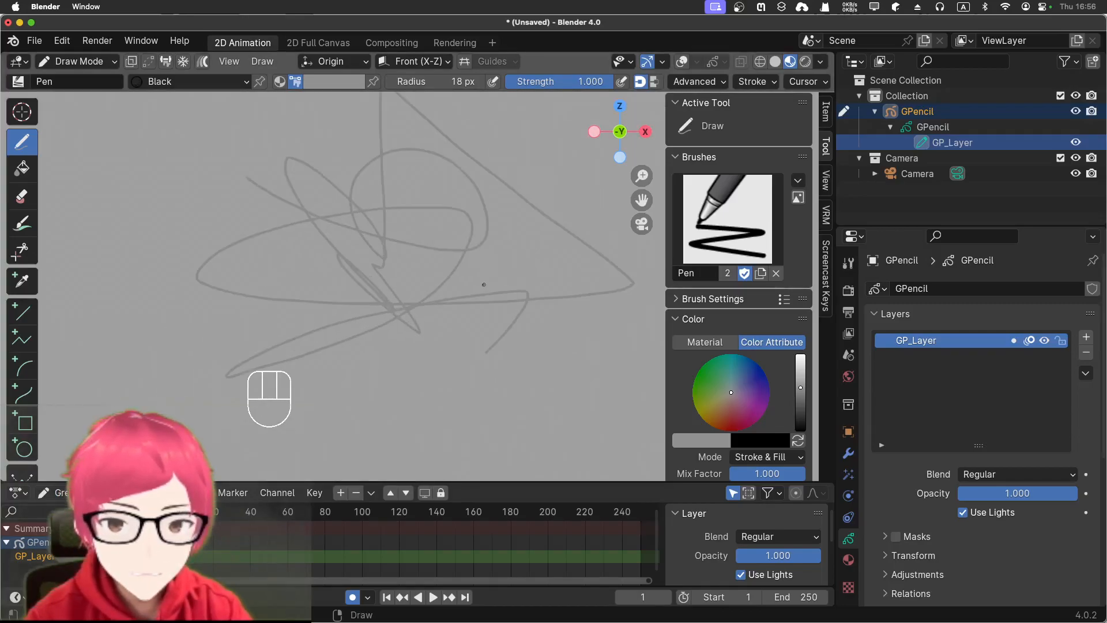
pyautogui.scroll(-5, 484, 286)
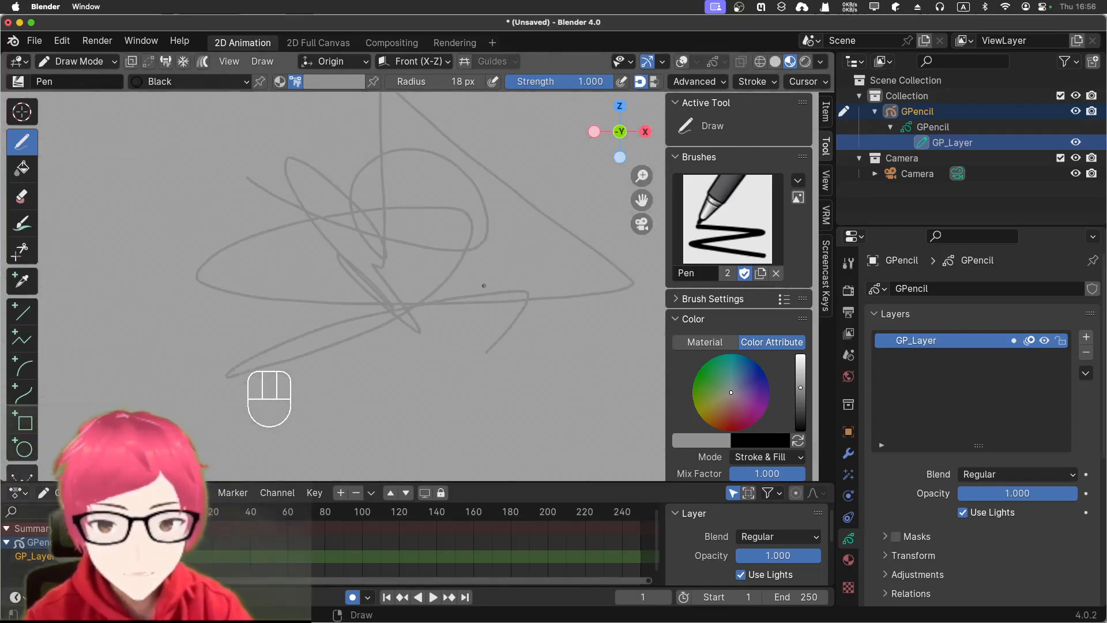
pyautogui.press('super+z')
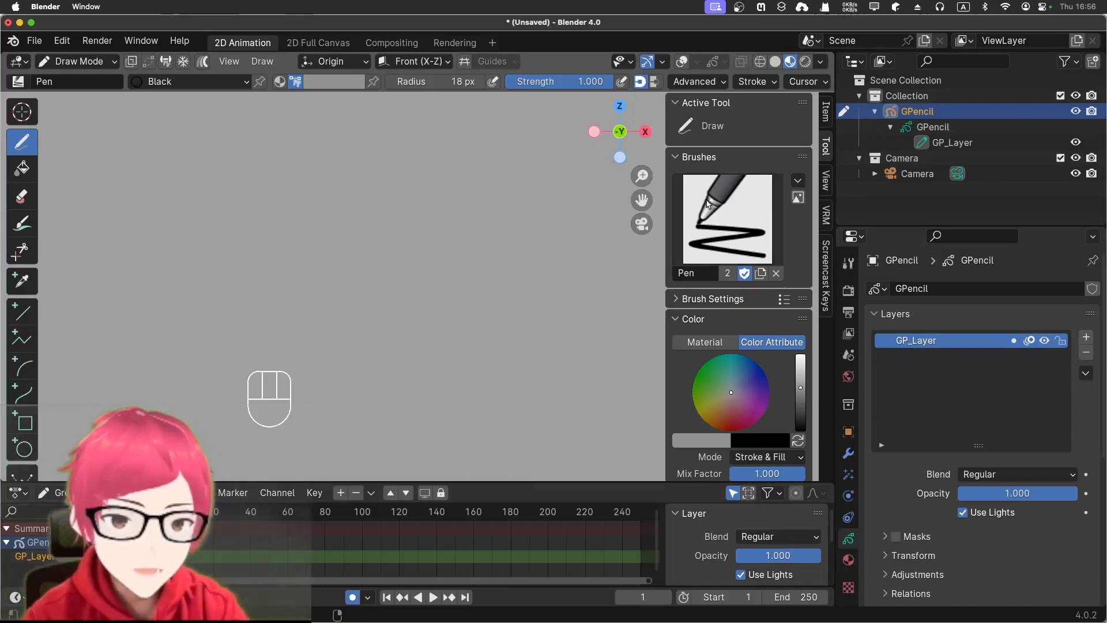
# - Replace the Black material in the Grease Pencil object's material slot with Dots Stroke
pyautogui.click(727, 218)
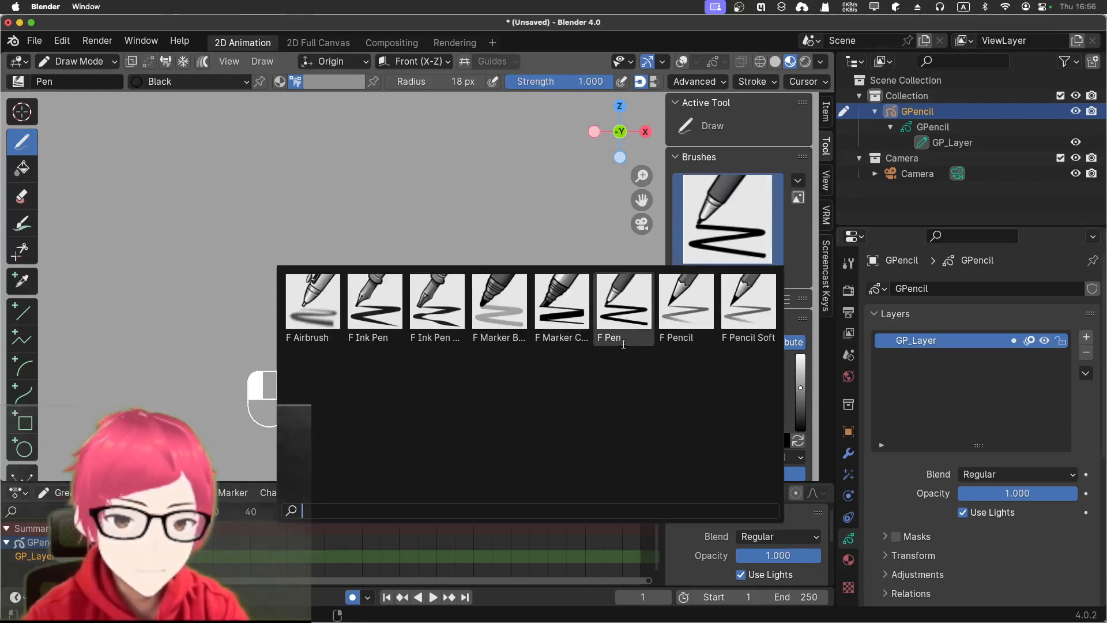
pyautogui.click(849, 560)
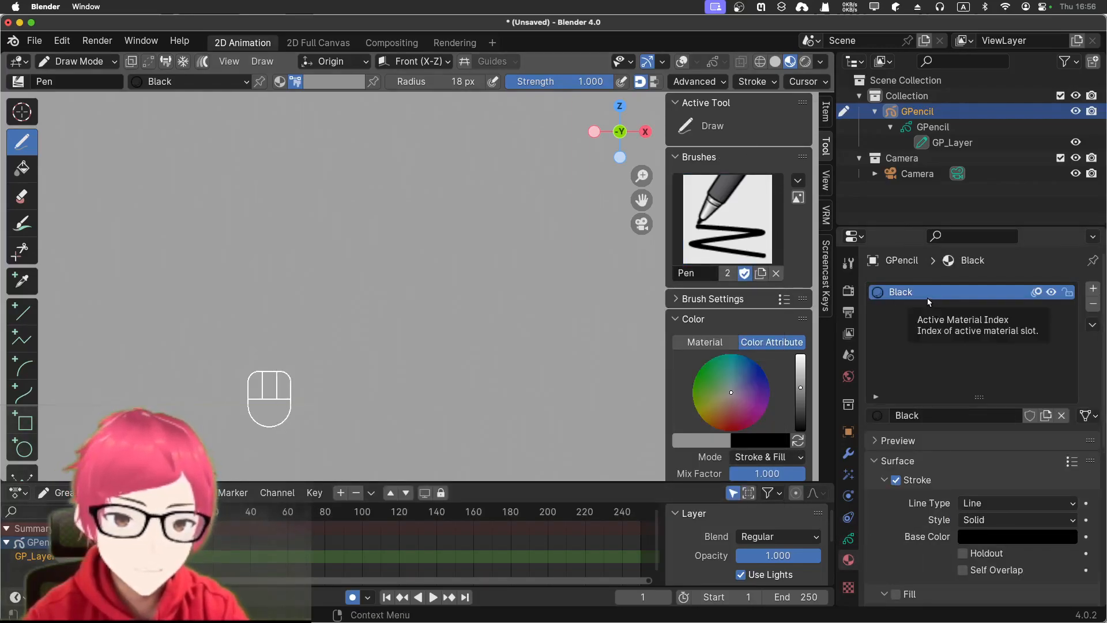
pyautogui.click(877, 414)
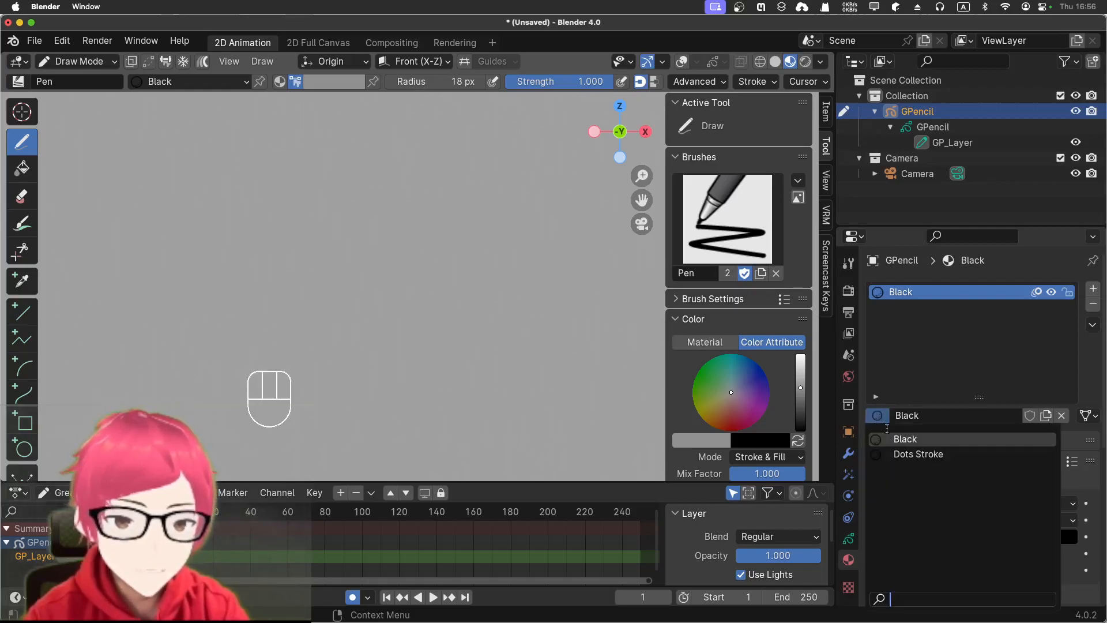
pyautogui.click(917, 454)
# - Draw two long dotted test strokes across the view with the Pen brush and inspect their dots up close
pyautogui.moveTo(196, 208); pyautogui.dragTo(398, 261)
pyautogui.moveTo(176, 264); pyautogui.dragTo(534, 286)
pyautogui.scroll(6, 326, 266)
pyautogui.scroll(8, 326, 266)
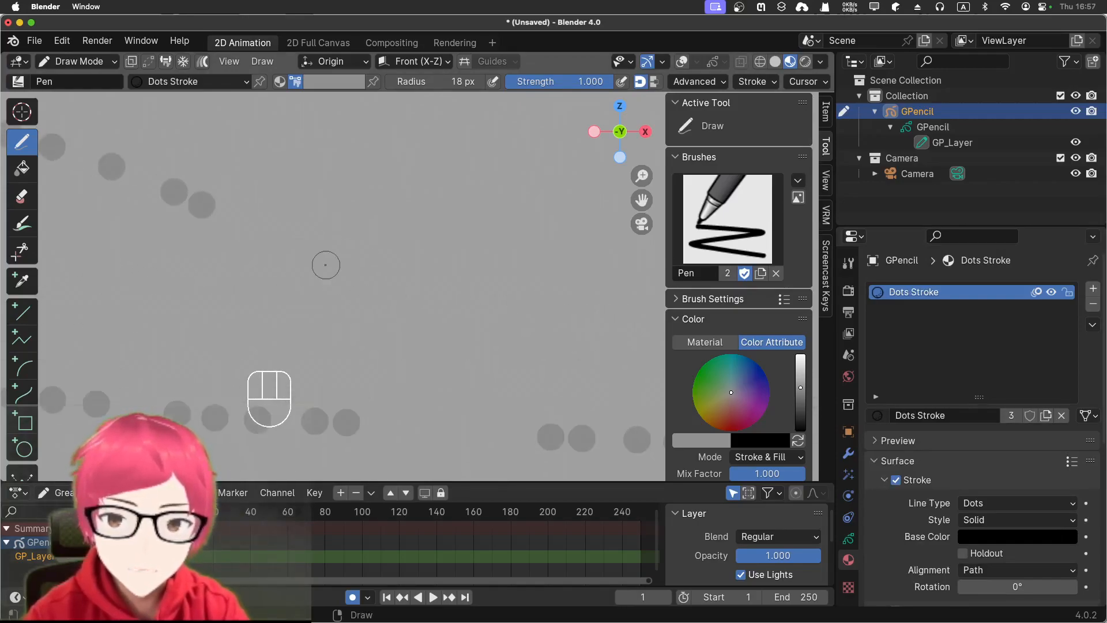
pyautogui.scroll(-10, 325, 264)
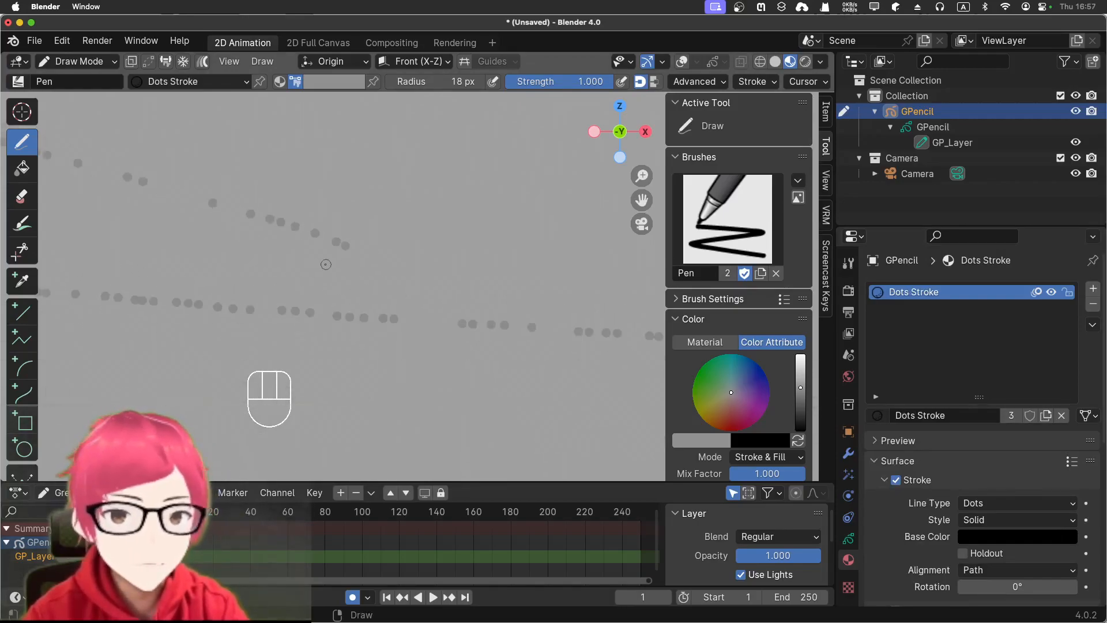
# - Undo the two dotted test strokes
pyautogui.press('super+z')
pyautogui.press('super+z')
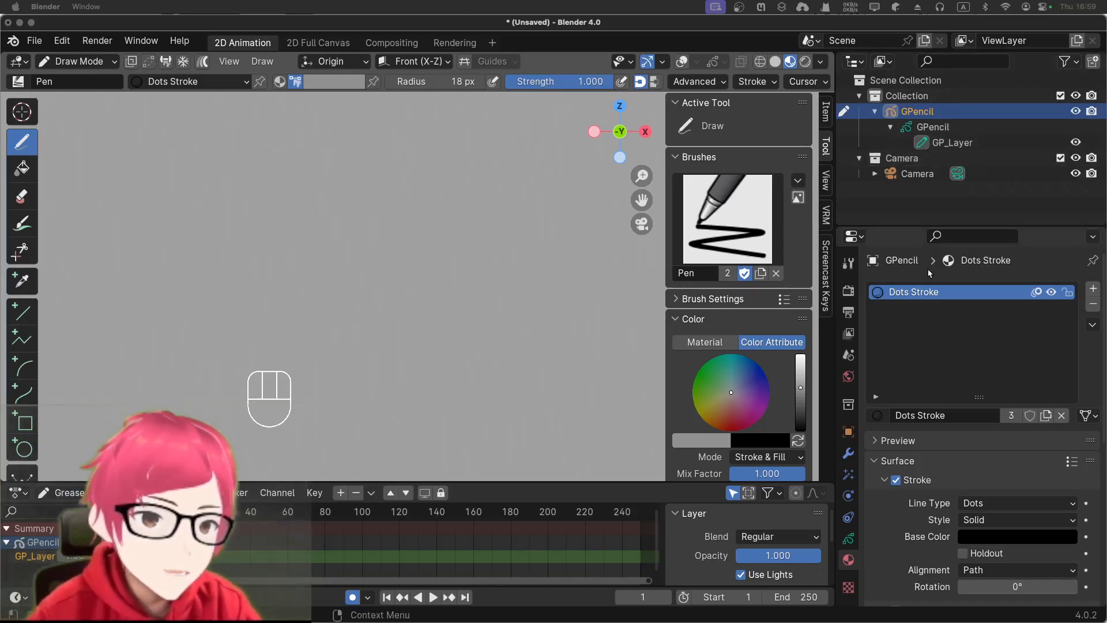
# - Try the Black material in the Grease Pencil object's material slot and return the slot to Dots Stroke
pyautogui.click(879, 416)
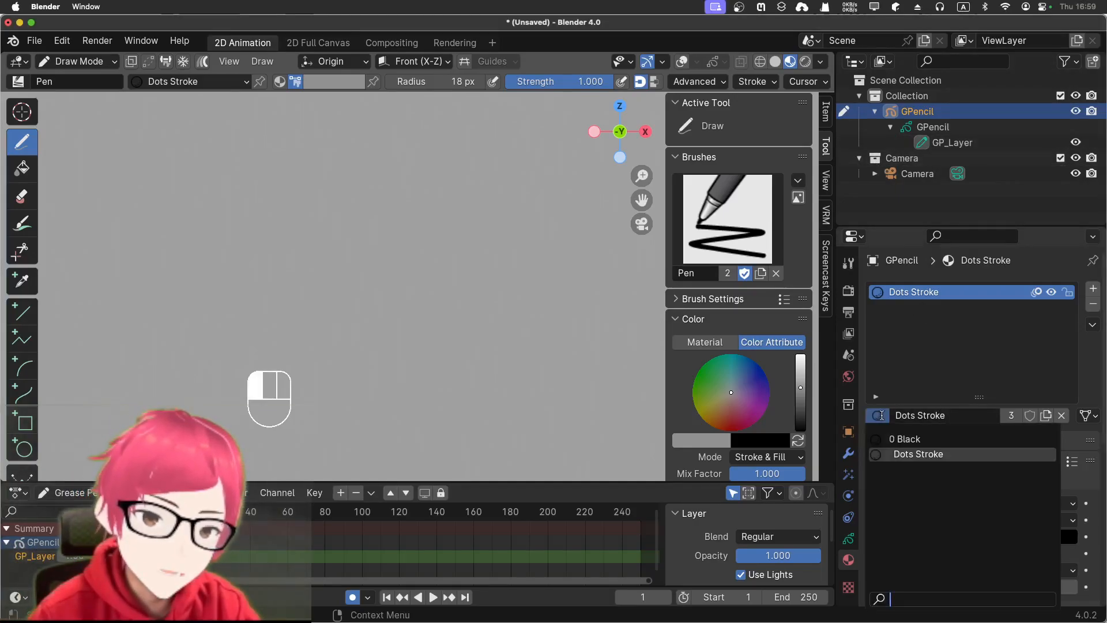
pyautogui.click(879, 433)
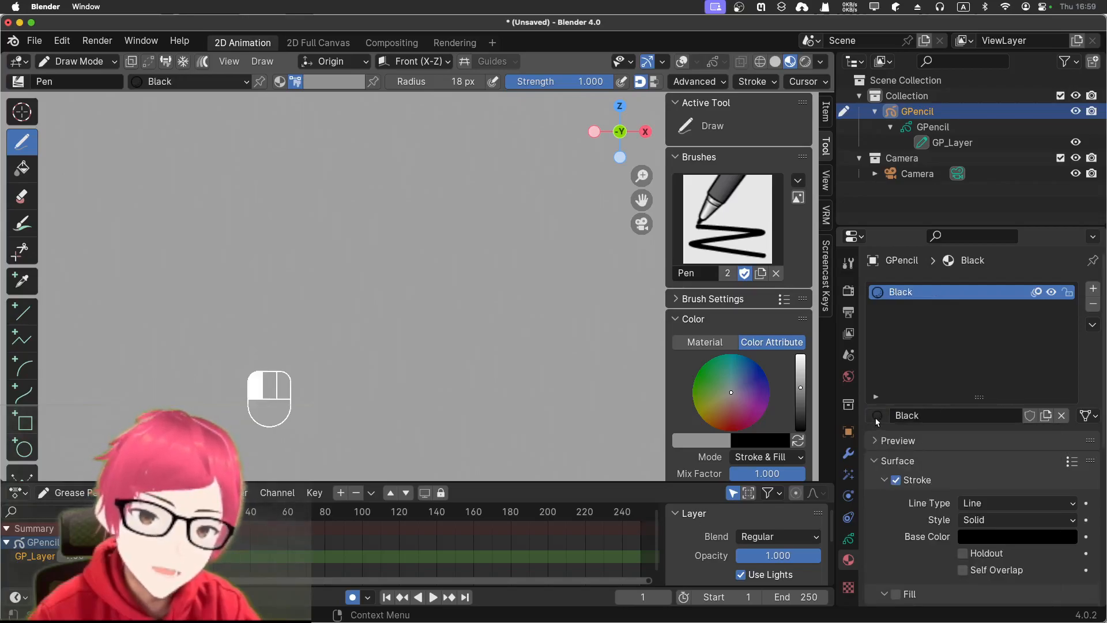
pyautogui.click(878, 416)
pyautogui.click(913, 460)
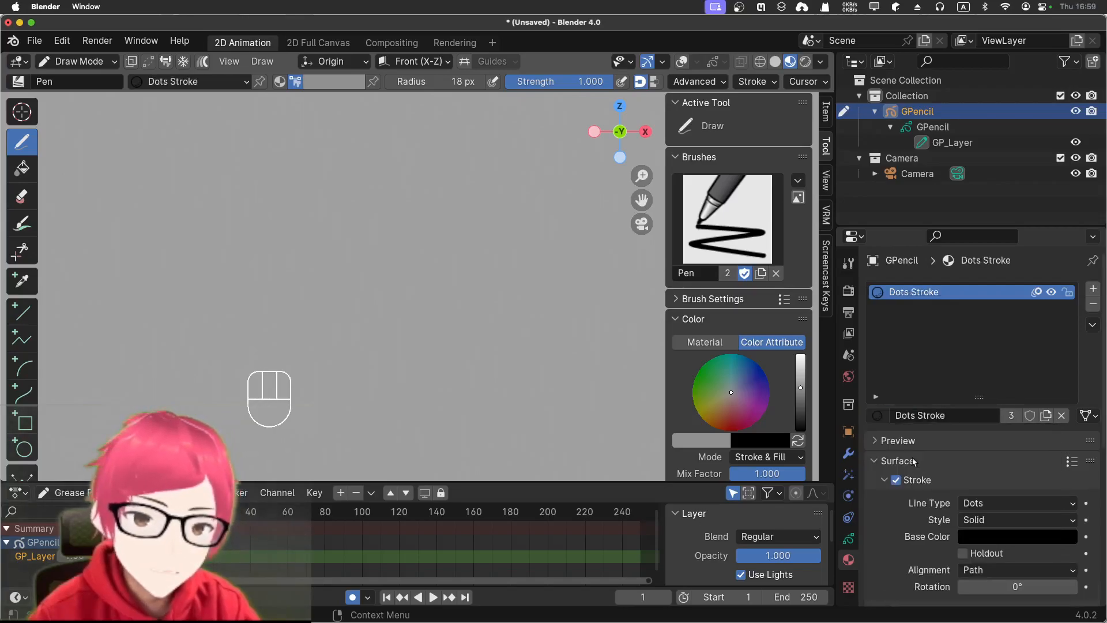
pyautogui.click(877, 415)
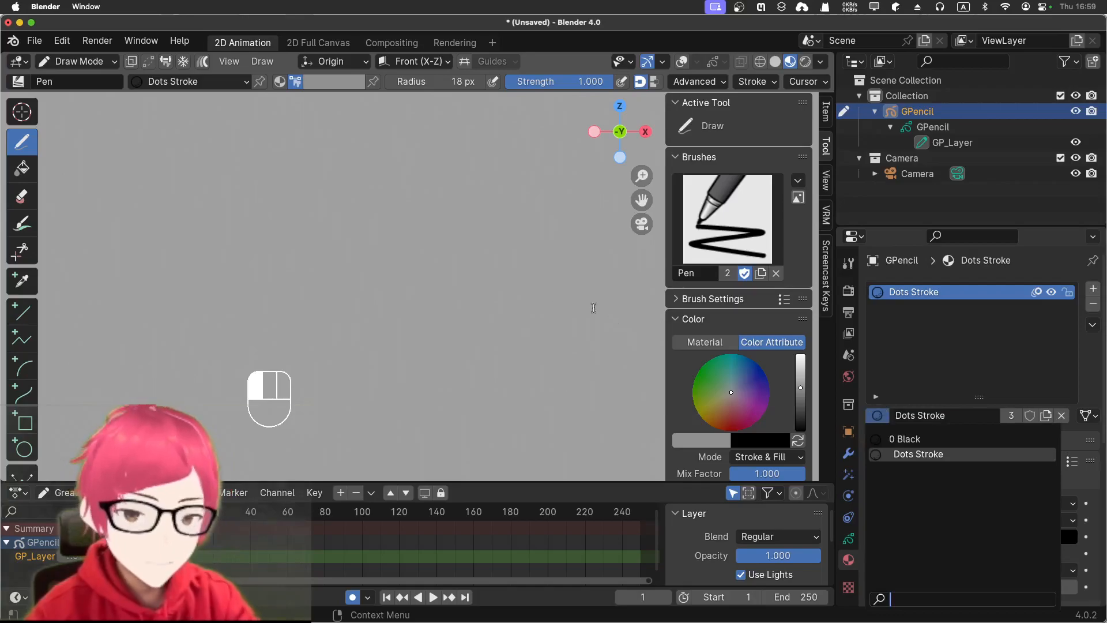
pyautogui.click(520, 299)
# - Handwrite a circled number 1 with the Dots Stroke material, and undo it
pyautogui.scroll(-3, 516, 302)
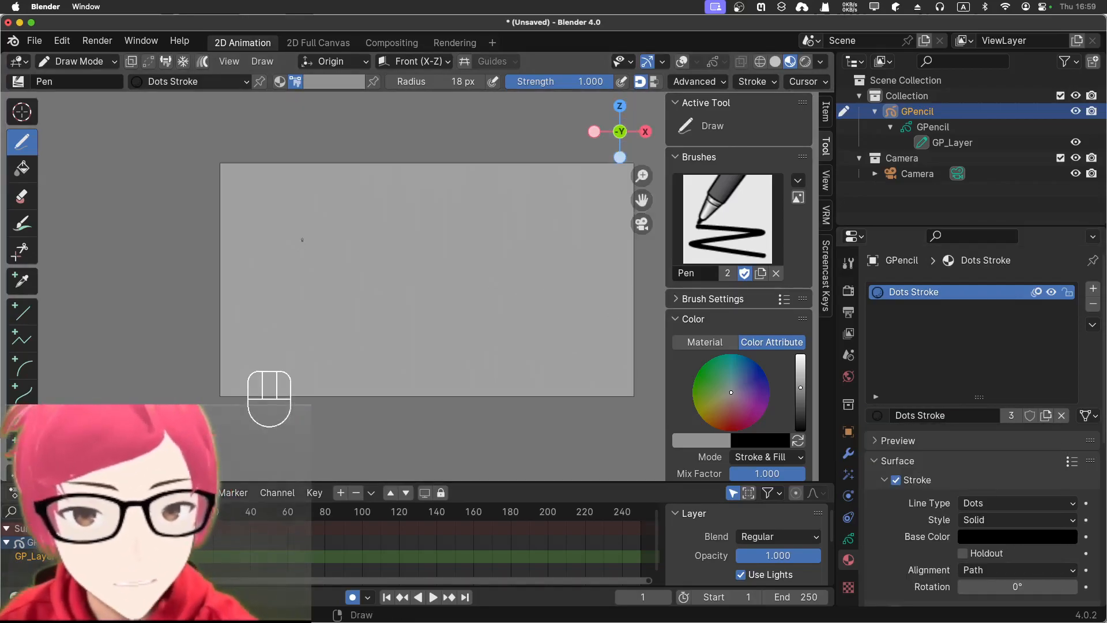
pyautogui.scroll(3, 301, 240)
pyautogui.moveTo(102, 210)
pyautogui.mouseDown()
pyautogui.moveTo(97, 230)
pyautogui.moveTo(97, 208)
pyautogui.mouseUp()
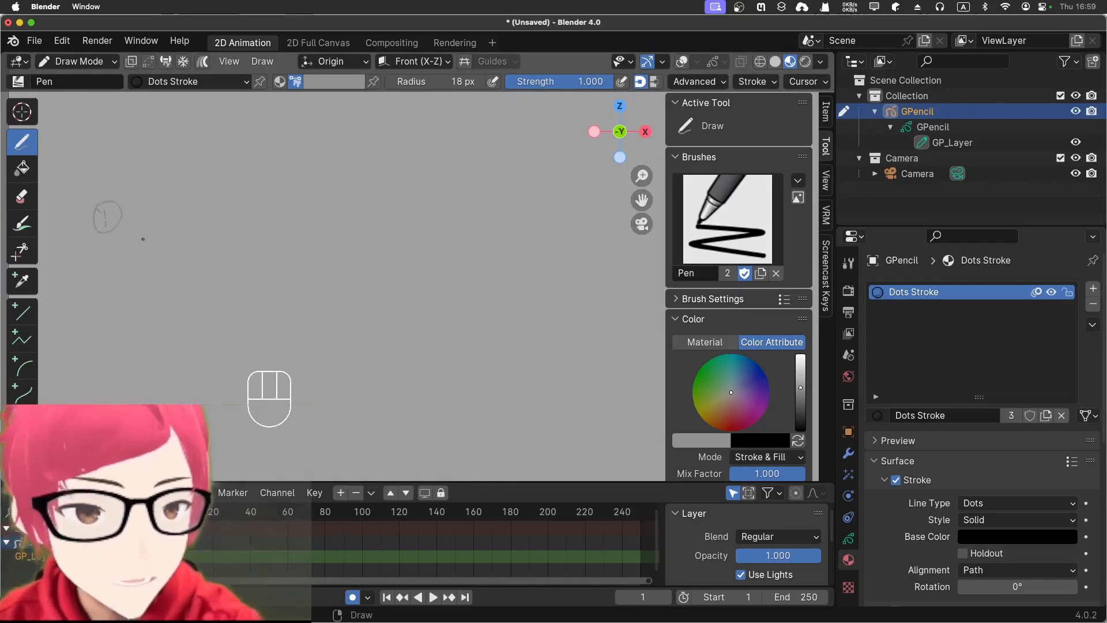
pyautogui.press('super+z')
pyautogui.press('super+z')
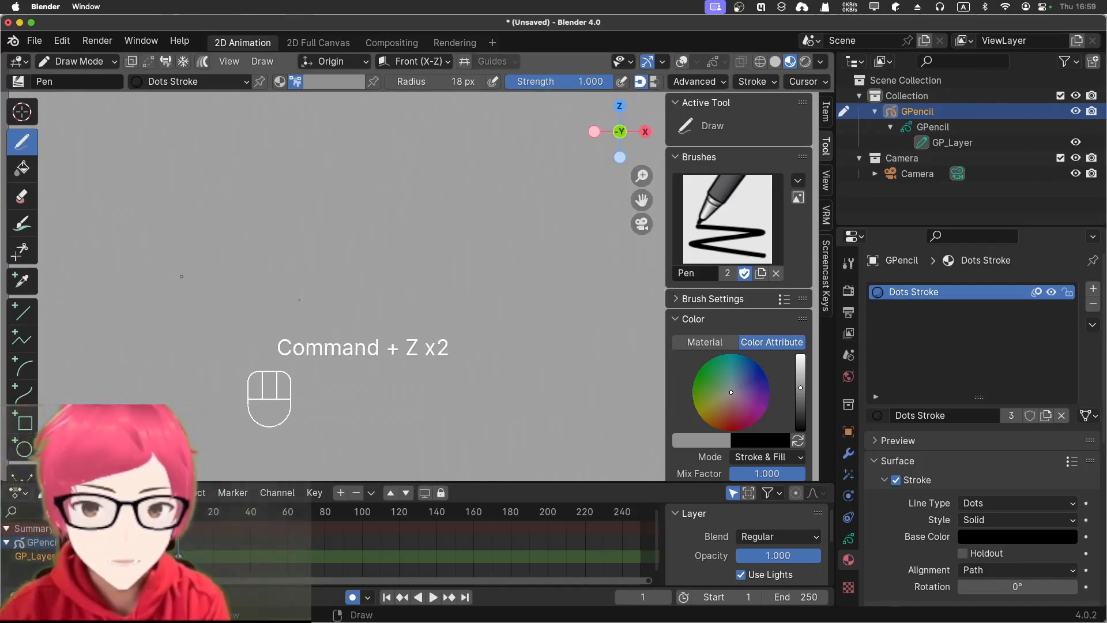
# - Assign the Black material to the slot and handwrite a circled 1 followed by an underlined "WJM" in the drawing's upper-left area
pyautogui.click(875, 418)
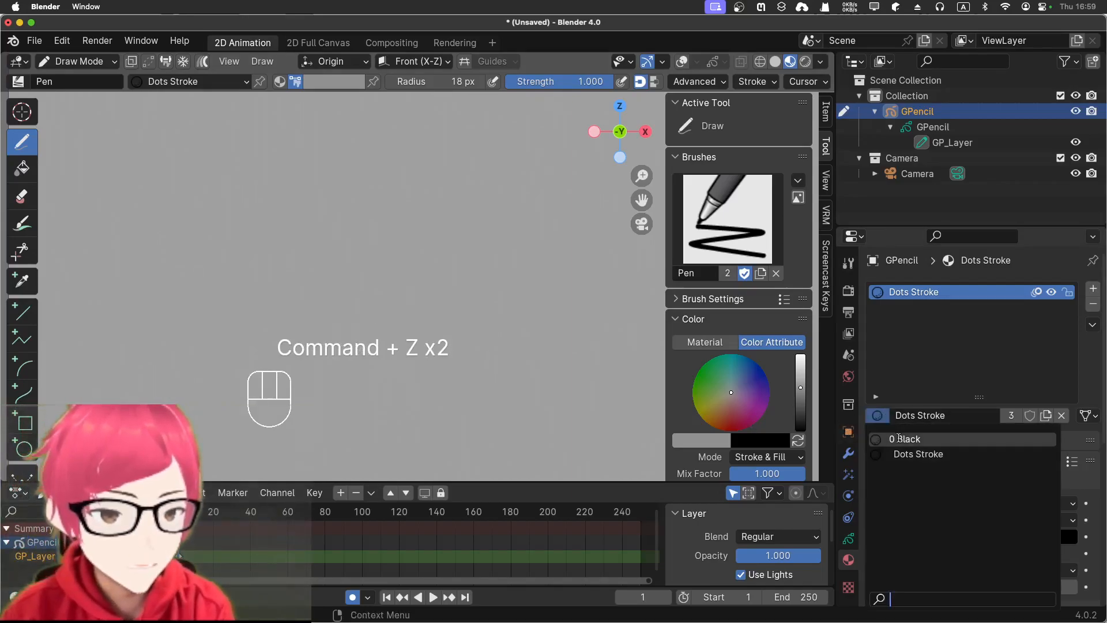
pyautogui.click(899, 437)
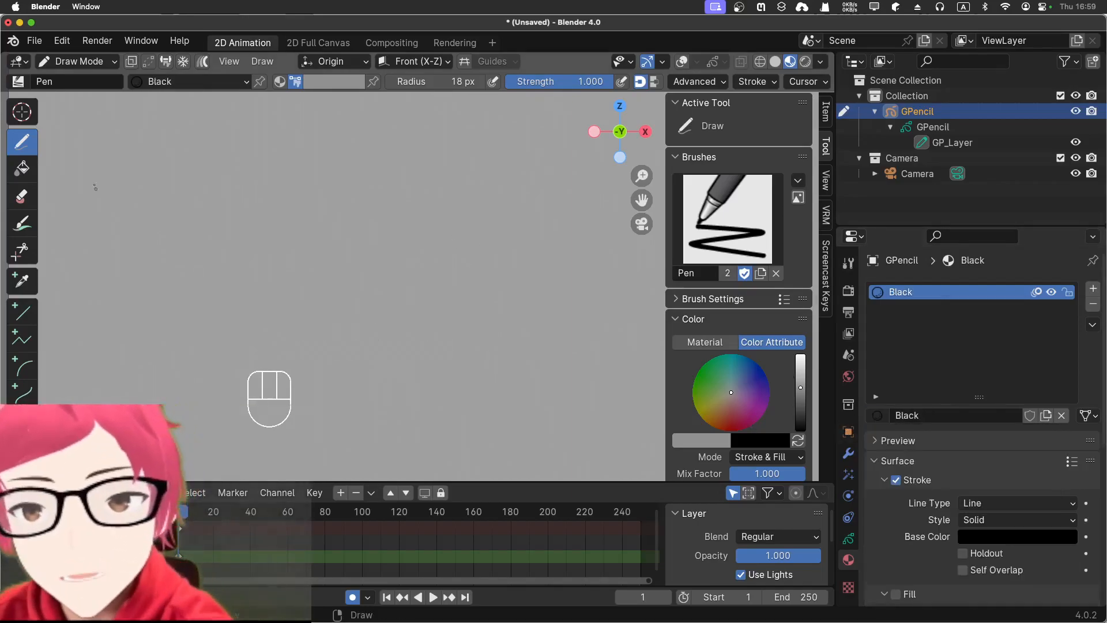
pyautogui.moveTo(108, 148)
pyautogui.mouseDown()
pyautogui.moveTo(108, 161)
pyautogui.moveTo(99, 151)
pyautogui.mouseUp()
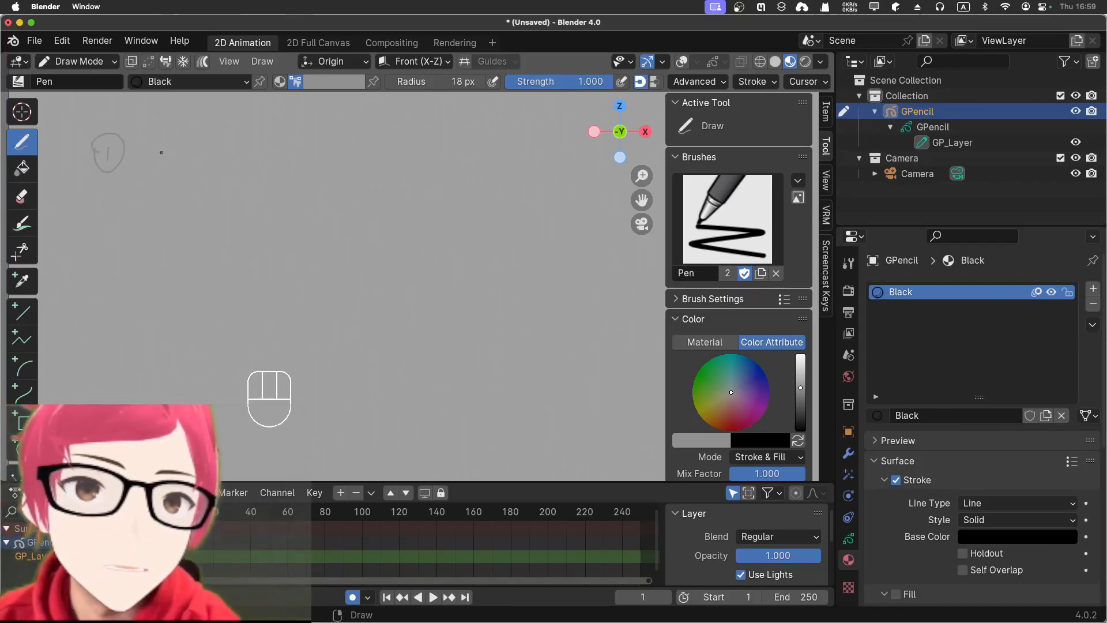
pyautogui.moveTo(155, 138)
pyautogui.mouseDown()
pyautogui.moveTo(174, 138)
pyautogui.moveTo(182, 165)
pyautogui.moveTo(222, 141)
pyautogui.moveTo(223, 164)
pyautogui.mouseUp()
pyautogui.moveTo(127, 175); pyautogui.dragTo(242, 173)
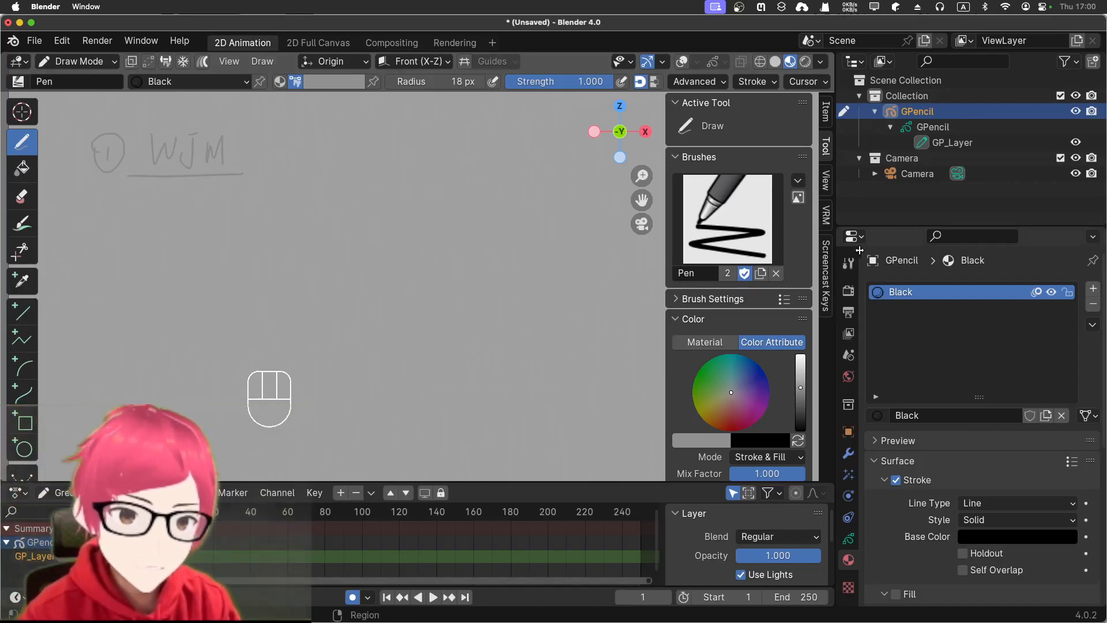
# - Rename the GPencil object as Test1 and collapse its hierarchy
pyautogui.click(940, 113)
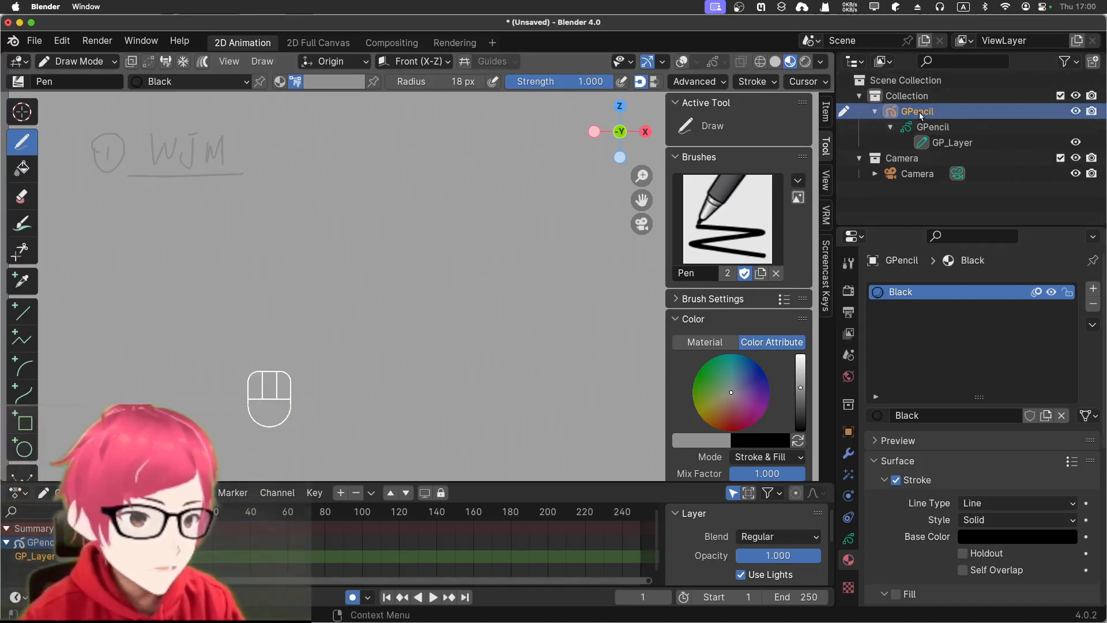
pyautogui.doubleClick(919, 112)
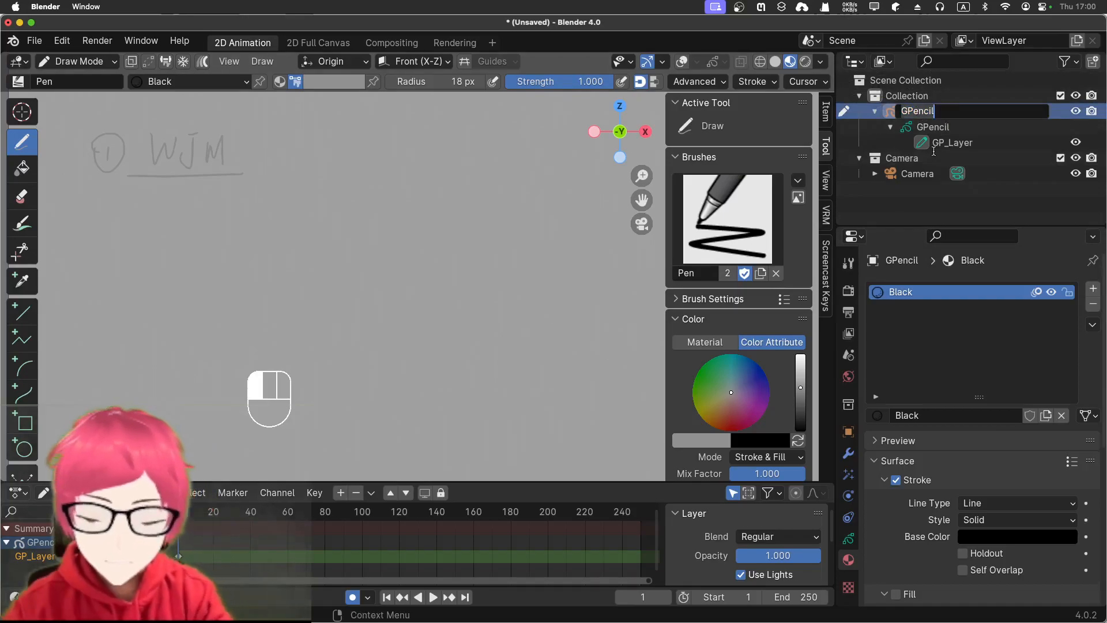
pyautogui.write('Test')
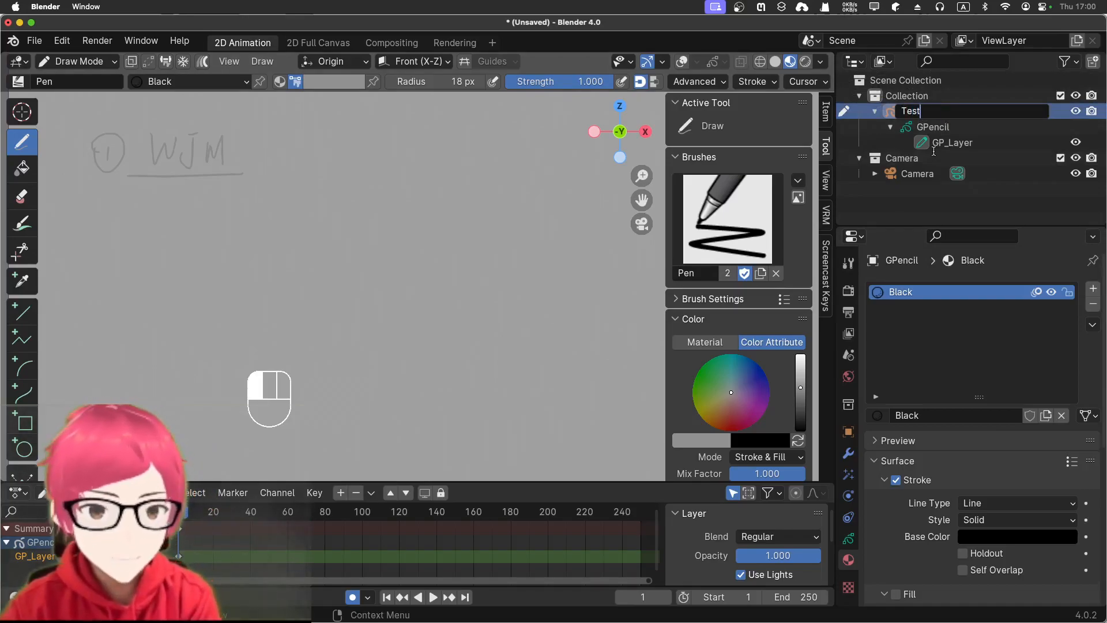
pyautogui.write('1')
pyautogui.press('Return')
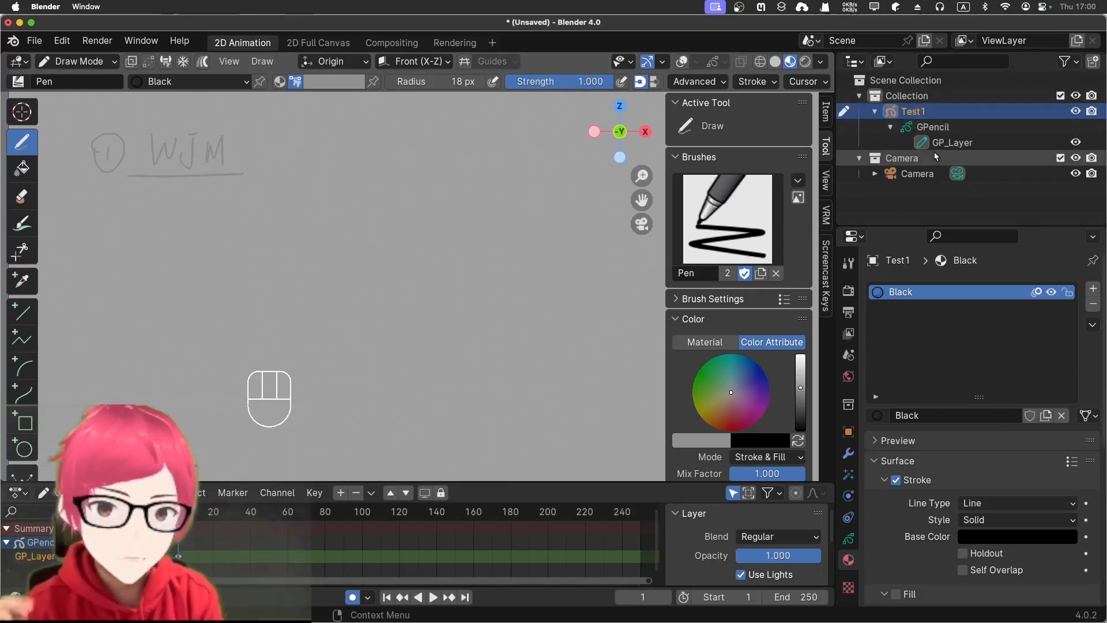
pyautogui.click(875, 112)
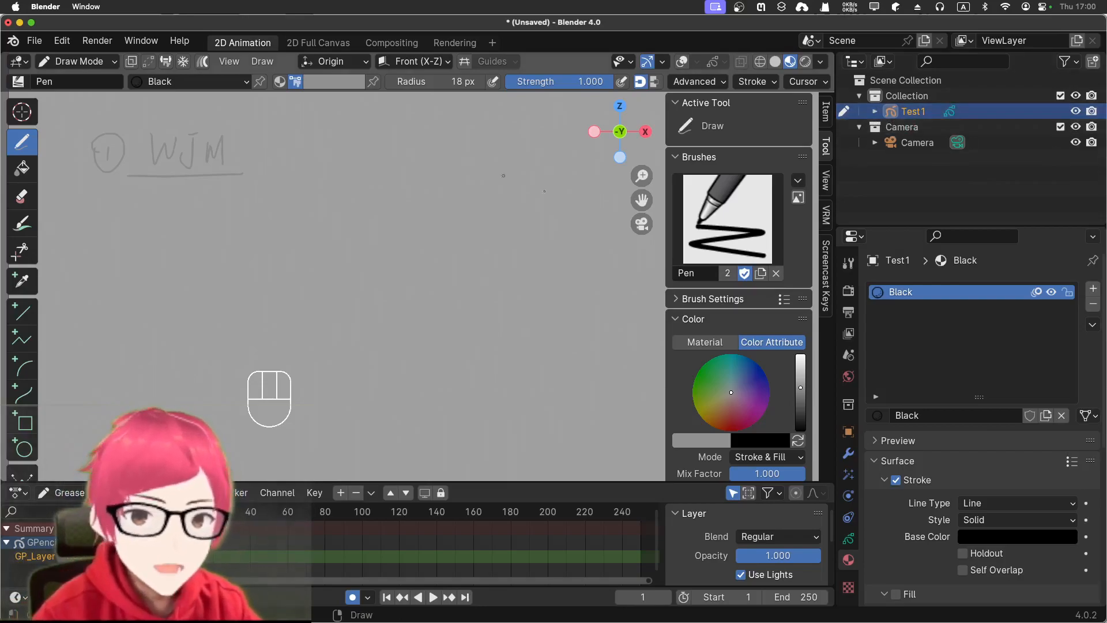
# - Switch from Draw Mode to Object Mode and add a Grease Pencil Stroke object to the scene
pyautogui.click(101, 62)
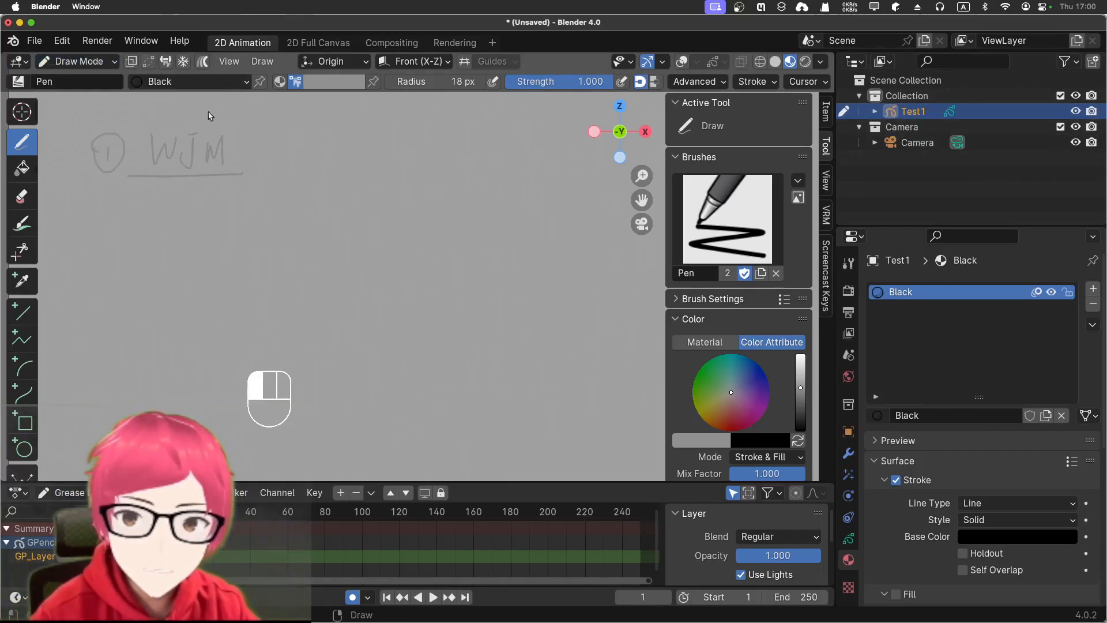
pyautogui.hotkey('ctrl', 'Tab')
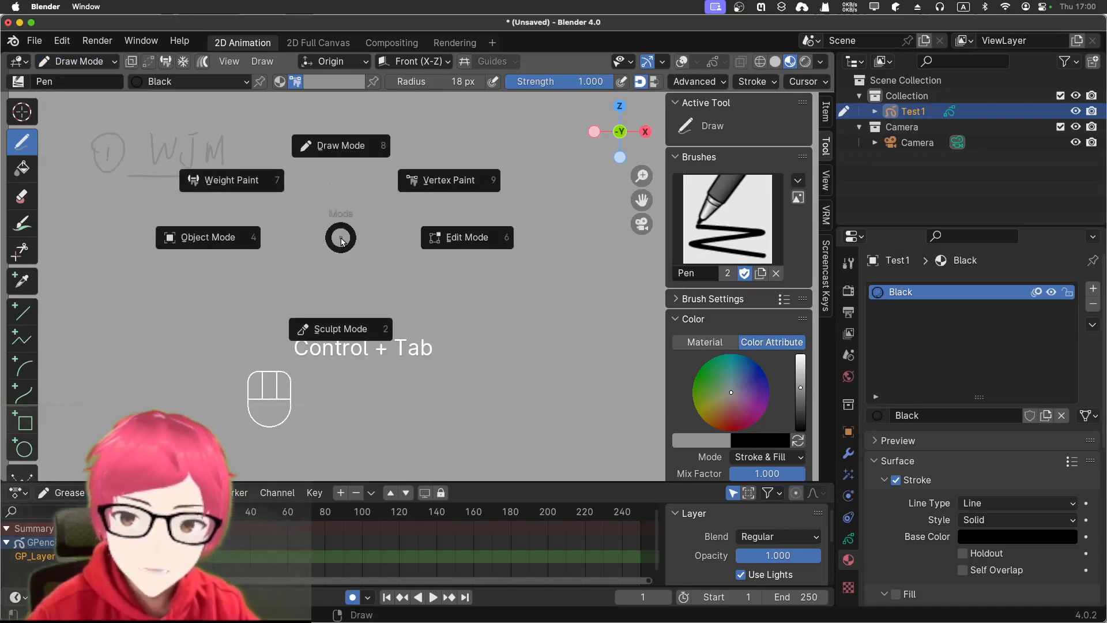
pyautogui.click(334, 238)
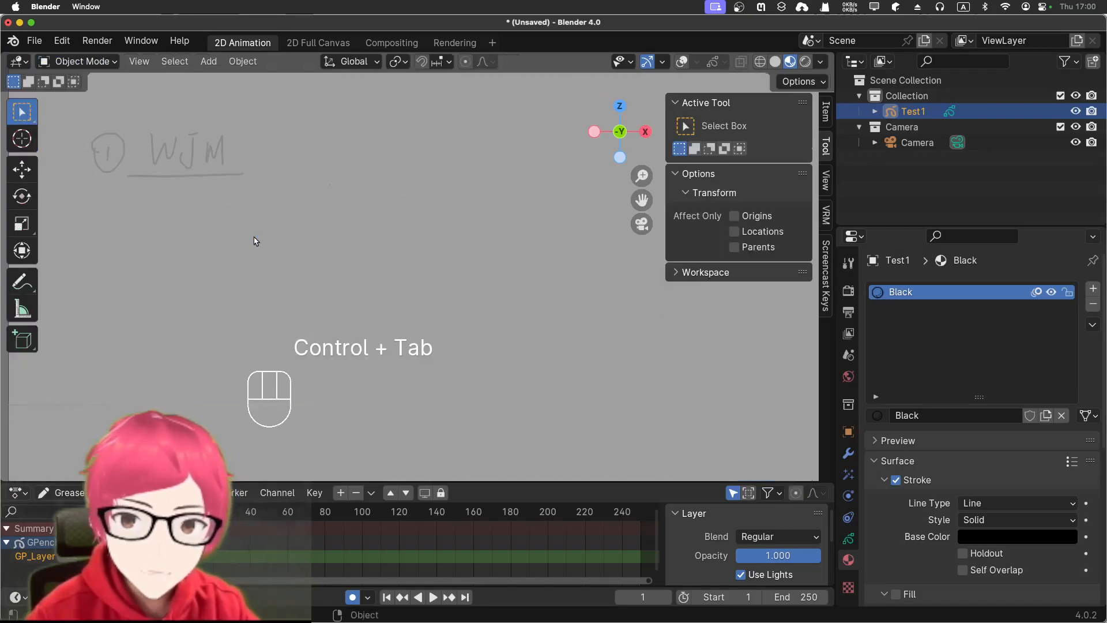
pyautogui.hotkey('shift', 'a')
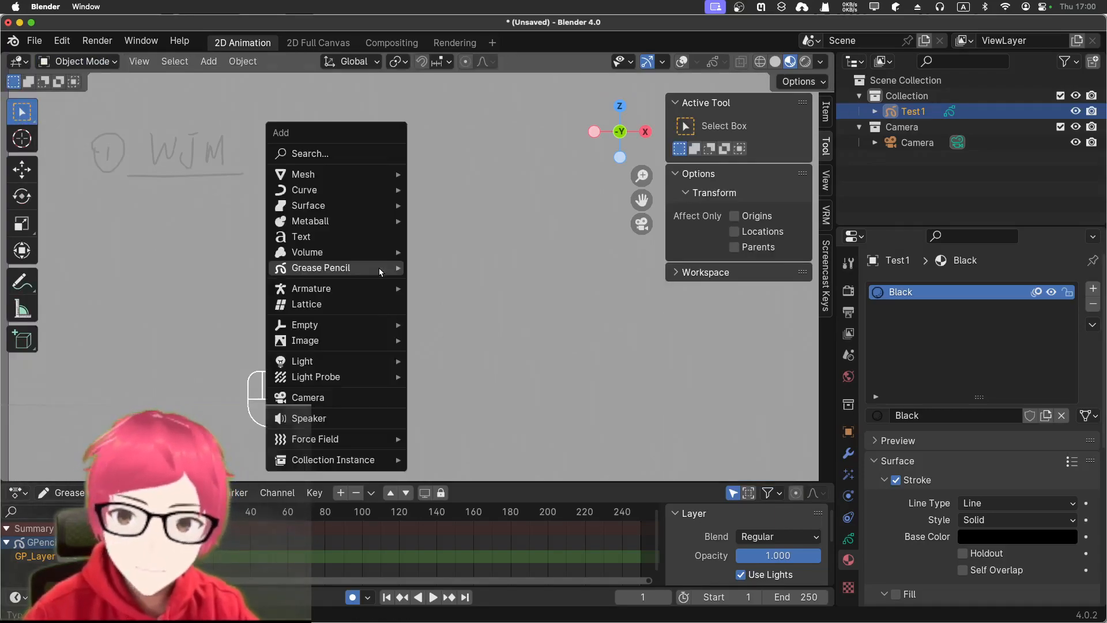
pyautogui.moveTo(379, 267)
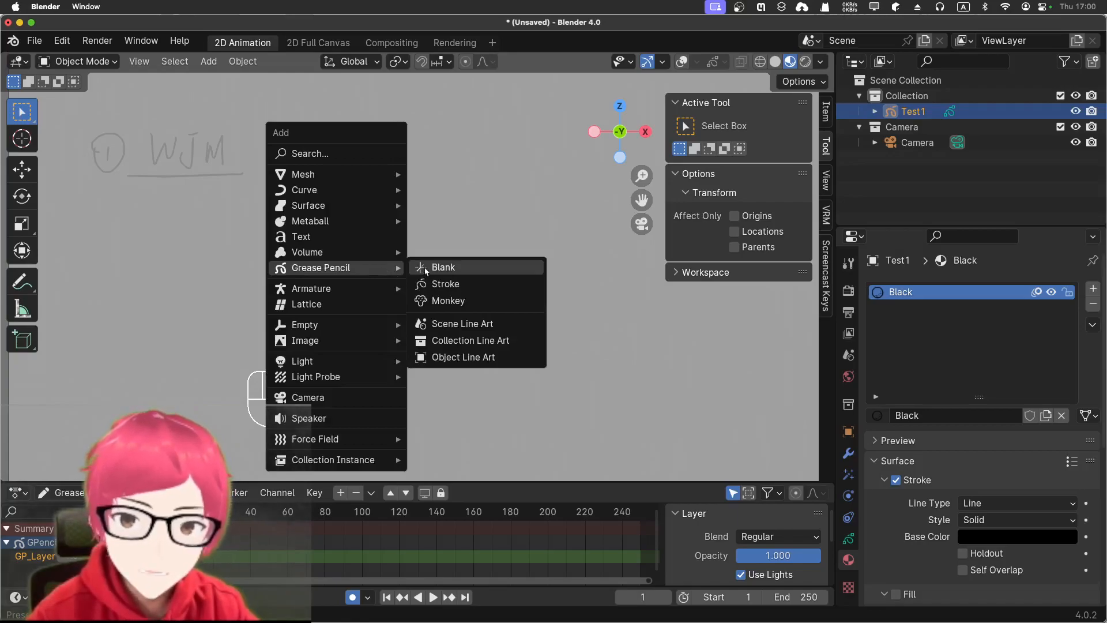
pyautogui.click(446, 284)
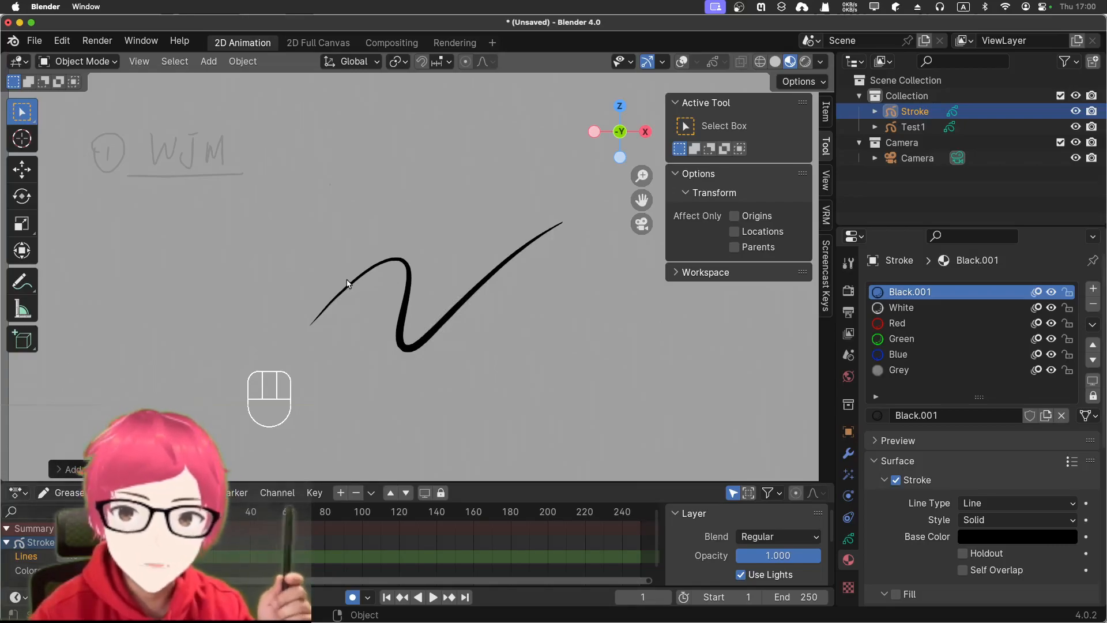
# - Examine the Stroke object's material slots, going through Red, Green, Blue and Black.001
pyautogui.click(911, 327)
pyautogui.click(910, 339)
pyautogui.click(908, 354)
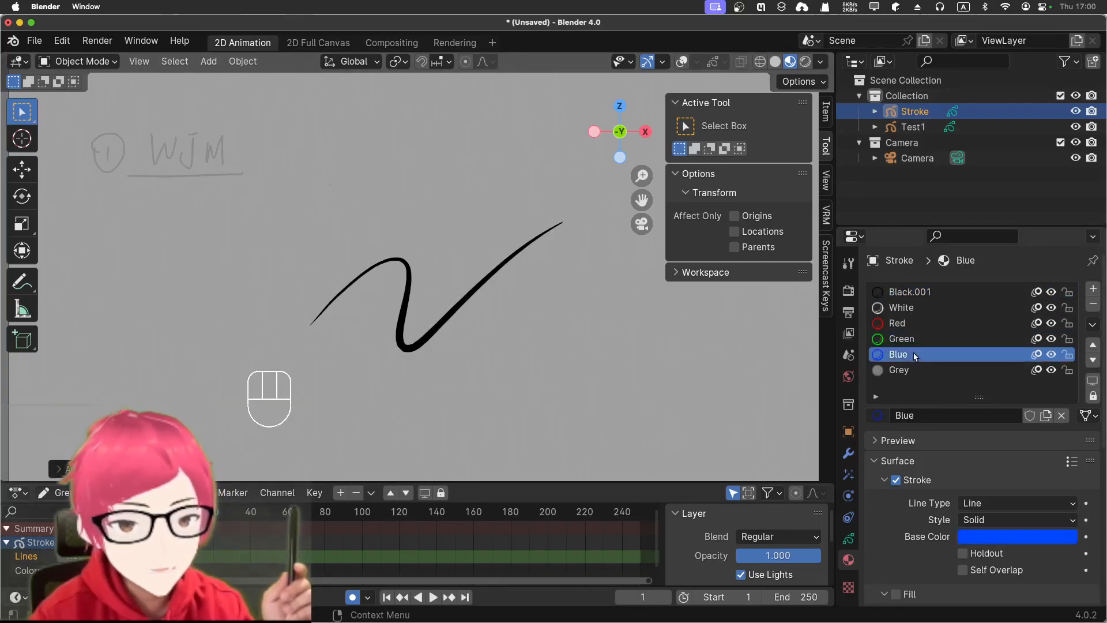
pyautogui.click(928, 293)
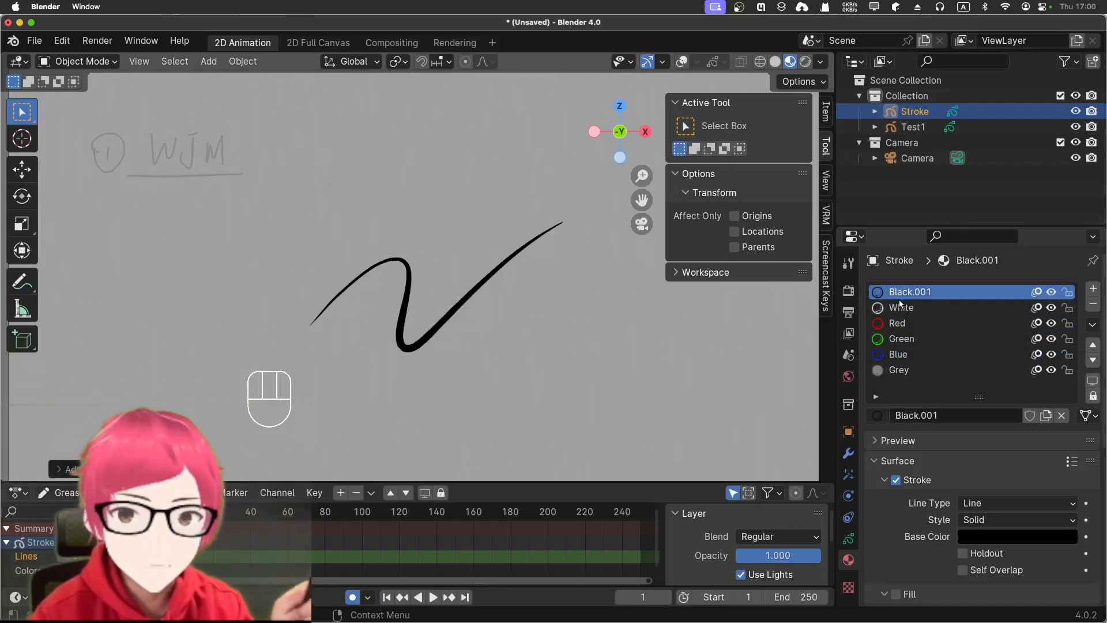
pyautogui.click(877, 416)
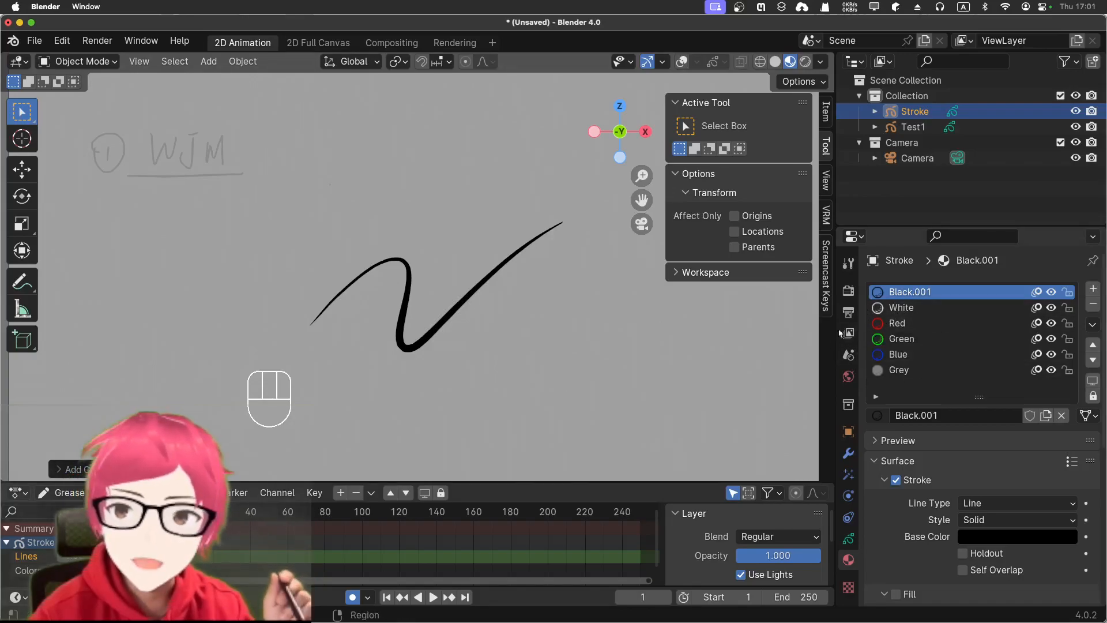
# - Compare the layers of the Stroke object with those of the Test1 object
pyautogui.click(849, 538)
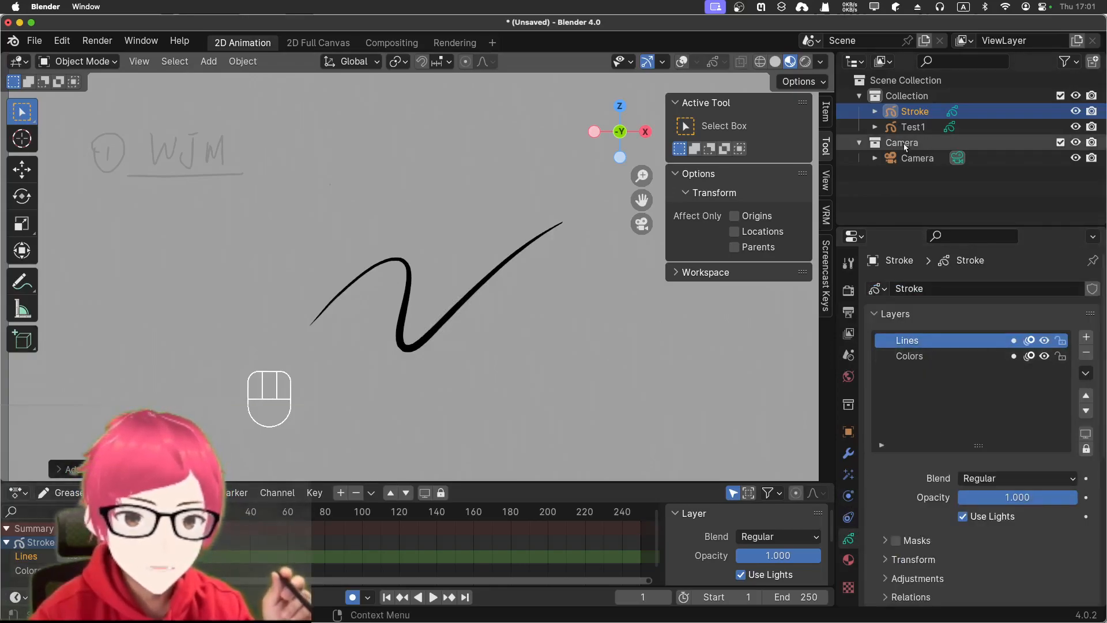
pyautogui.click(908, 128)
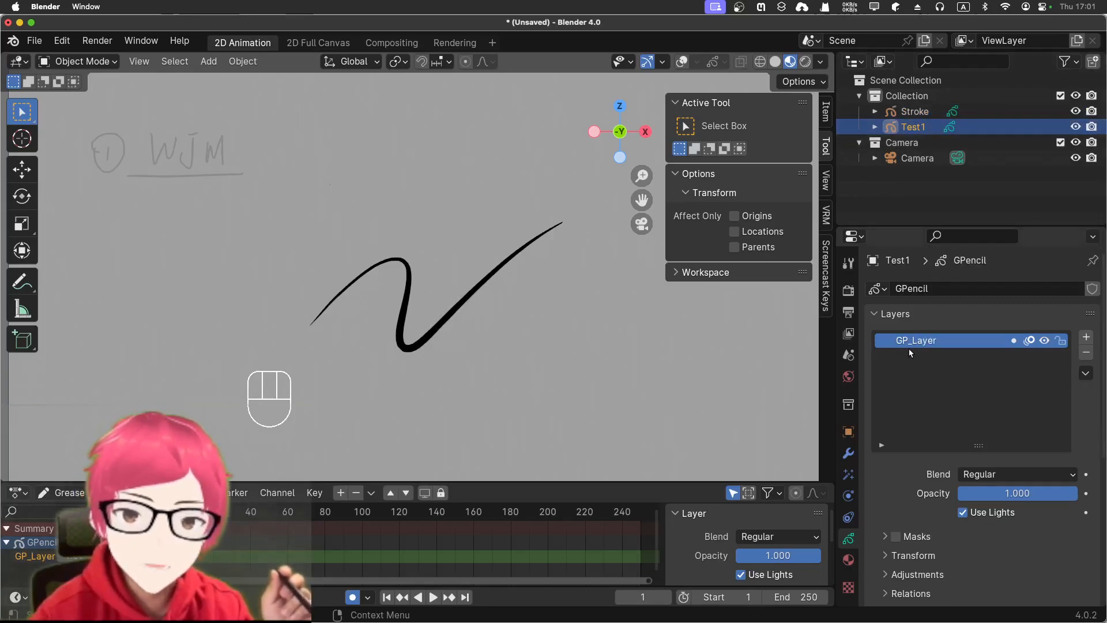
pyautogui.click(914, 112)
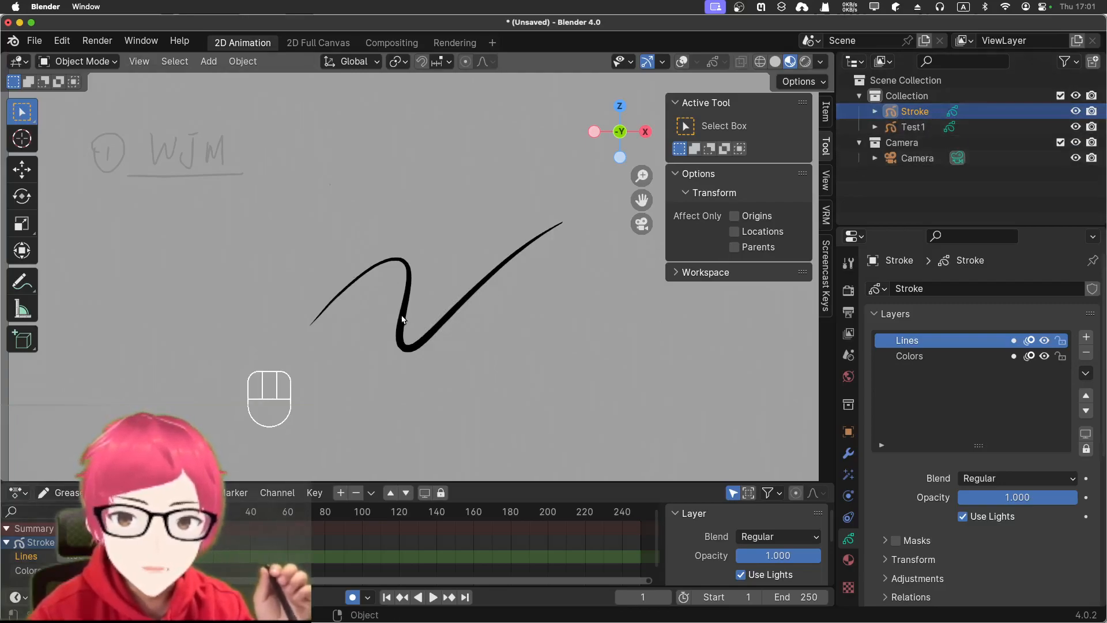
# - Move the Stroke object beneath the handwritten "WJM" title in the camera view and switch it to Draw Mode
pyautogui.scroll(-3, 359, 260)
pyautogui.moveTo(359, 260)
pyautogui.mouseDown(button='middle')
pyautogui.moveTo(496, 339)
pyautogui.moveTo(414, 272)
pyautogui.moveTo(438, 288)
pyautogui.moveTo(461, 286)
pyautogui.mouseUp(button='middle')
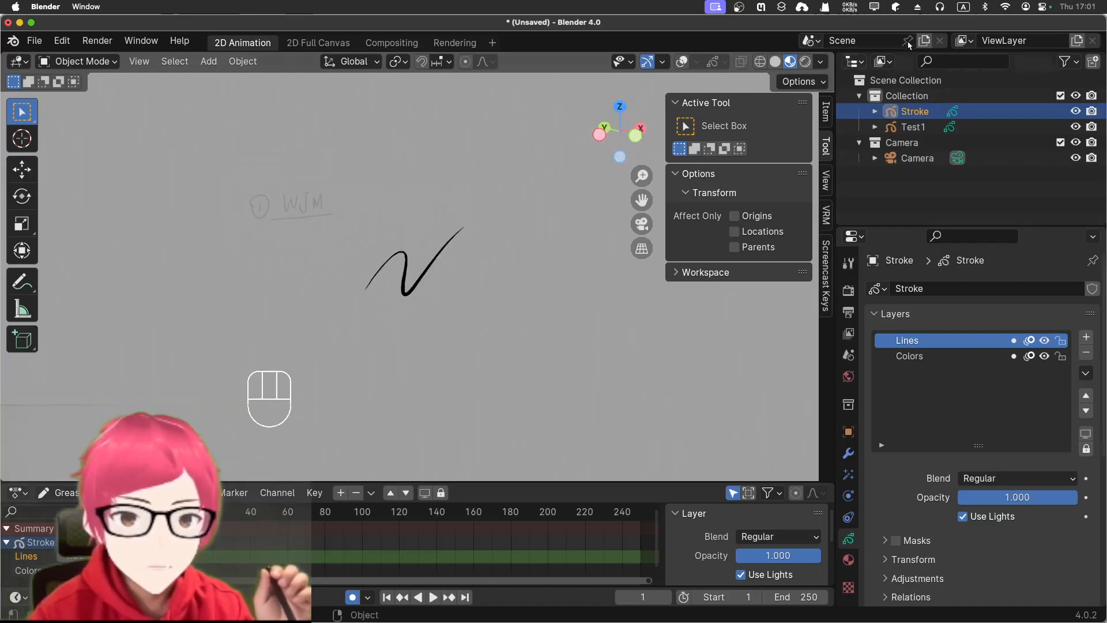
pyautogui.click(923, 122)
pyautogui.click(920, 113)
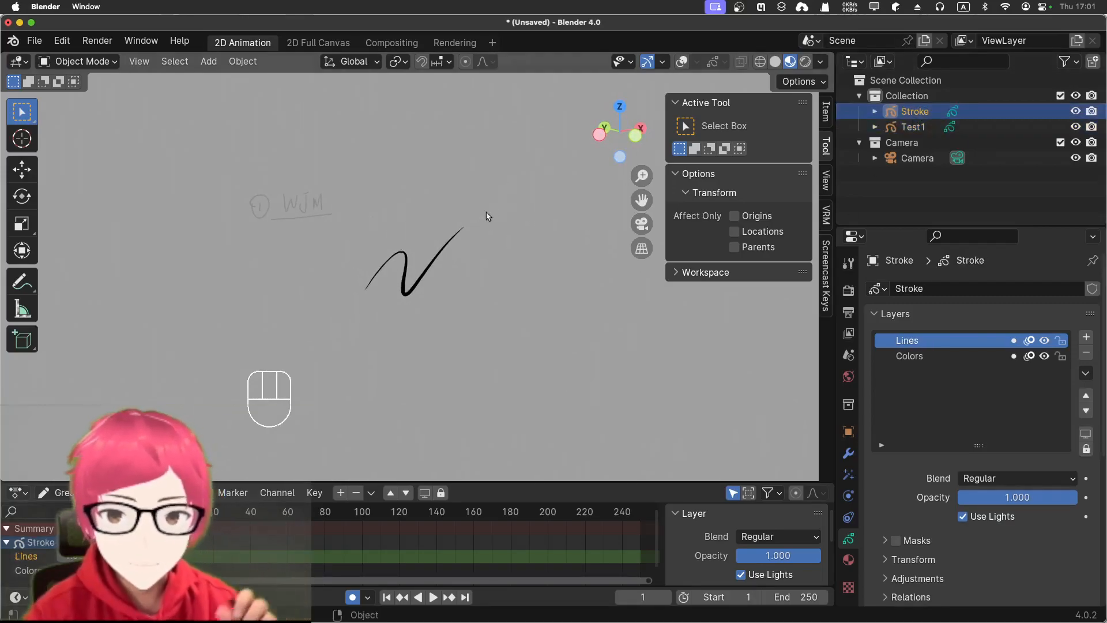
pyautogui.press('KP_0')
pyautogui.press('g')
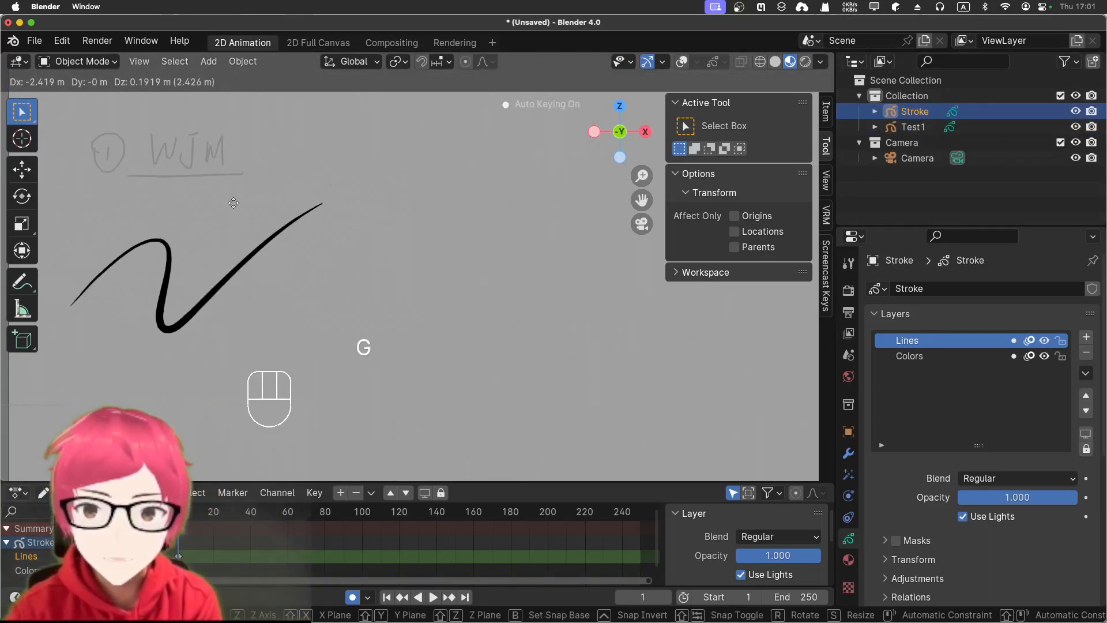
pyautogui.click(313, 209)
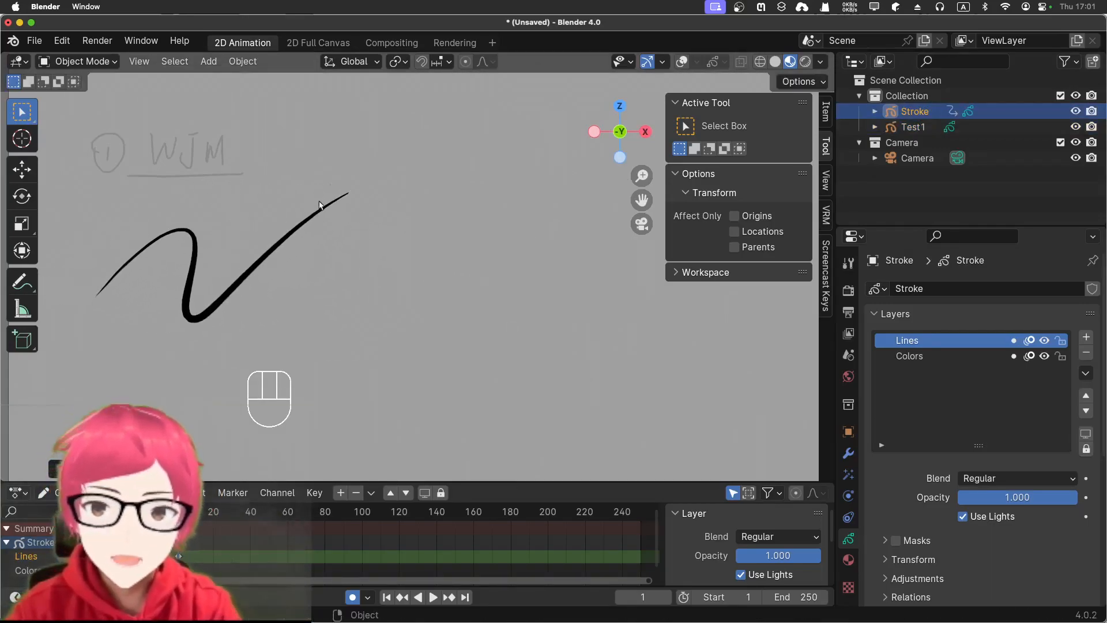
pyautogui.click(92, 62)
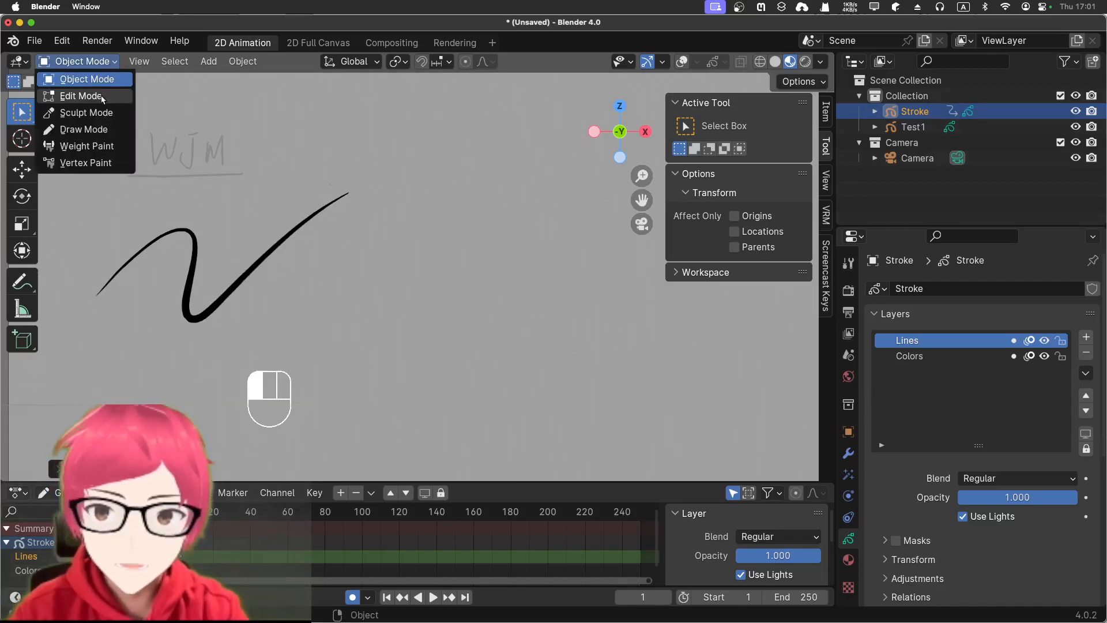
pyautogui.click(96, 127)
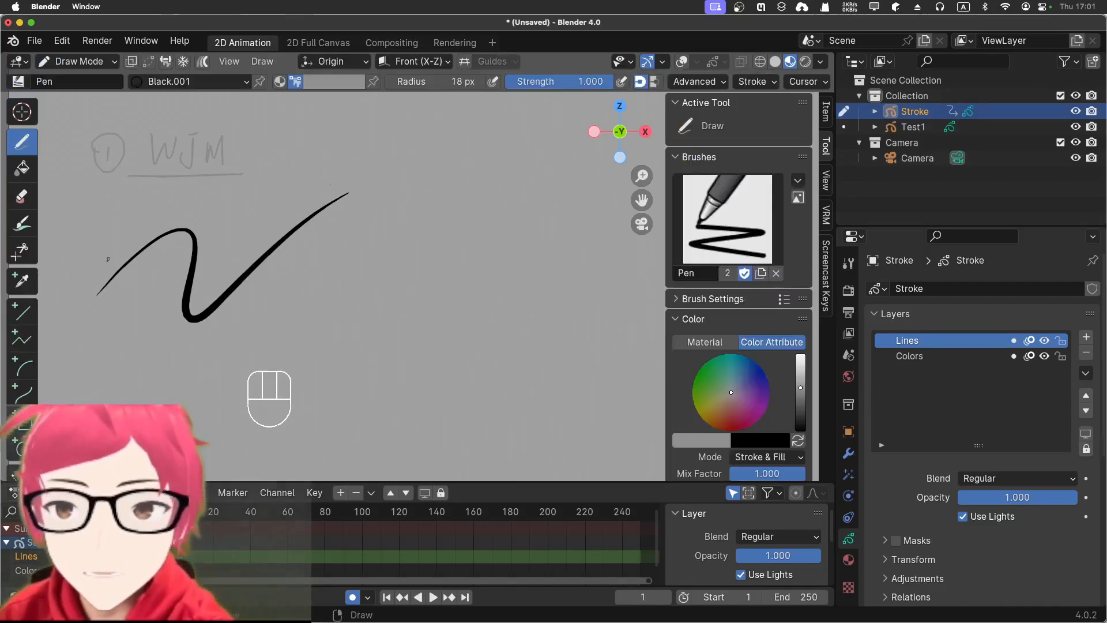
# - Draw a circled 2 over the start of the black stroke and return to Object Mode
pyautogui.moveTo(141, 252)
pyautogui.mouseDown()
pyautogui.moveTo(139, 285)
pyautogui.moveTo(142, 257)
pyautogui.mouseUp()
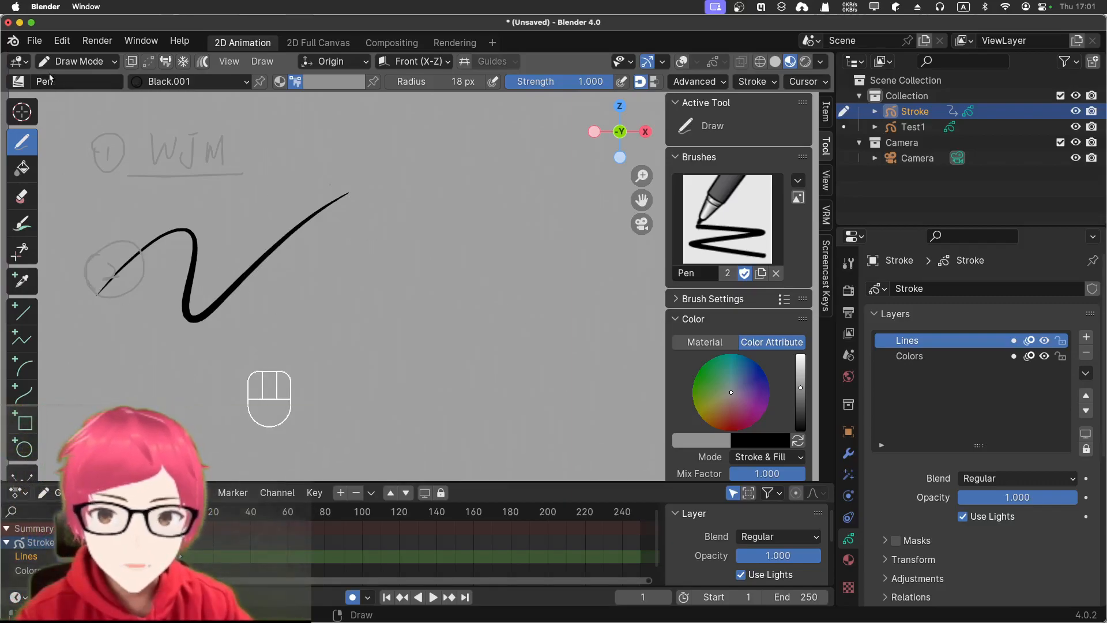
pyautogui.click(75, 61)
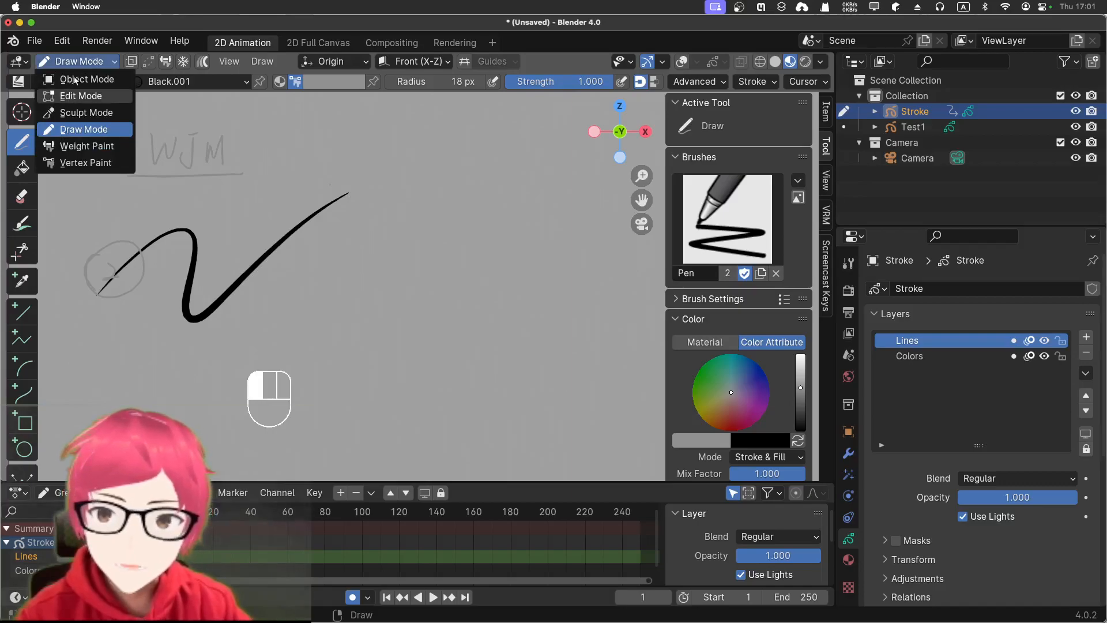
pyautogui.click(74, 80)
pyautogui.click(75, 61)
pyautogui.click(73, 79)
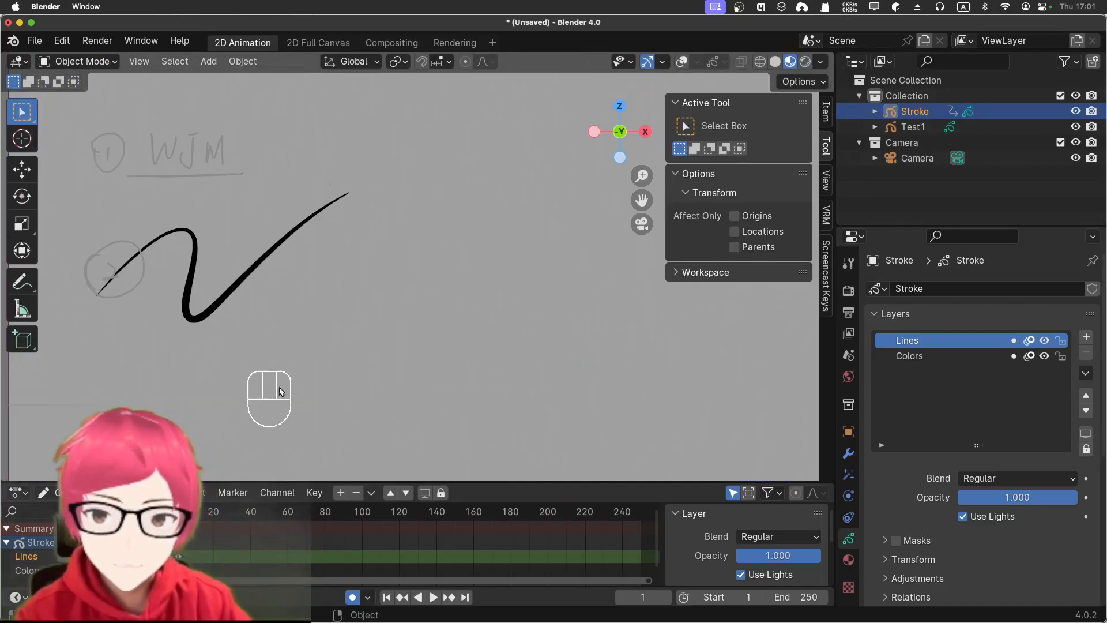
# - Add a Grease Pencil Monkey object to the scene
pyautogui.hotkey('shift', 'a')
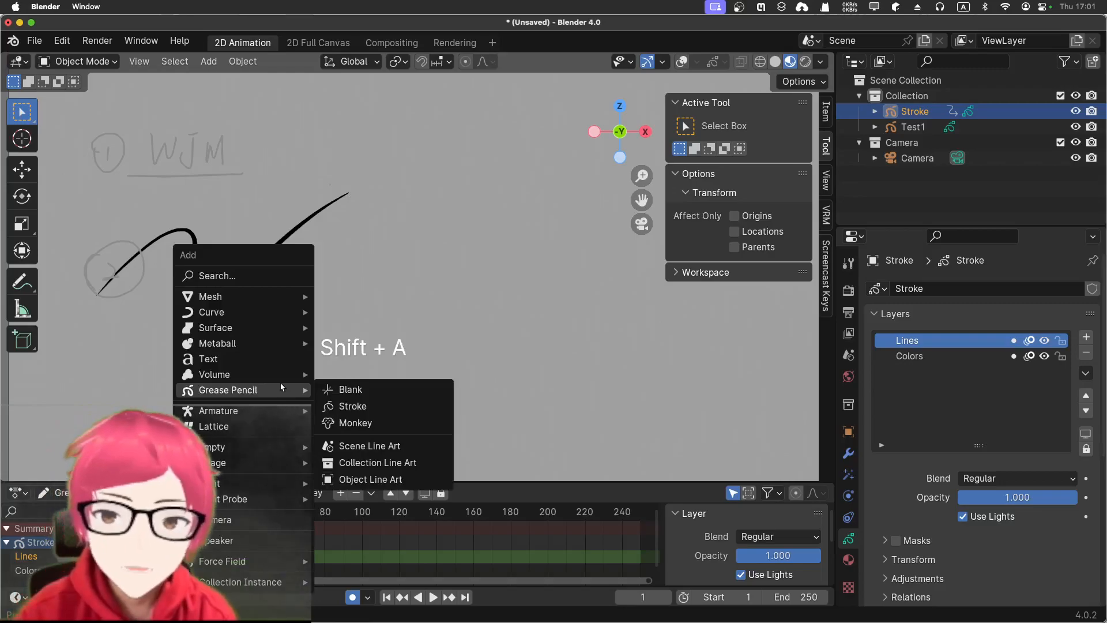
pyautogui.click(364, 387)
pyautogui.hotkey('shift', 'a')
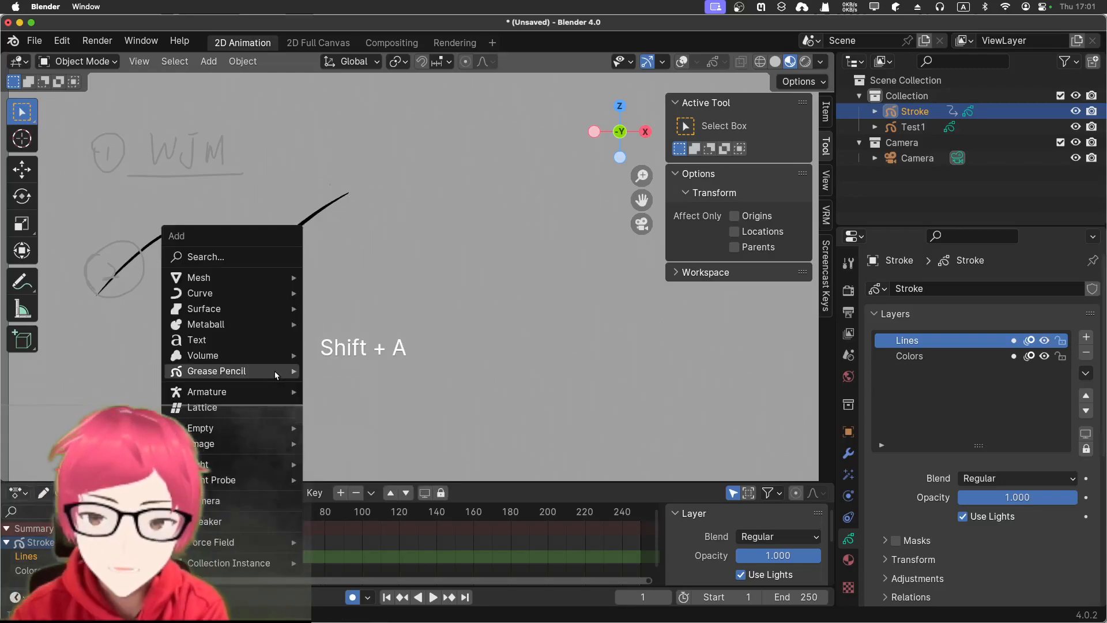
pyautogui.moveTo(272, 372)
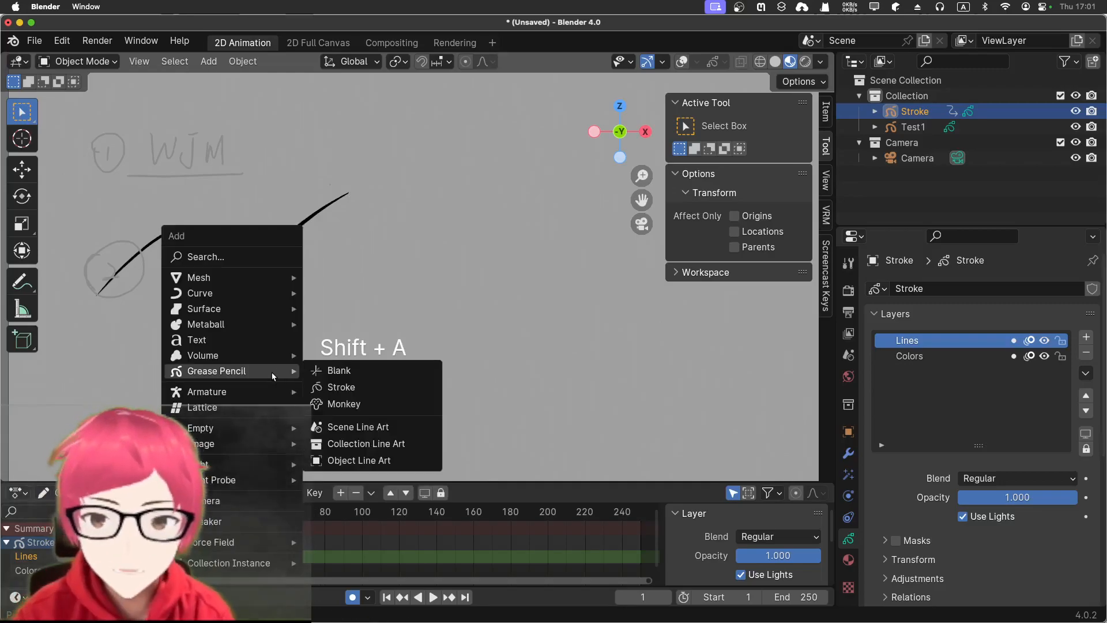
pyautogui.click(336, 405)
# - Rename the Stroke object as Test2
pyautogui.click(916, 111)
pyautogui.doubleClick(920, 112)
pyautogui.write('Test2')
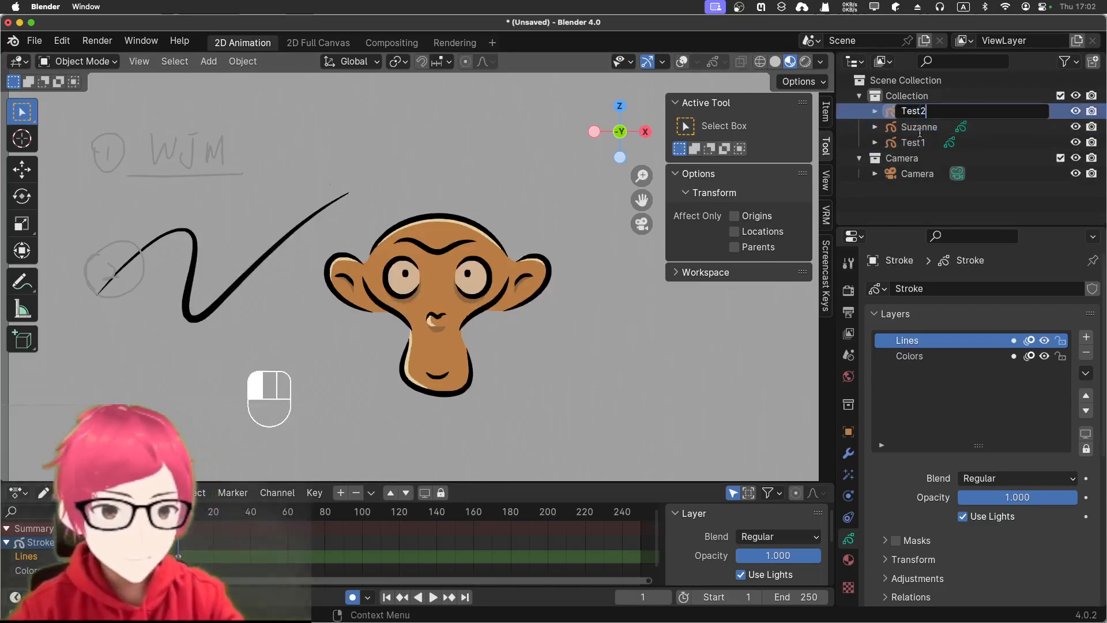
pyautogui.press('Return')
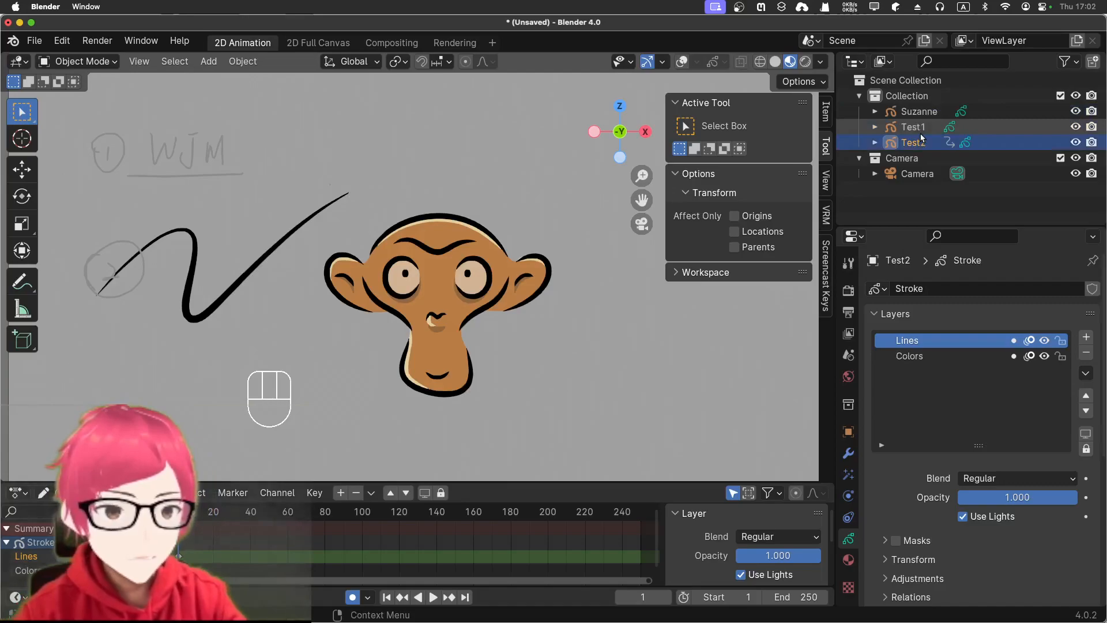
# - Rename the Suzanne monkey object as Test3
pyautogui.click(919, 111)
pyautogui.doubleClick(919, 111)
pyautogui.write('T')
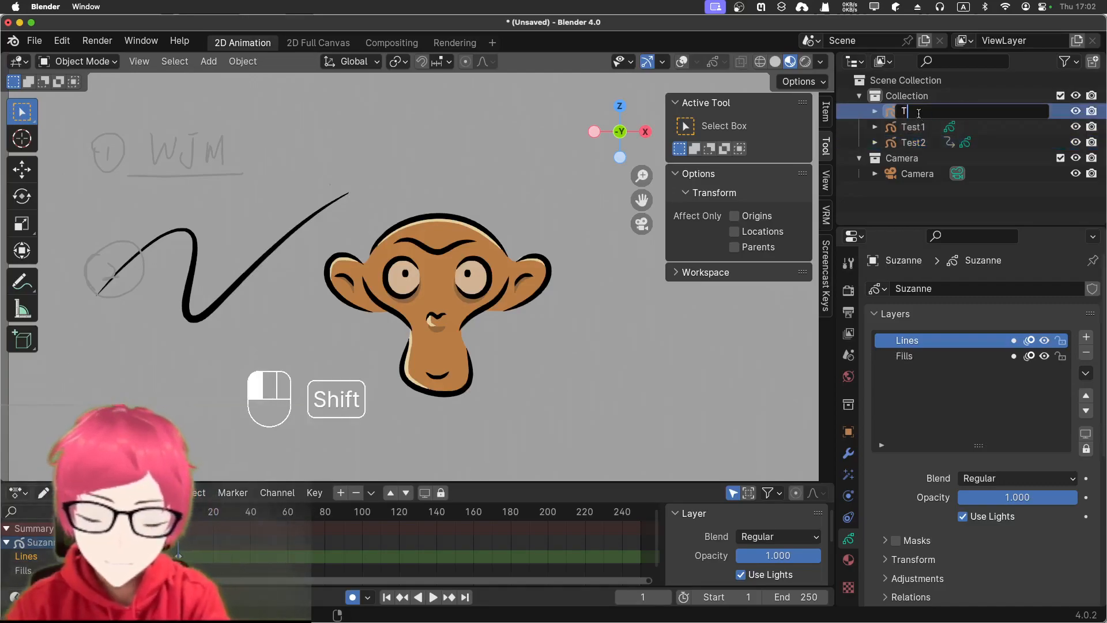
pyautogui.write('est3')
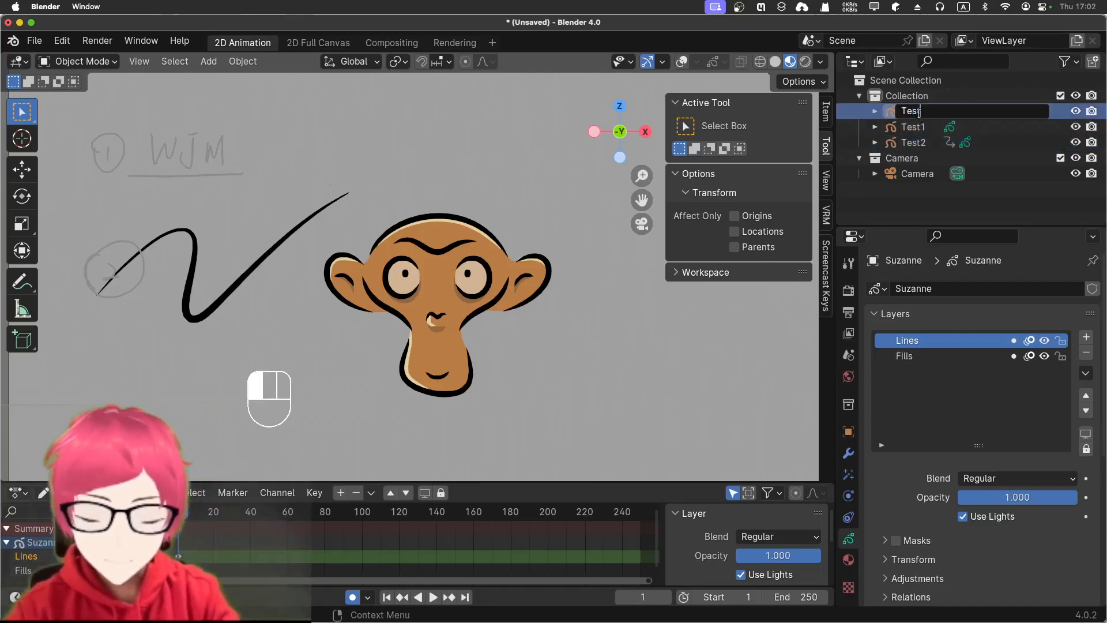
pyautogui.press('Return')
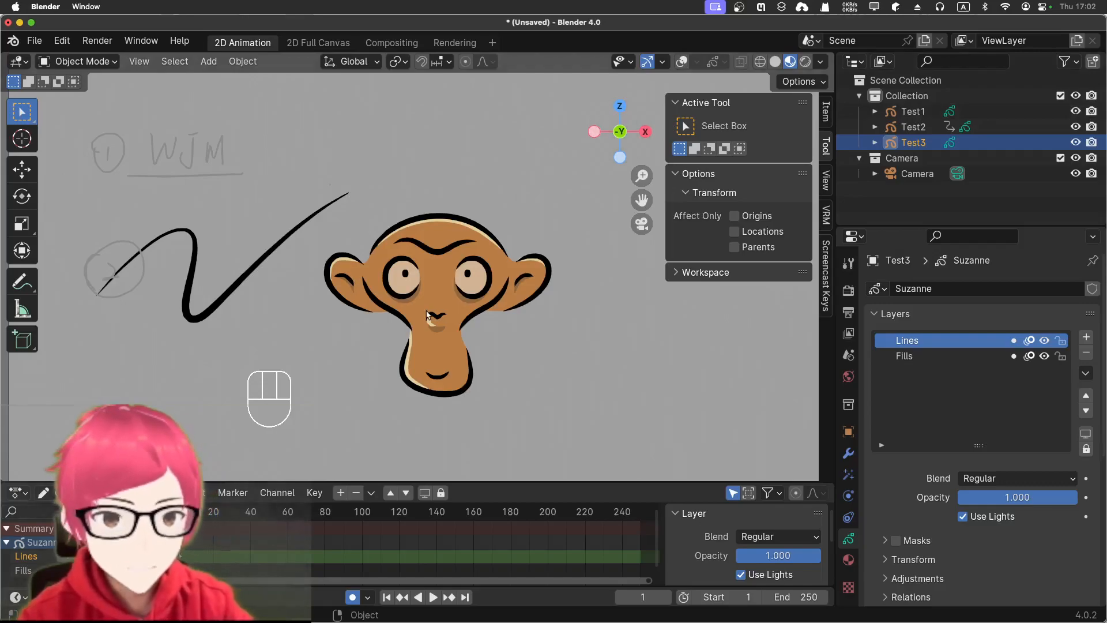
# - Move the Test3 monkey beneath the black stroke within the camera view and deselect it
pyautogui.press('g')
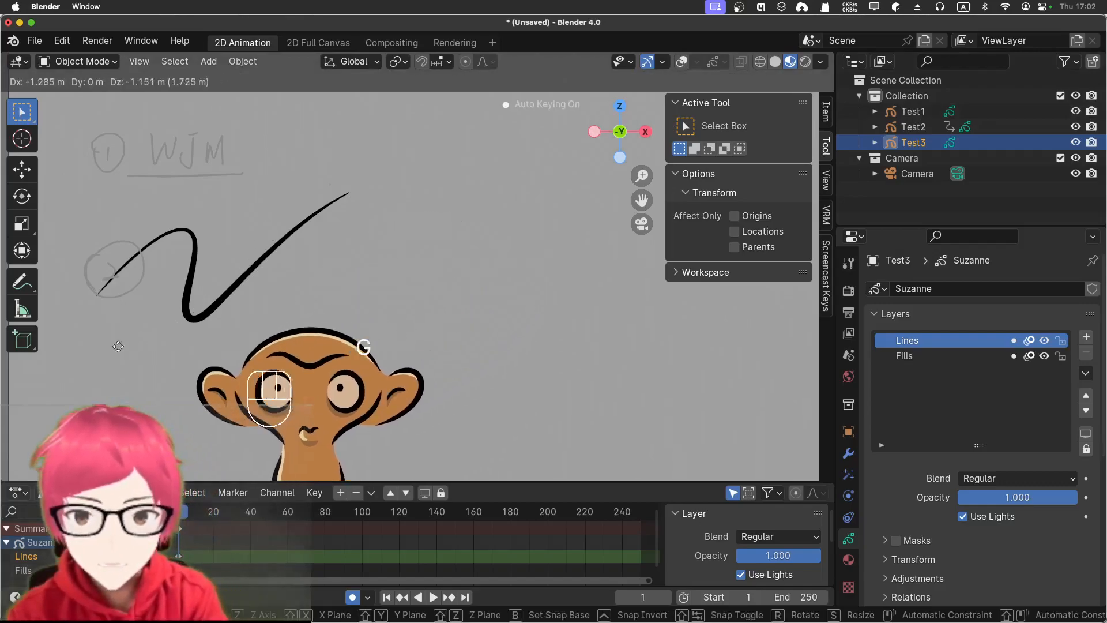
pyautogui.click(37, 365)
pyautogui.scroll(-4, 274, 334)
pyautogui.keyDown('shift'); pyautogui.moveTo(385, 319); pyautogui.dragTo(471, 281, button='middle'); pyautogui.keyUp('shift')
pyautogui.scroll(4, 471, 281)
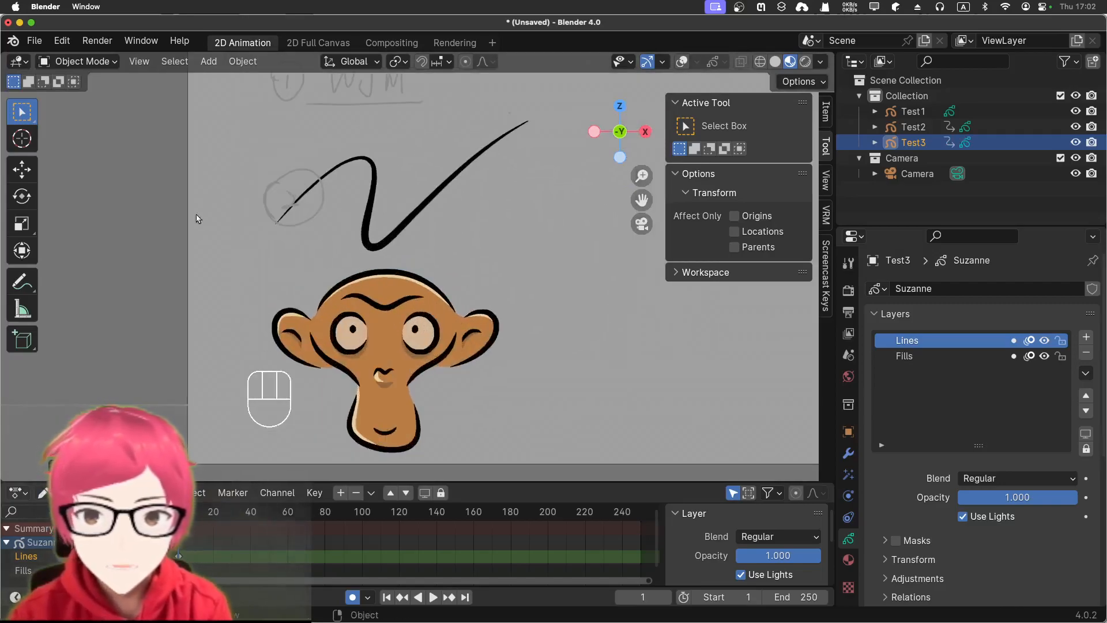
pyautogui.click(255, 326)
# - Switch the monkey object to Draw Mode and draw a circled 3 above its left ear
pyautogui.hotkey('ctrl', 'Tab')
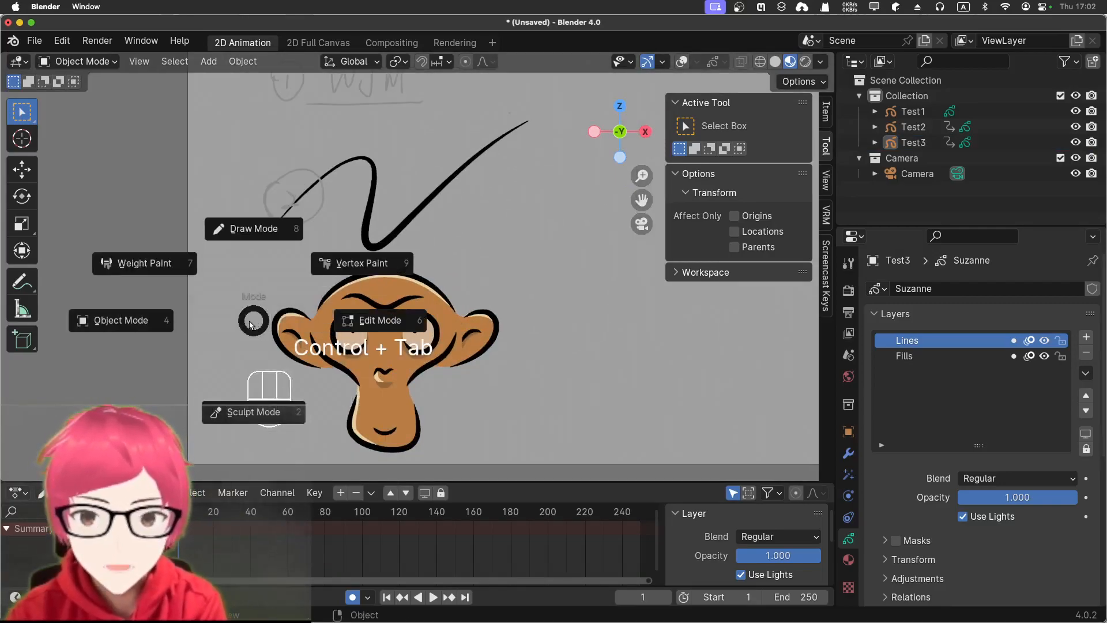
pyautogui.click(248, 229)
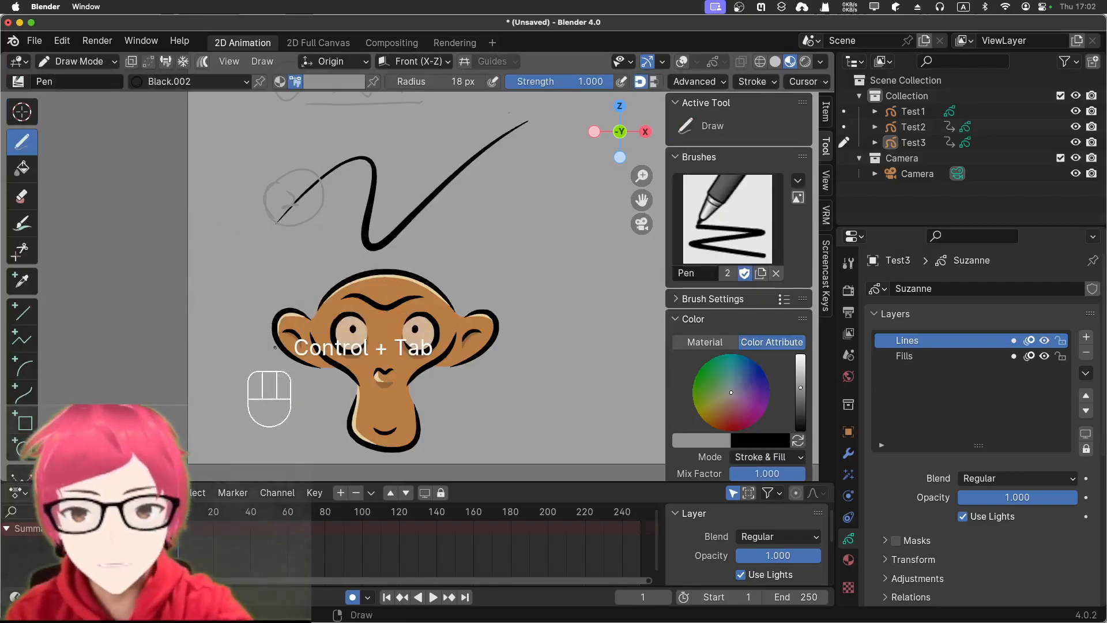
pyautogui.moveTo(296, 282); pyautogui.dragTo(283, 306)
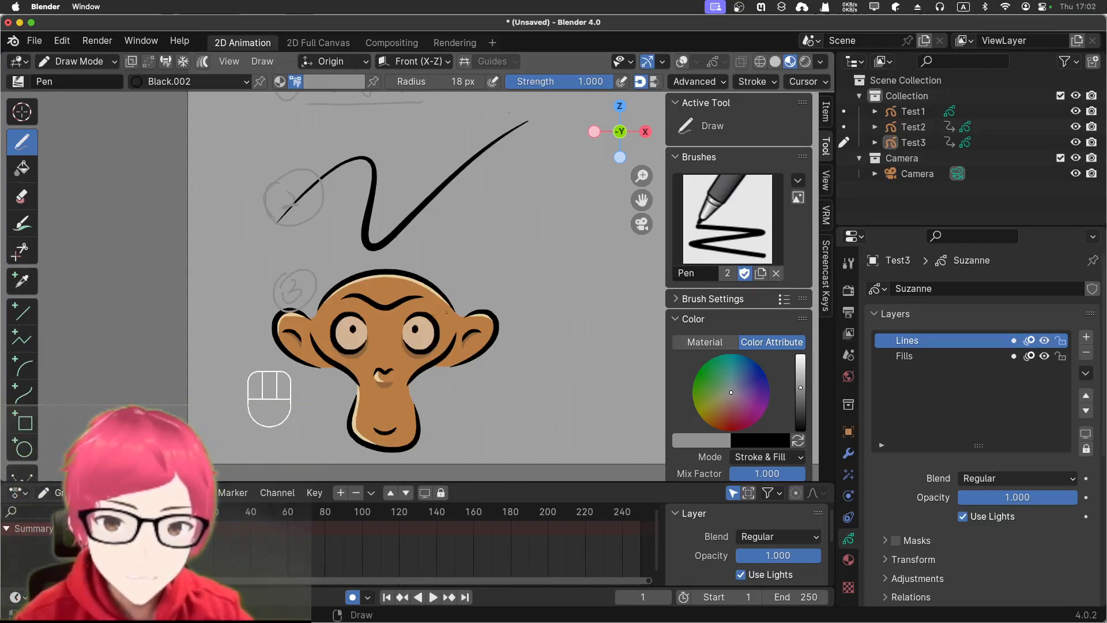
# - Undo and restore the circle around the 3 in an angled view, and return to the camera view
pyautogui.moveTo(214, 294)
pyautogui.mouseDown(button='middle')
pyautogui.moveTo(311, 336)
pyautogui.moveTo(202, 286)
pyautogui.mouseUp(button='middle')
pyautogui.press('super+z')
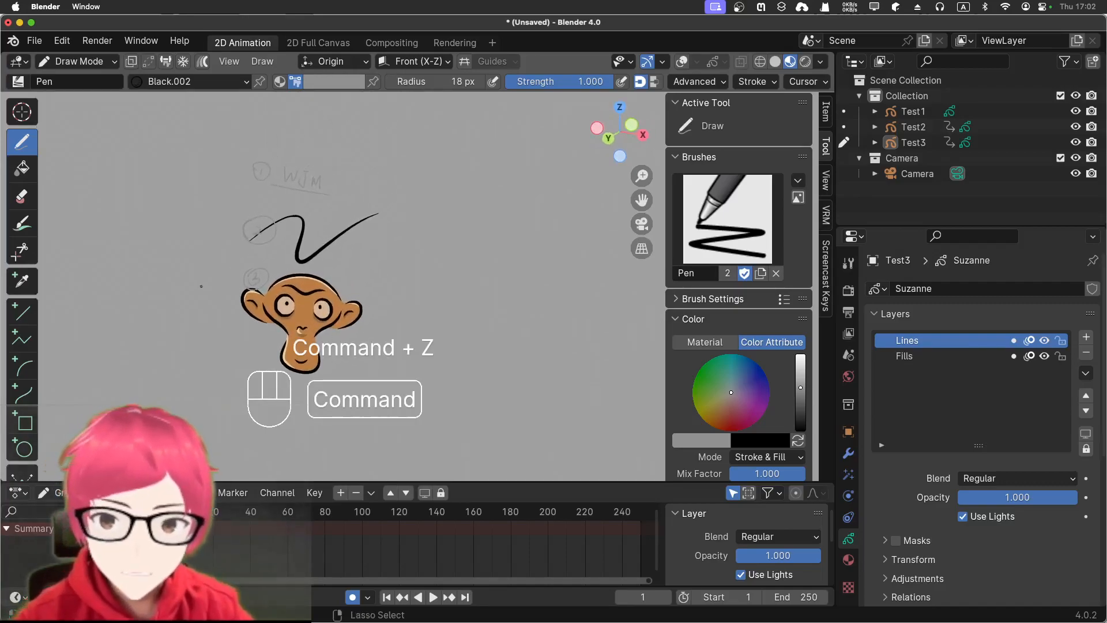
pyautogui.press('super+z')
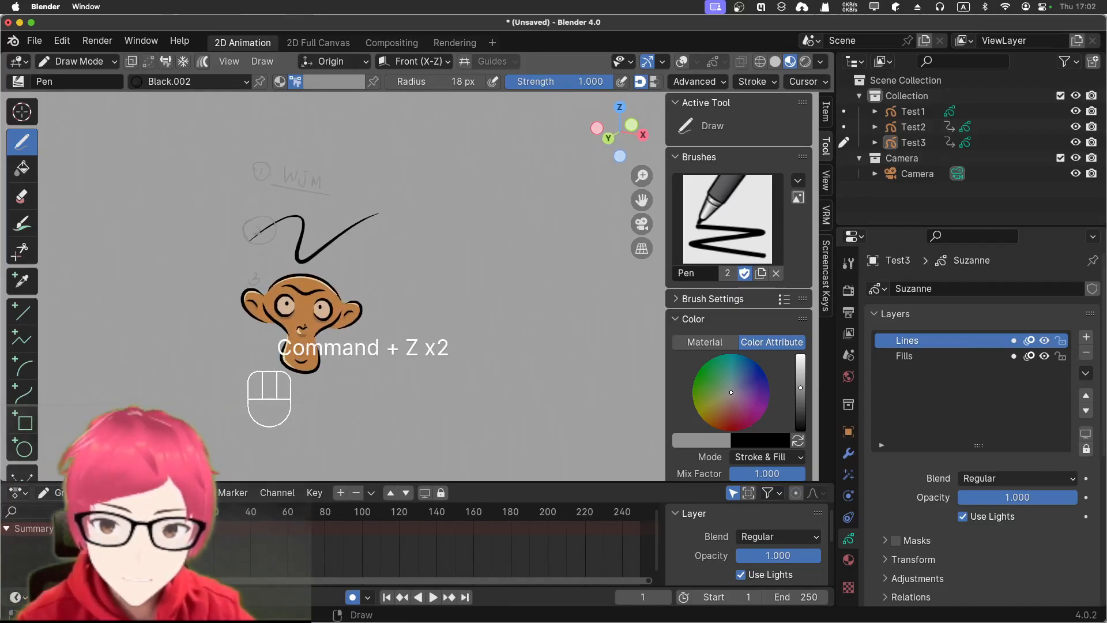
pyautogui.press('super+shift+z')
pyautogui.press('KP_0')
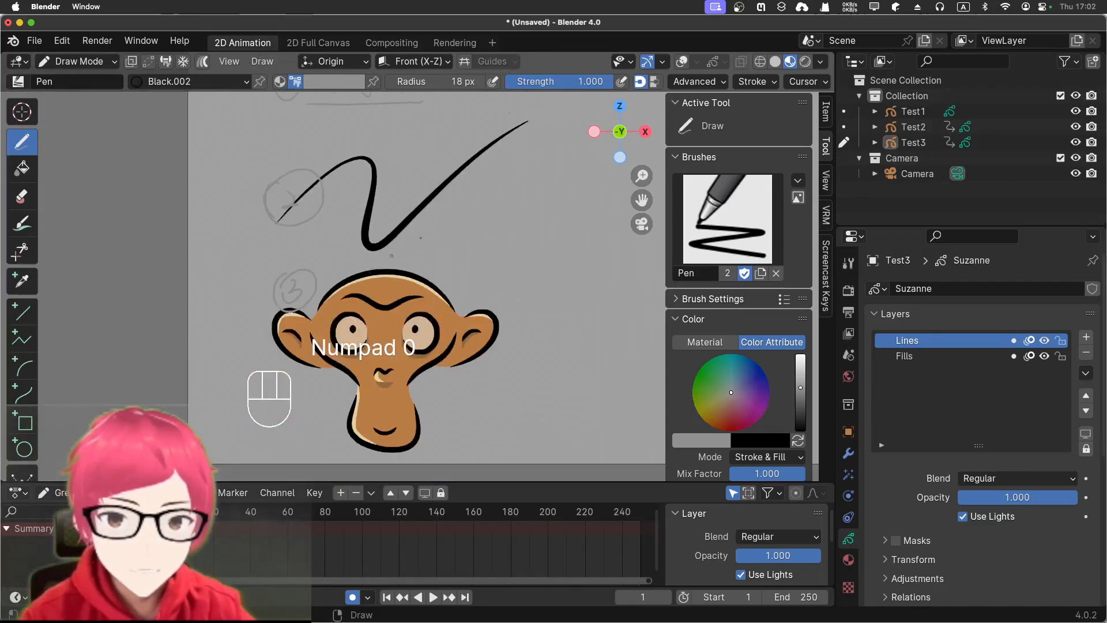
# - Select Test3 and hide and show its Lines layer to examine what it contains
pyautogui.moveTo(408, 243)
pyautogui.keyDown('shift'); pyautogui.mouseDown(button='middle')
pyautogui.moveTo(349, 341)
pyautogui.moveTo(365, 309)
pyautogui.mouseUp(button='middle'); pyautogui.keyUp('shift')
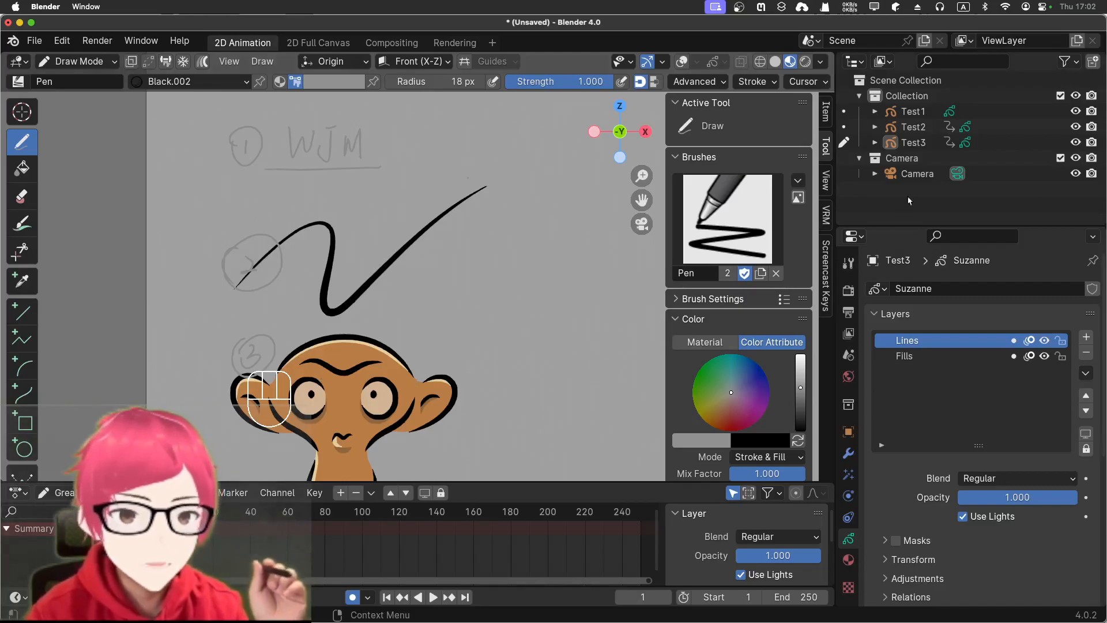
pyautogui.click(912, 142)
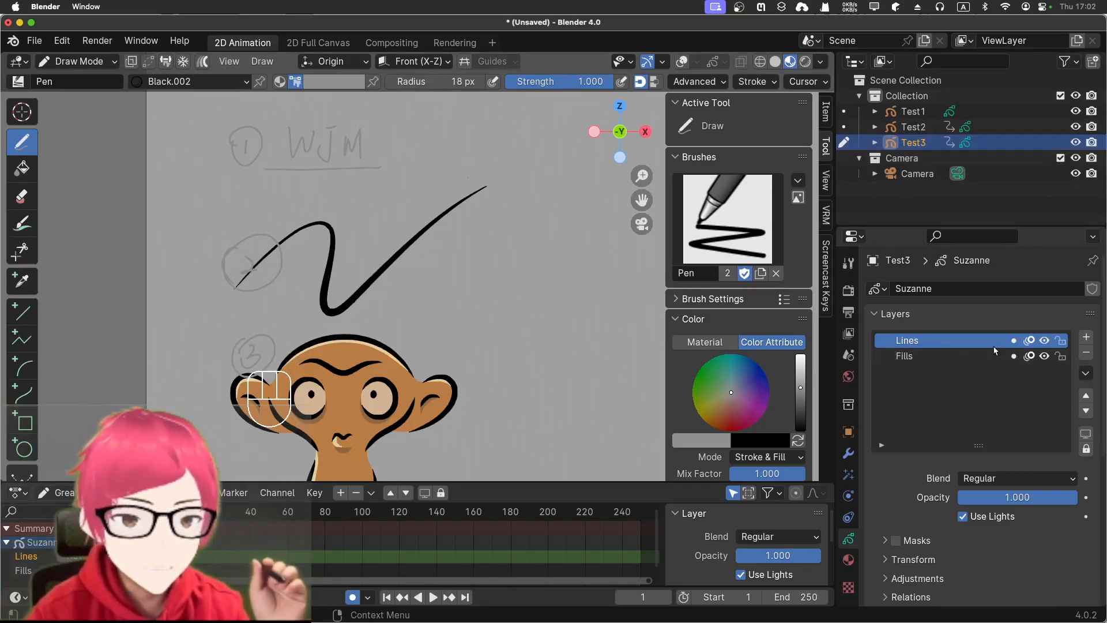
pyautogui.click(1044, 340)
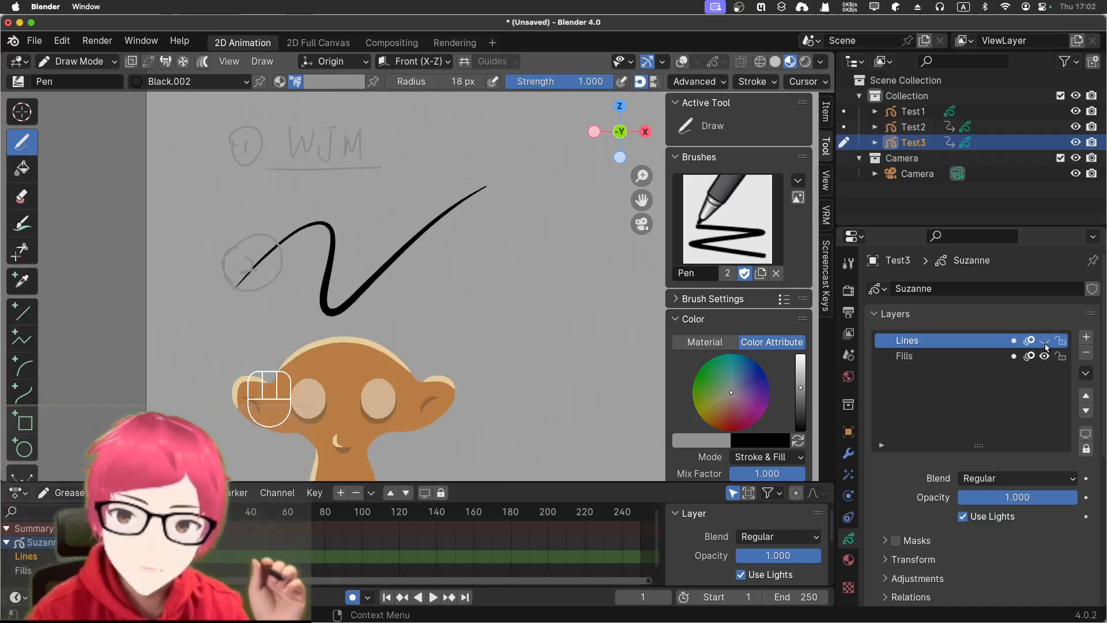
pyautogui.click(1044, 340)
pyautogui.click(1044, 341)
pyautogui.click(1045, 340)
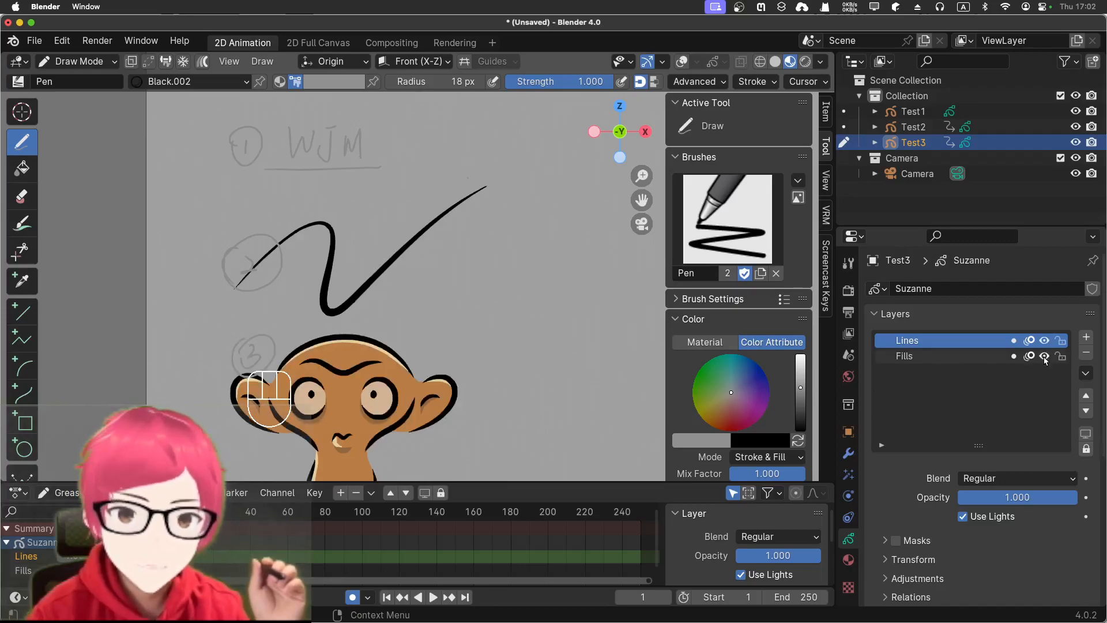
# - Hide and show Test3's Fills layer to compare the monkey with and without its fills
pyautogui.click(1044, 356)
pyautogui.click(1044, 356)
pyautogui.click(1044, 357)
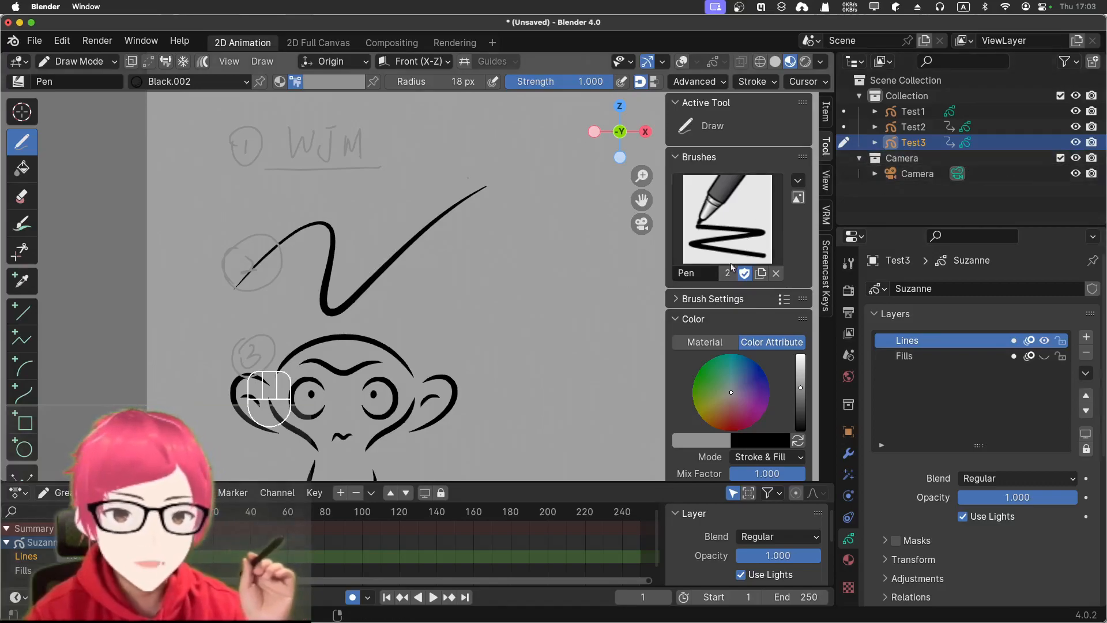
pyautogui.click(1044, 356)
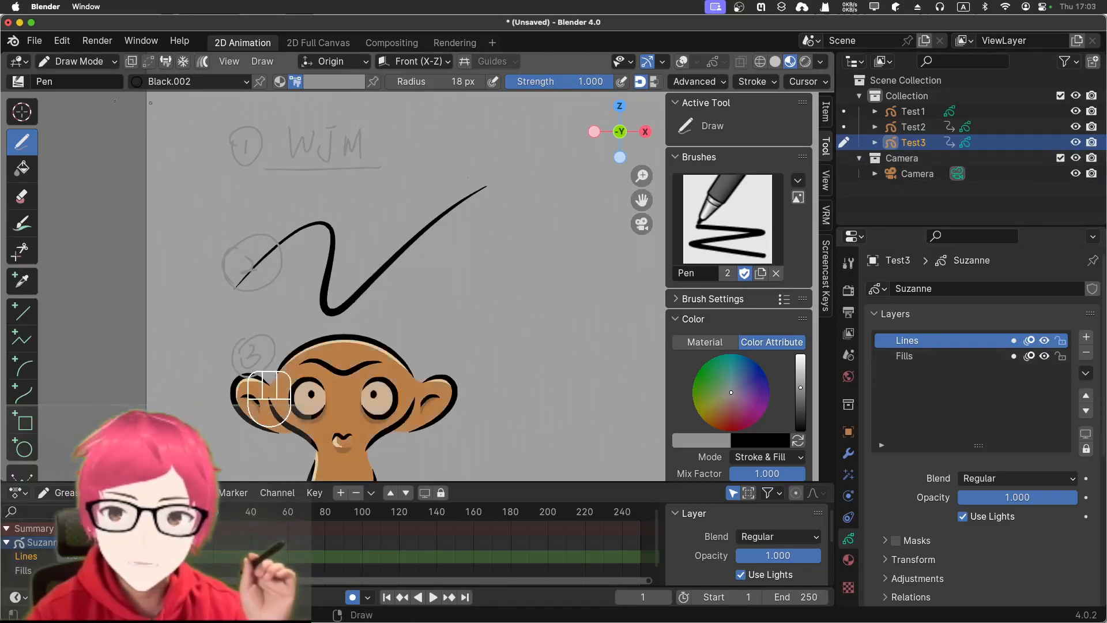
# - Switch Test3 back to Object Mode and view the material slots of Test2
pyautogui.hotkey('ctrl', 'Tab')
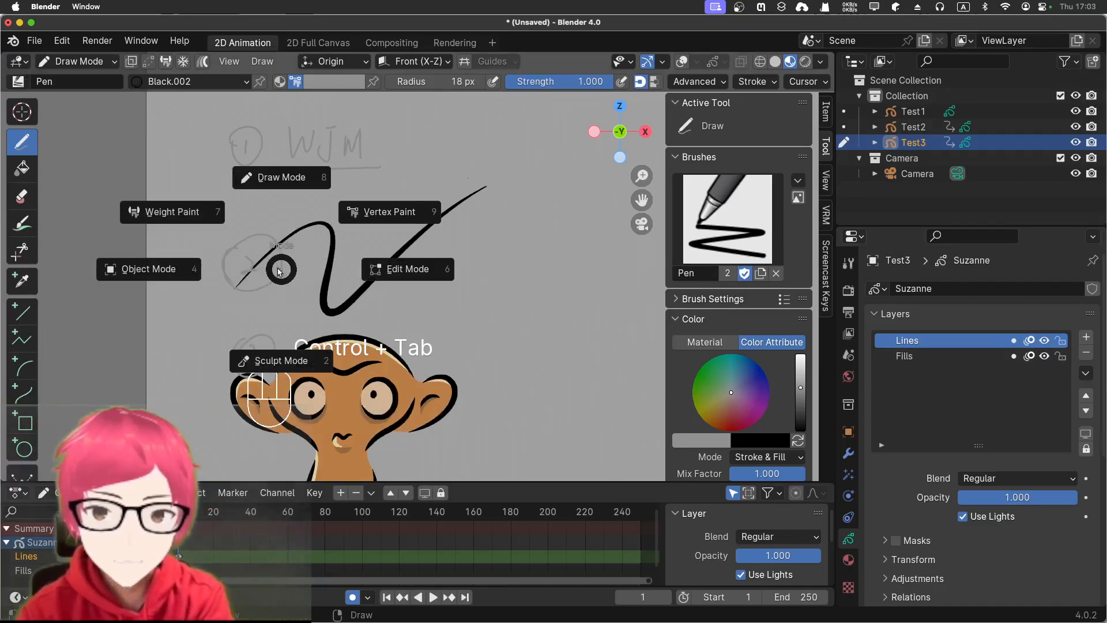
pyautogui.click(148, 269)
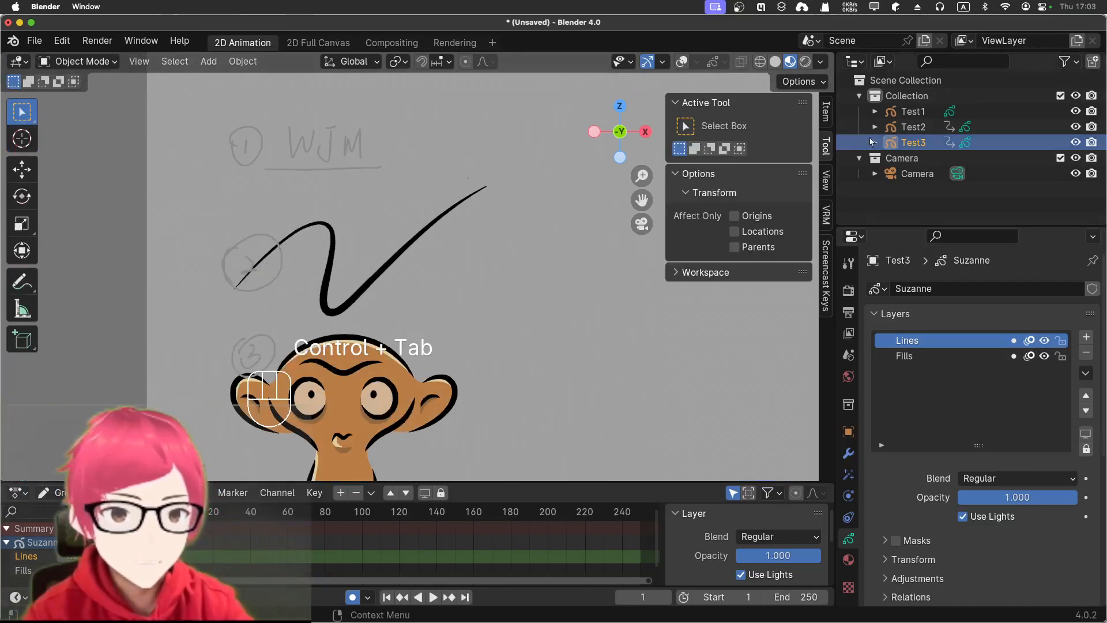
pyautogui.click(899, 132)
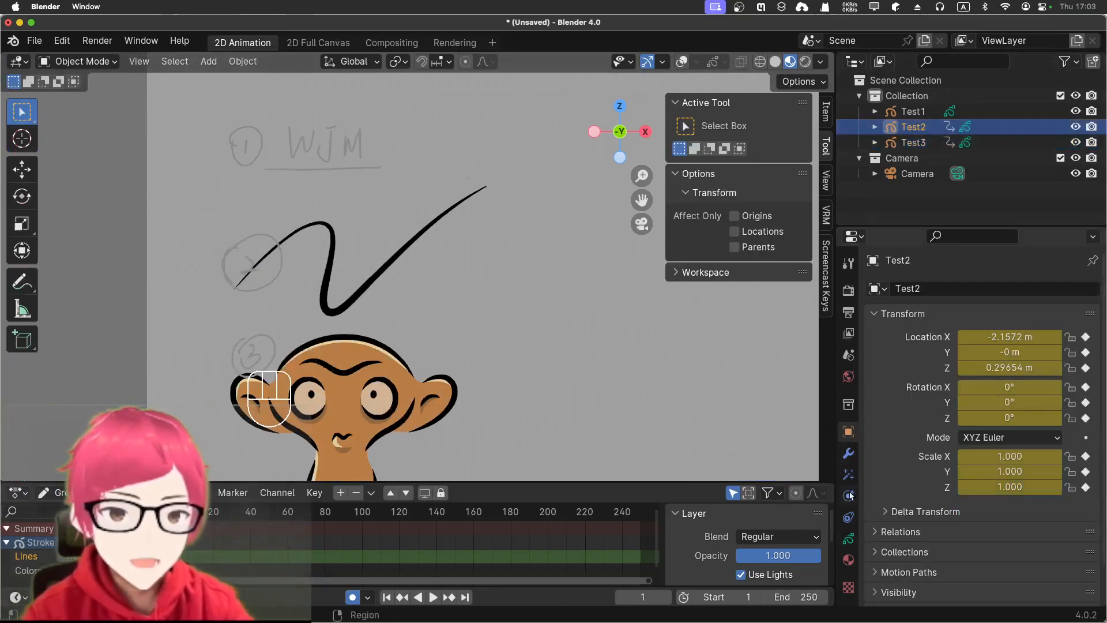
pyautogui.click(848, 559)
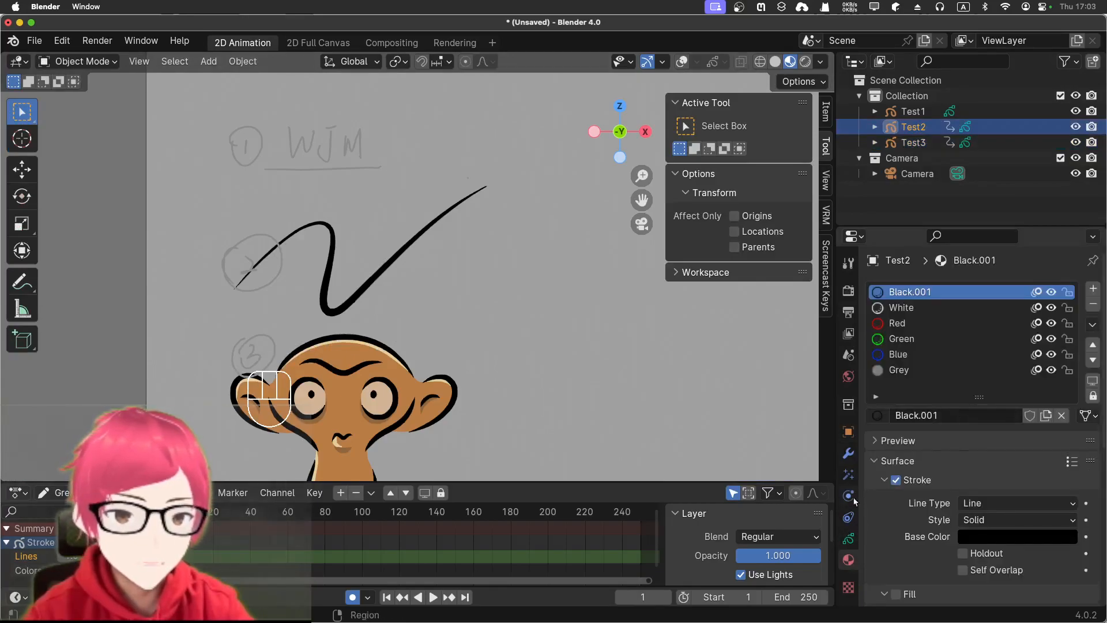
# - Examine Test2's layers by hiding and showing Lines and Colors, and make Colors the active layer
pyautogui.click(847, 537)
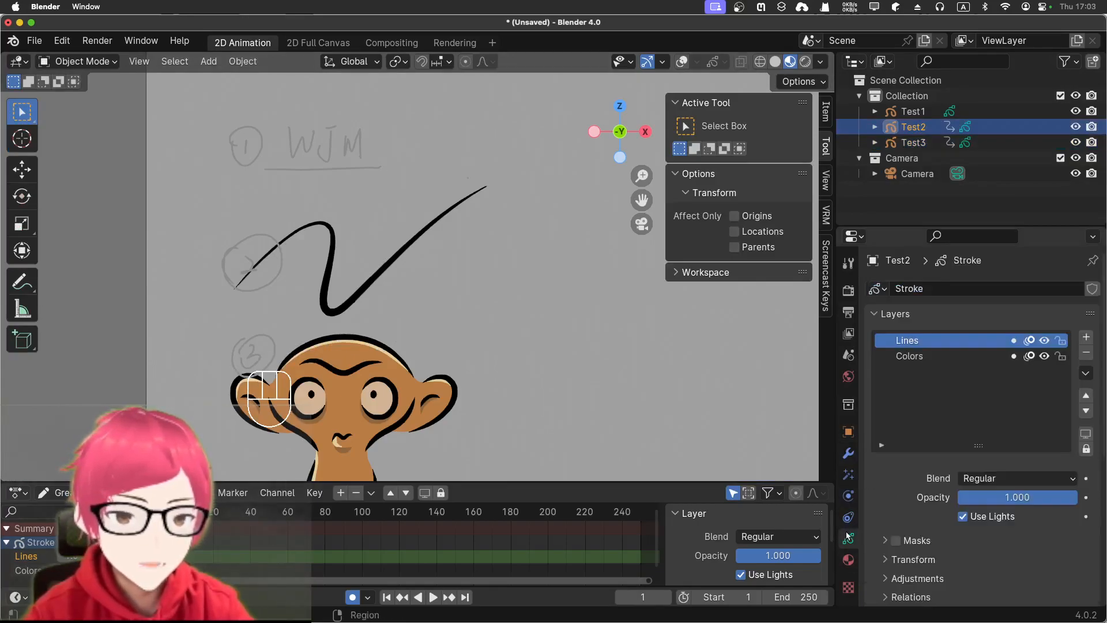
pyautogui.click(1044, 341)
pyautogui.click(1045, 341)
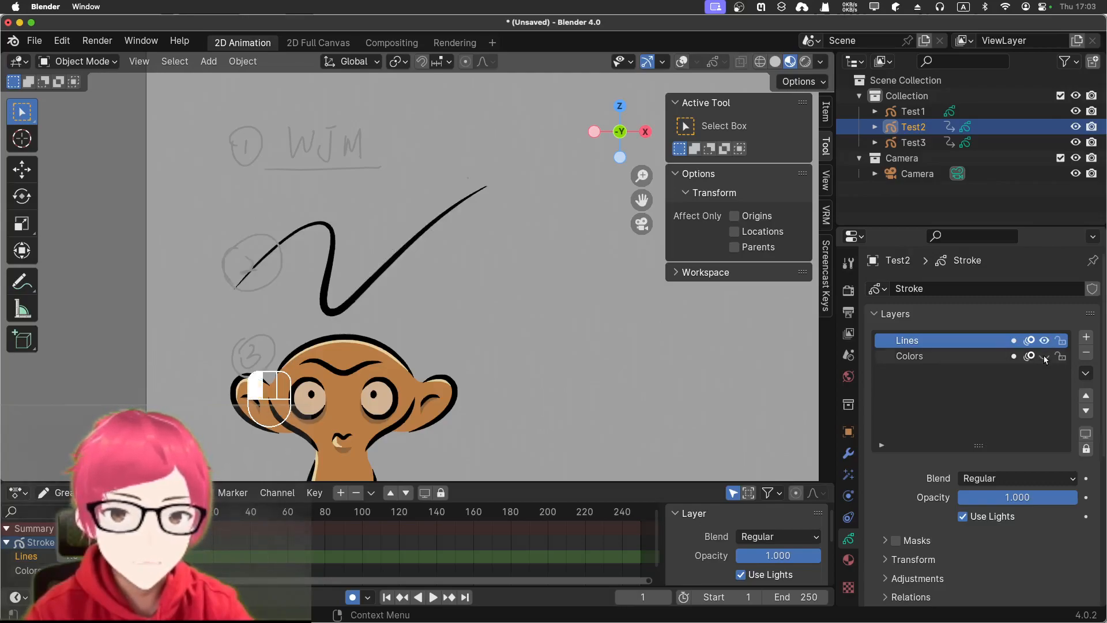
pyautogui.click(970, 358)
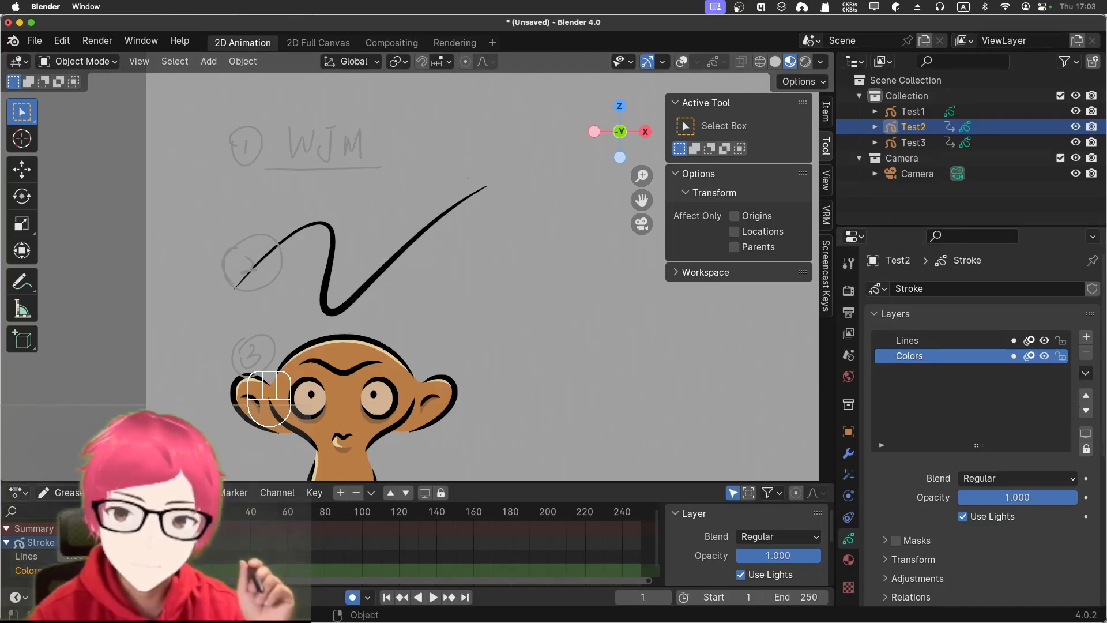
# - Select the handwritten Test1 object and hide and show its GP_Layer
pyautogui.click(280, 150)
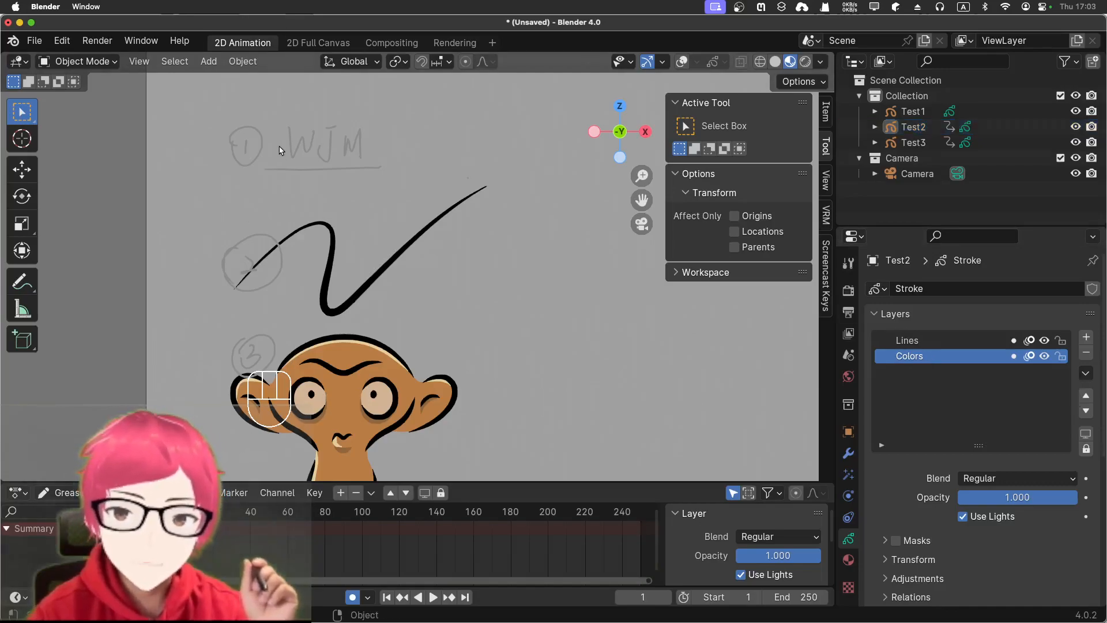
pyautogui.click(247, 151)
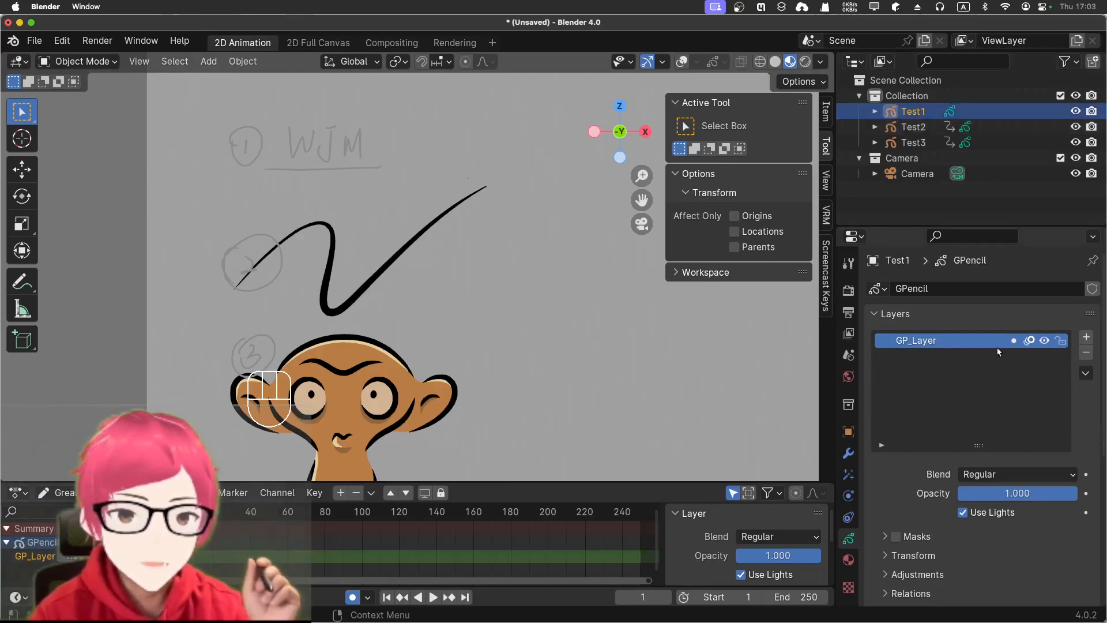
pyautogui.click(1046, 342)
pyautogui.click(1046, 342)
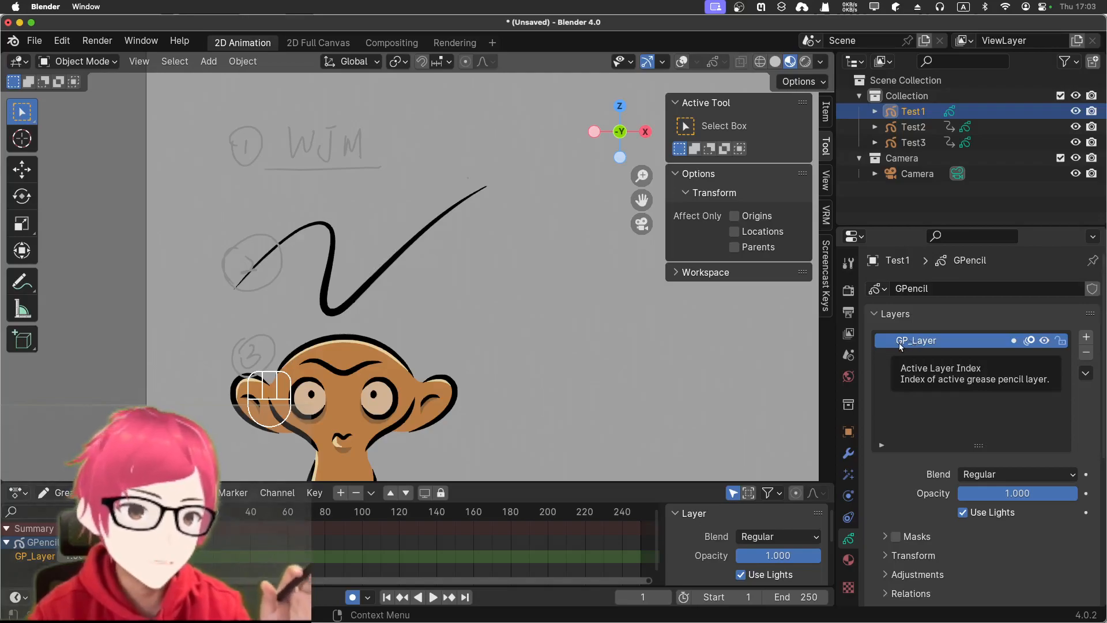
# - View Test1's material slots and hide and show its Black material
pyautogui.click(846, 562)
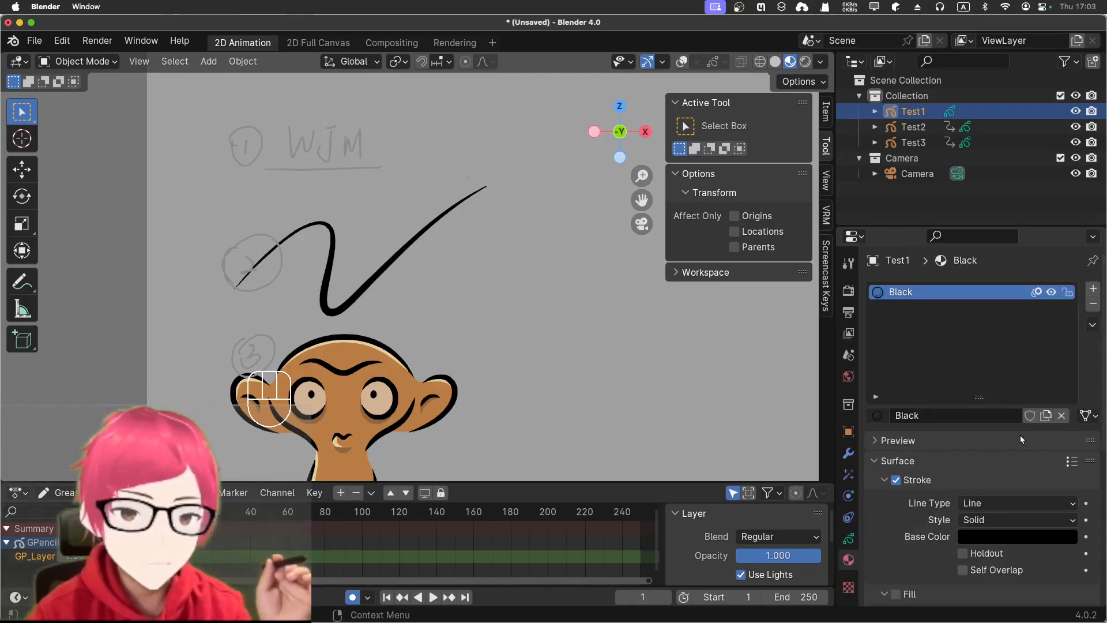
pyautogui.click(1050, 293)
pyautogui.click(1051, 293)
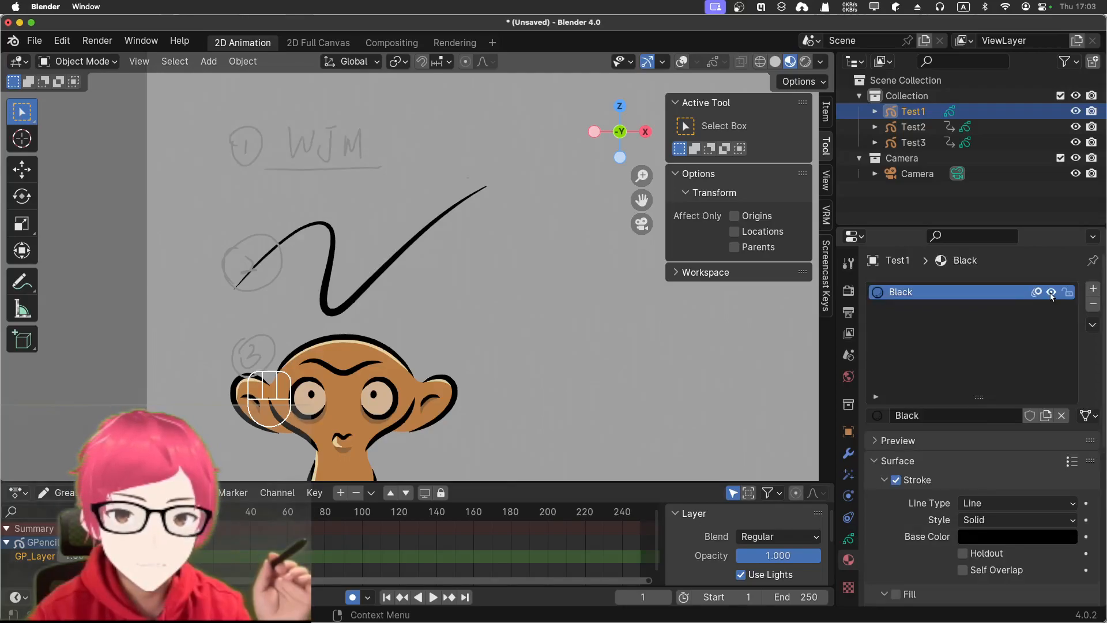
# - Select the Test2 stroke and hide and show its Black.001 material
pyautogui.click(328, 312)
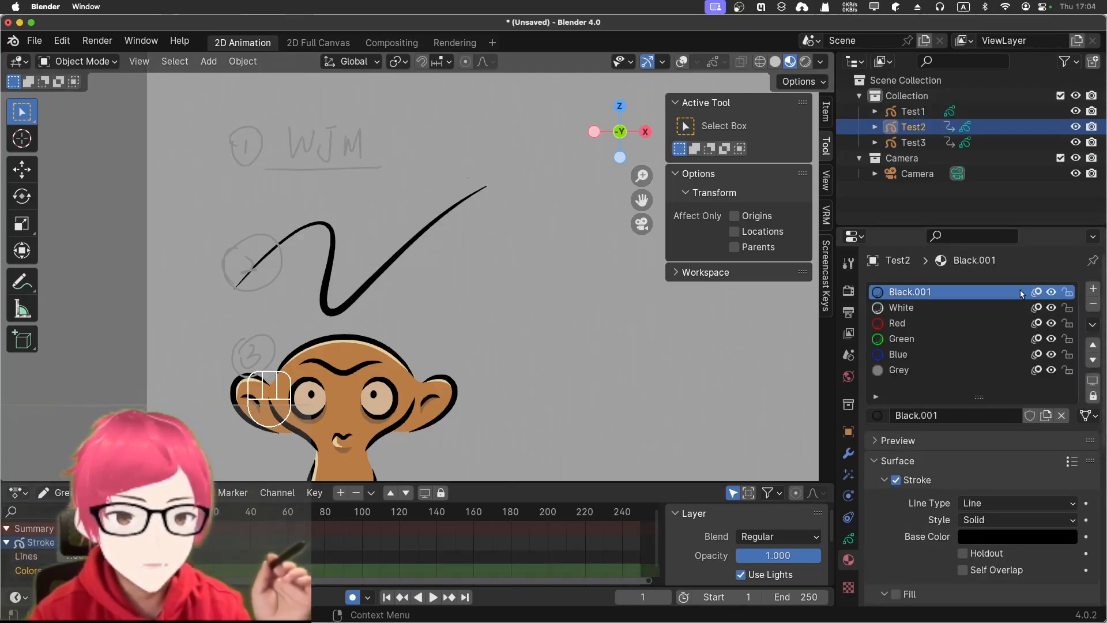
pyautogui.click(1051, 293)
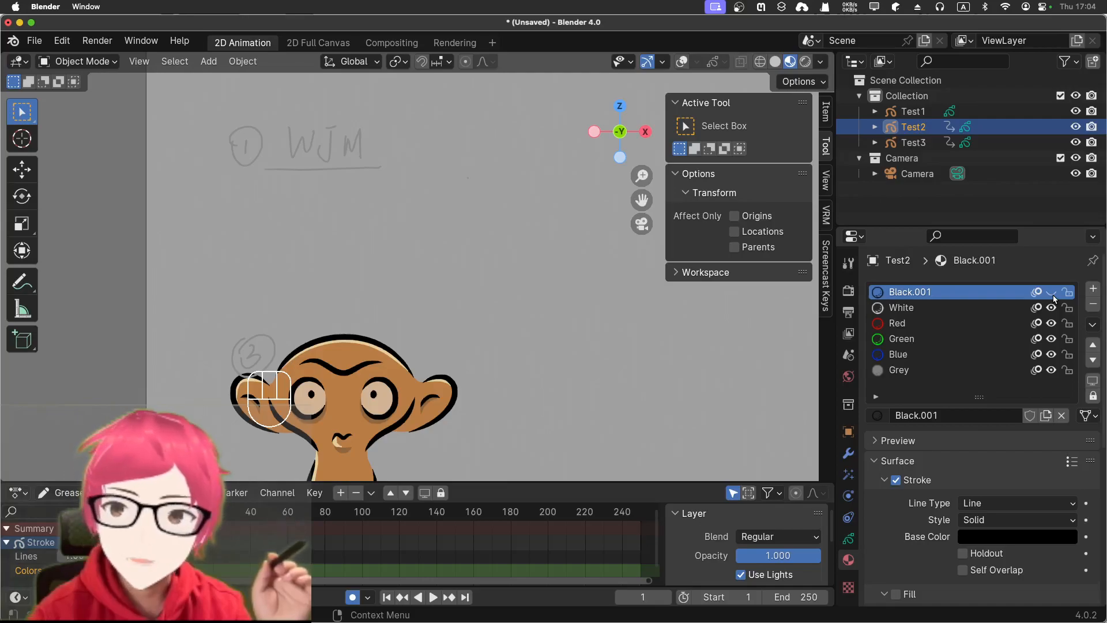
pyautogui.click(1052, 294)
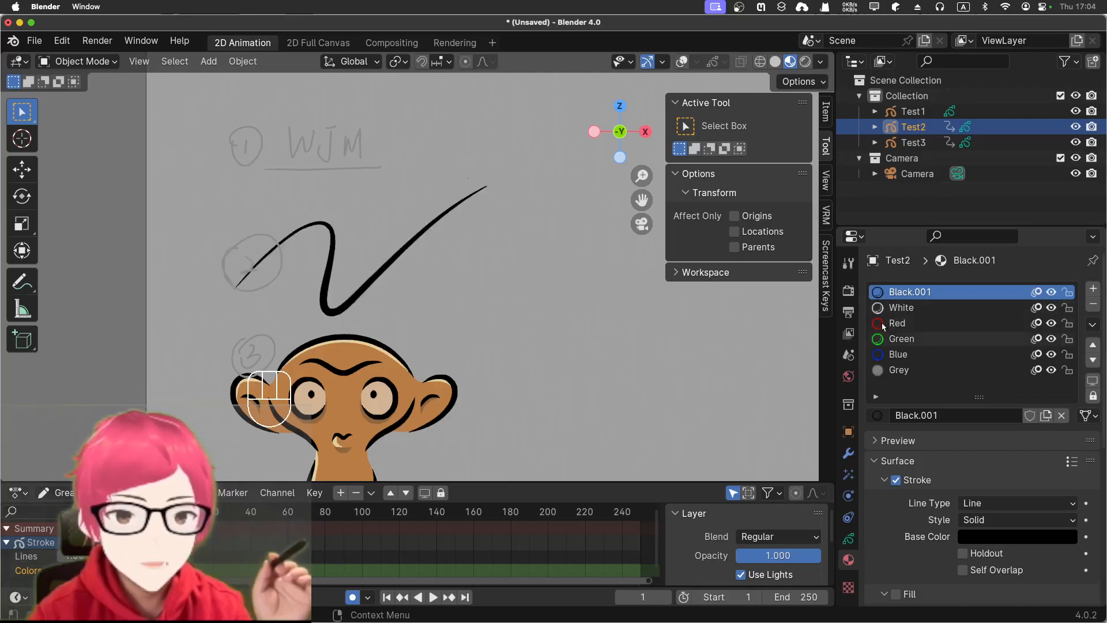
# - Replace the material in Test2's first slot with Green, and swap that for Red
pyautogui.click(883, 413)
pyautogui.click(898, 525)
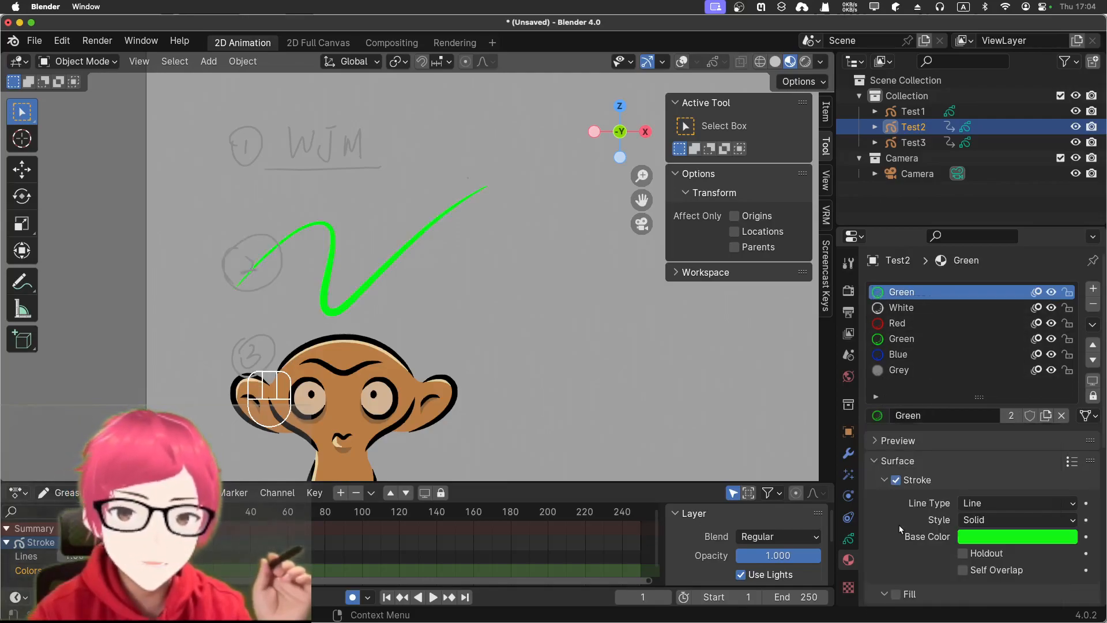
pyautogui.click(883, 415)
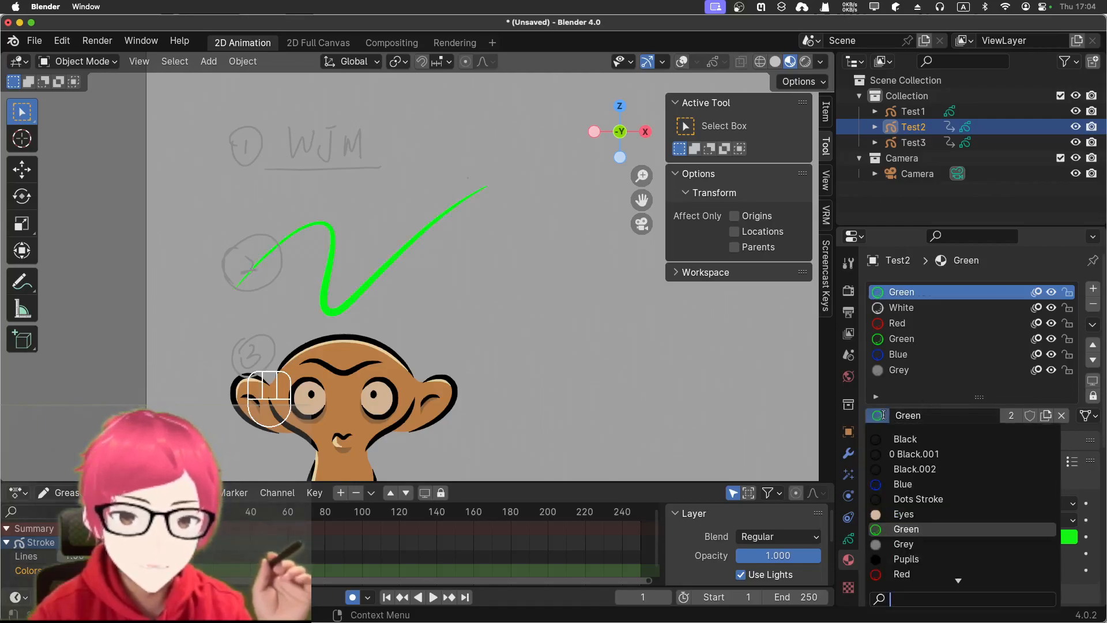
pyautogui.click(934, 569)
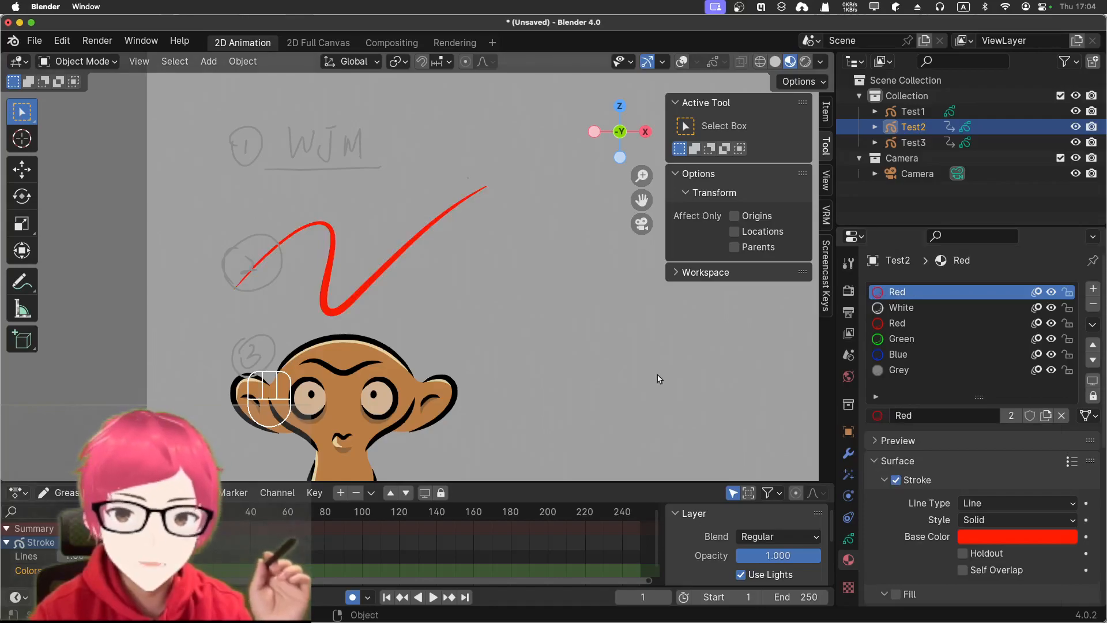
# - Select the Test3 monkey and replace the Black.002 material in its first slot with Green
pyautogui.click(327, 372)
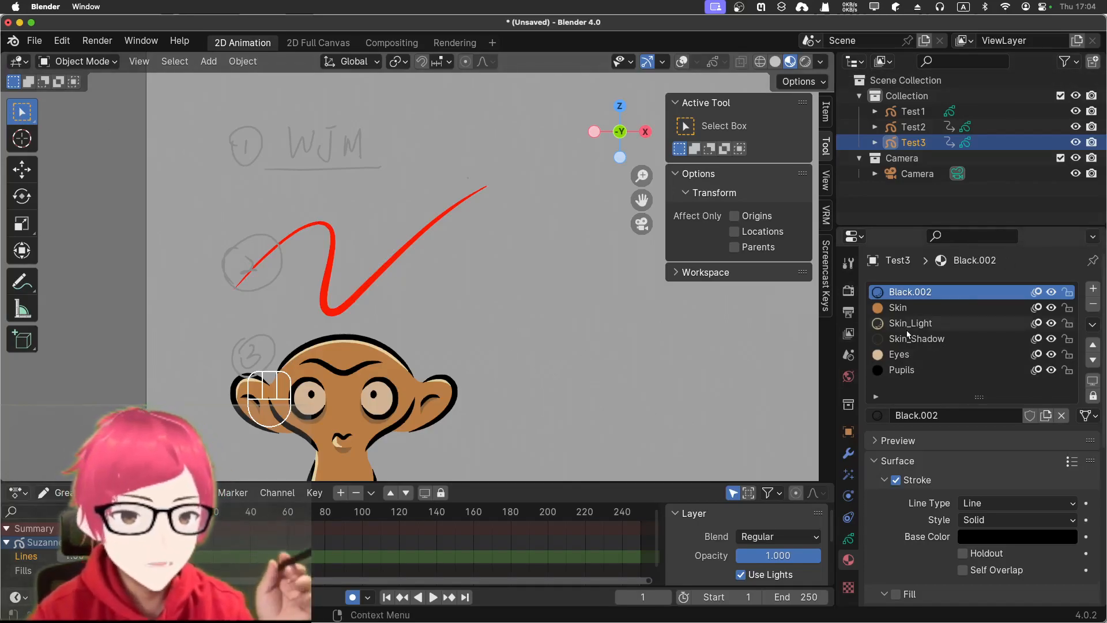
pyautogui.click(881, 418)
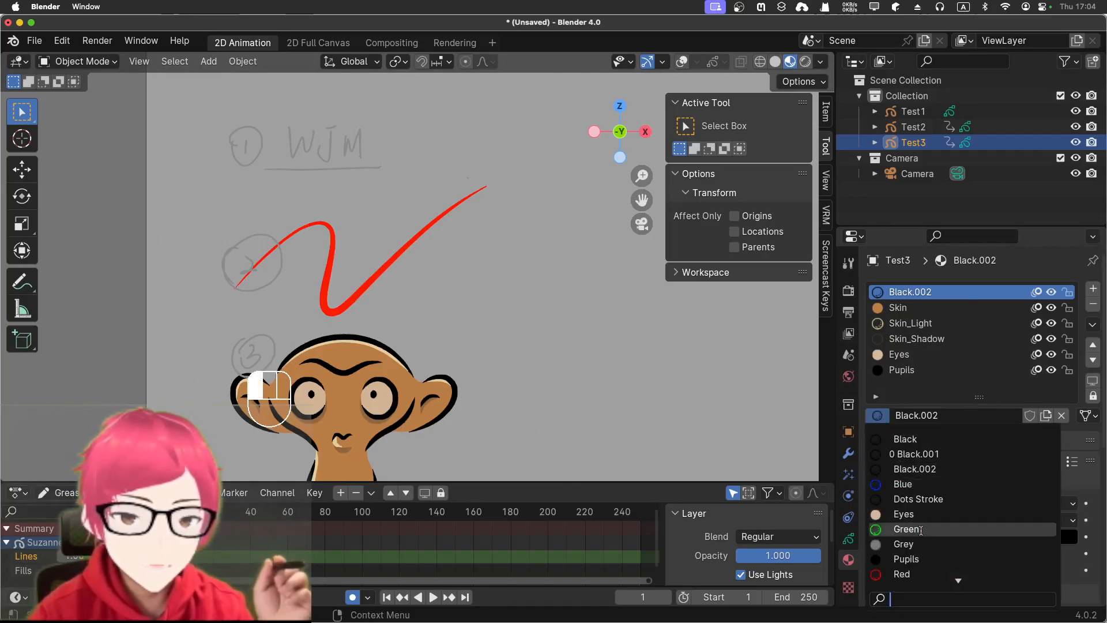
pyautogui.click(922, 531)
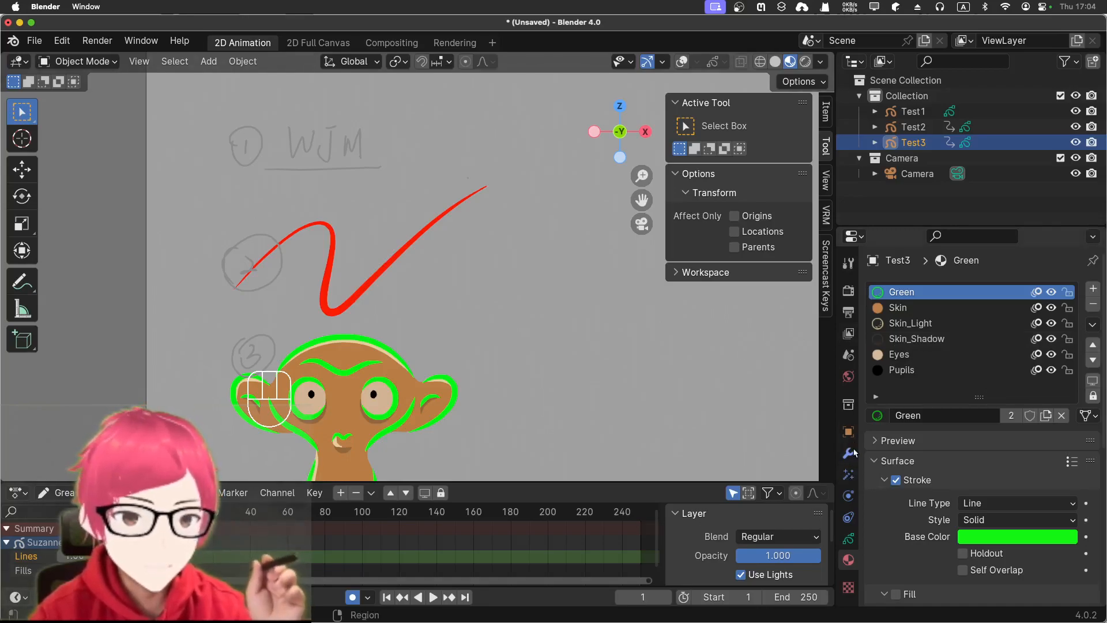
# - Expand Test3's Suzanne data in the outliner and make its Fills and Lines layers active in turn
pyautogui.click(876, 143)
pyautogui.click(890, 174)
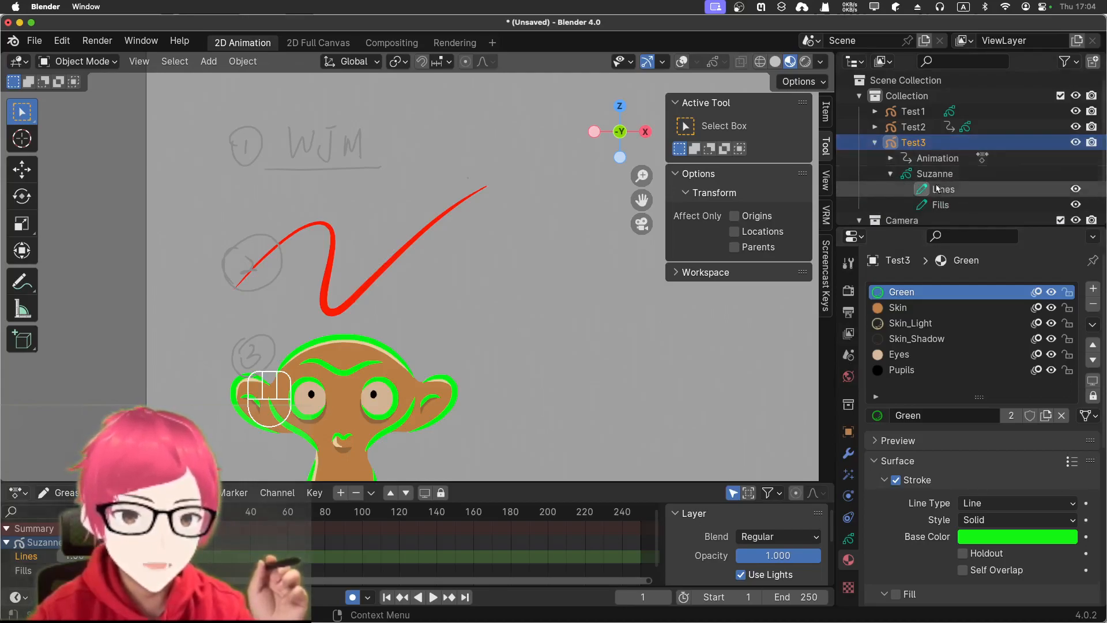
pyautogui.click(943, 189)
pyautogui.click(946, 206)
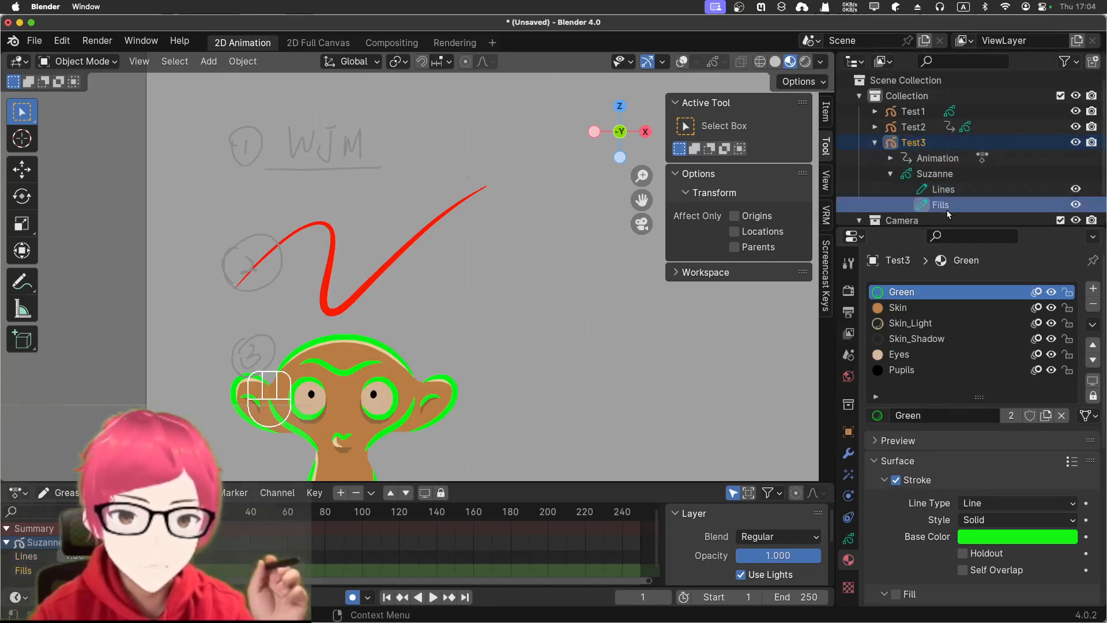
pyautogui.click(944, 189)
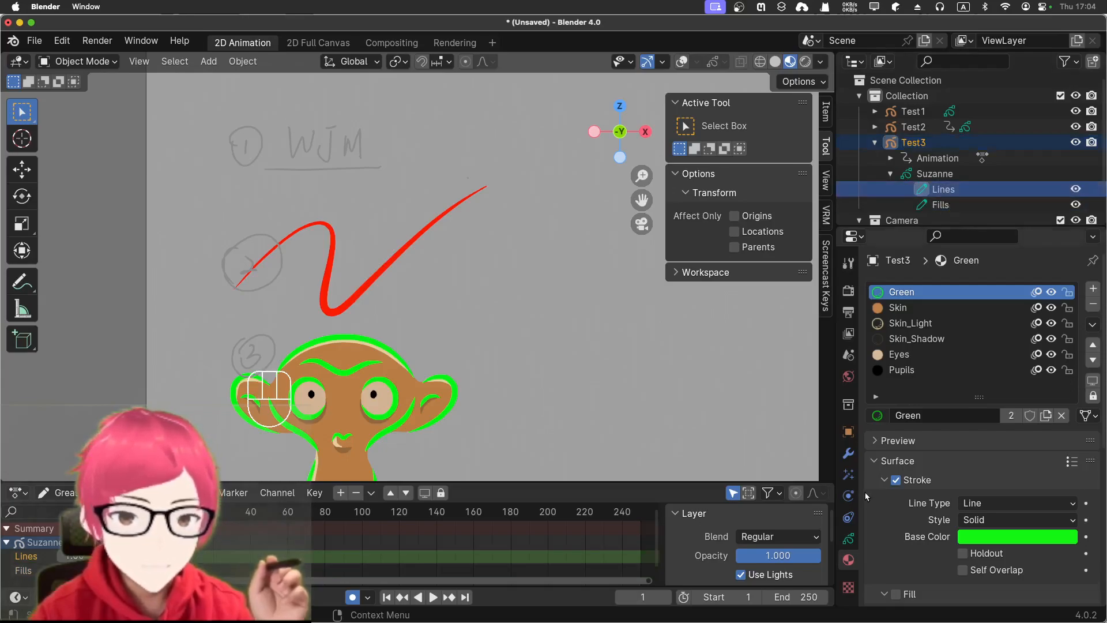
# - Open Test3's layer list, make Fills the active layer and hide it
pyautogui.click(846, 539)
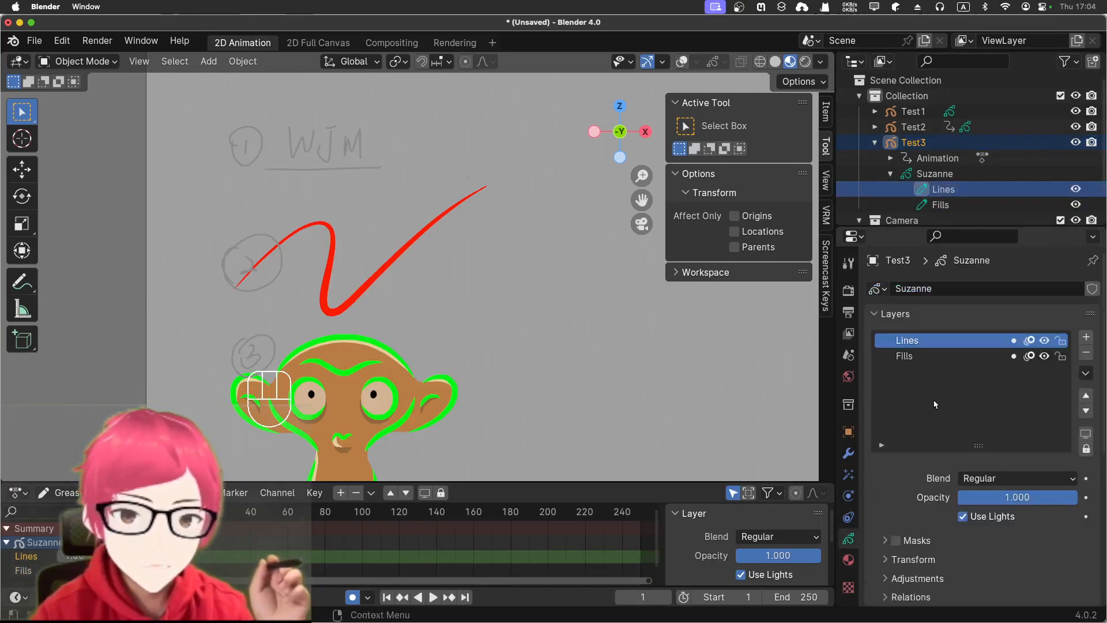
pyautogui.click(924, 358)
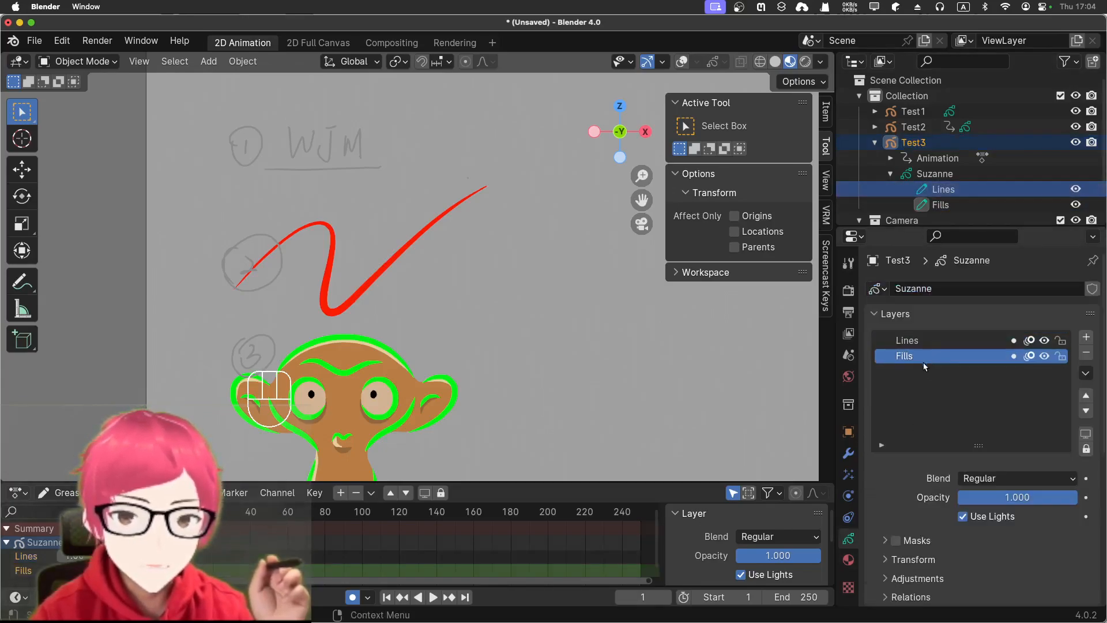
pyautogui.click(1043, 356)
pyautogui.moveTo(588, 385)
pyautogui.mouseDown(button='middle')
pyautogui.moveTo(598, 350)
pyautogui.moveTo(732, 371)
pyautogui.moveTo(650, 351)
pyautogui.moveTo(640, 361)
pyautogui.mouseUp(button='middle')
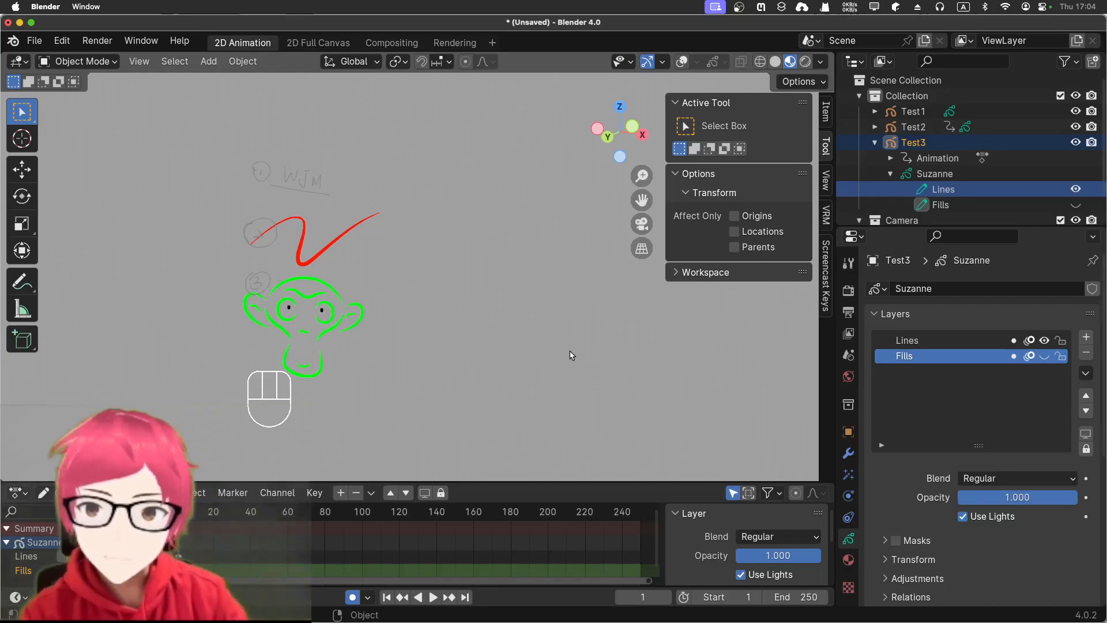
pyautogui.press('KP_0')
pyautogui.scroll(-3, 572, 349)
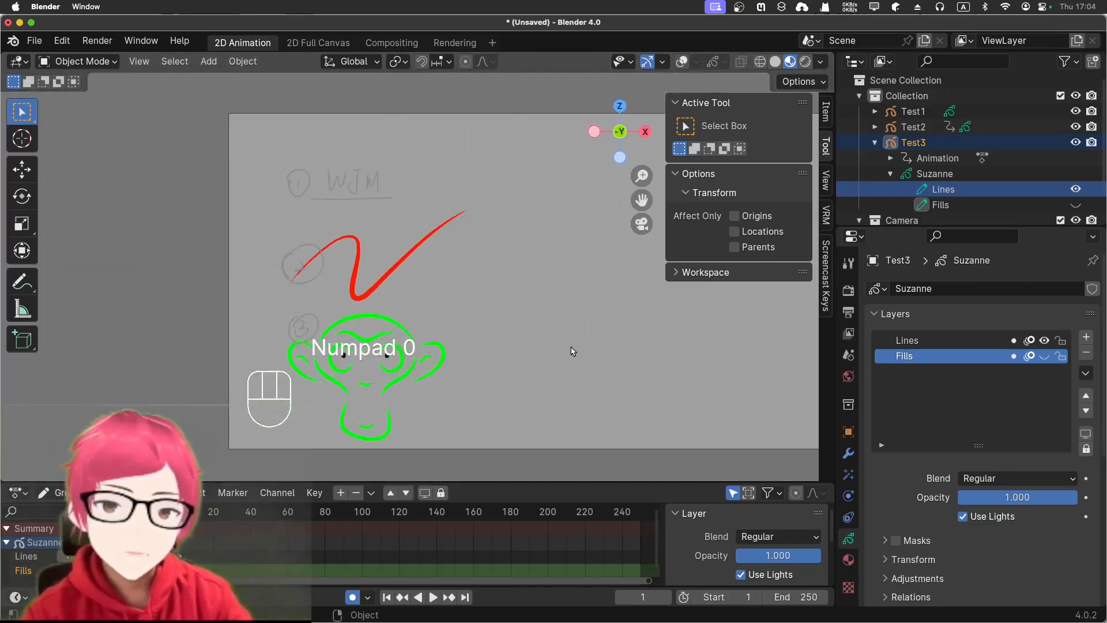
pyautogui.keyDown('shift'); pyautogui.moveTo(573, 349); pyautogui.dragTo(585, 341, button='middle'); pyautogui.keyUp('shift')
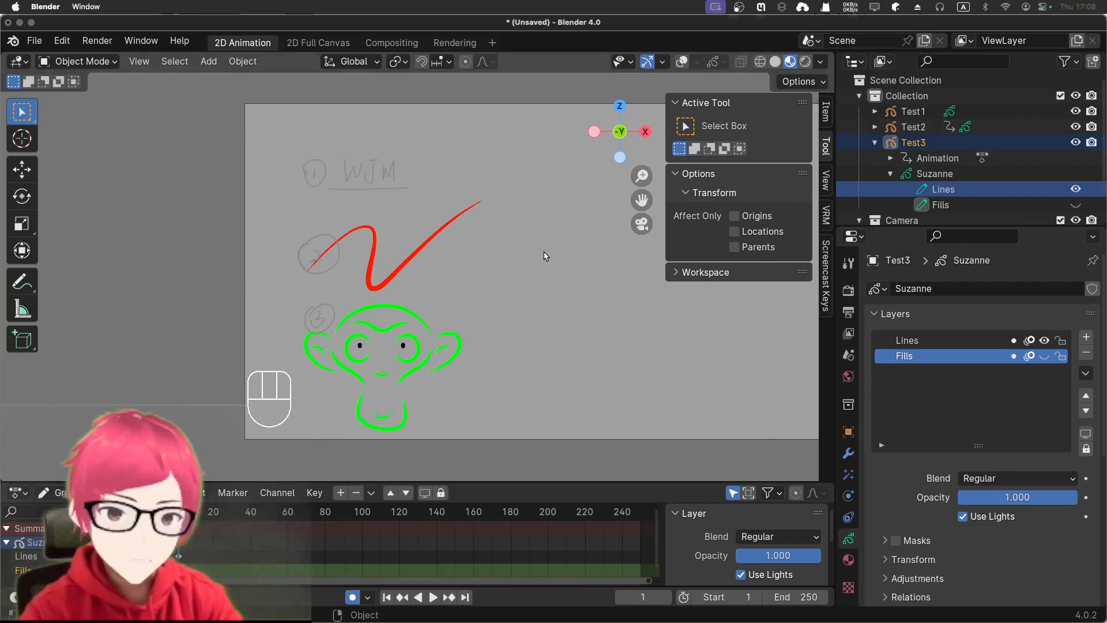
pyautogui.hotkey('ctrl', 'Right')
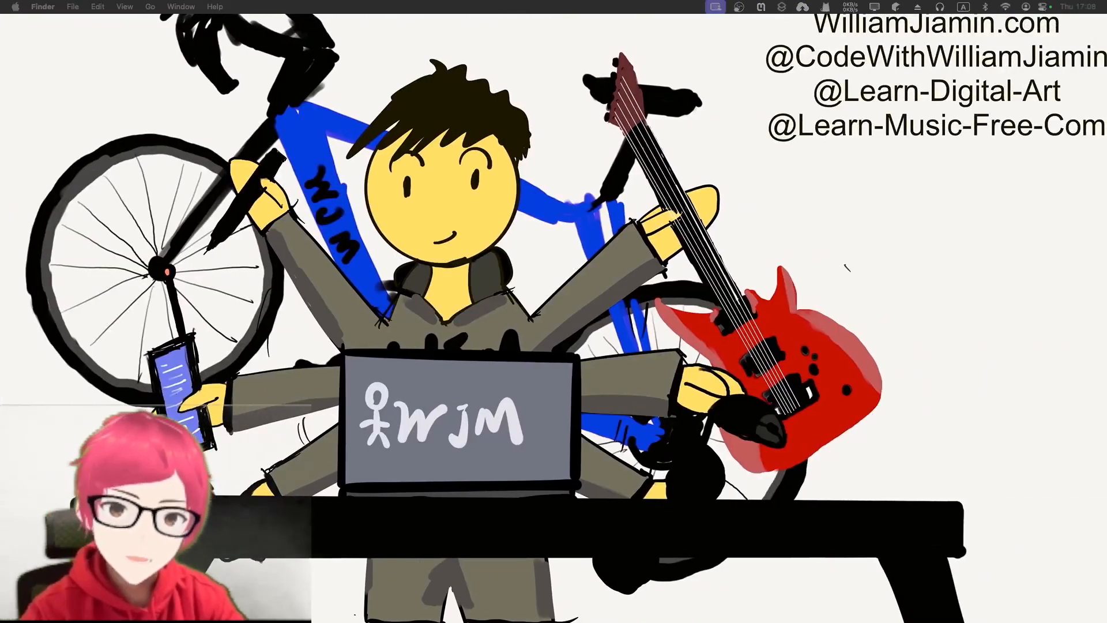
pyautogui.hotkey('ctrl', 'Left')
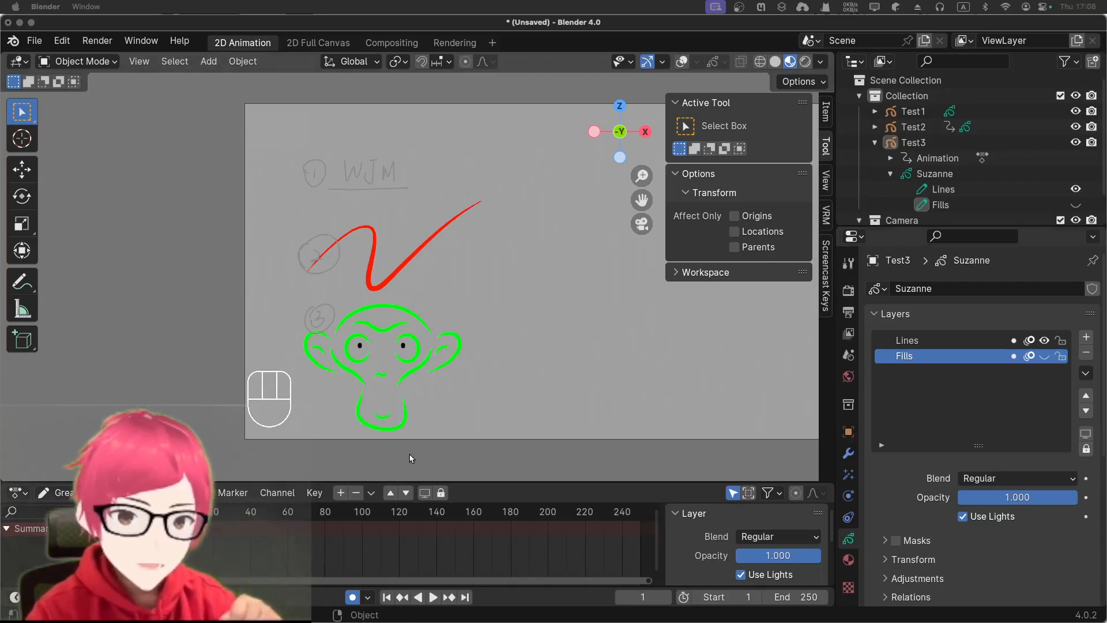
# - Select the Test3 monkey and rename the Green material in its first slot to Common Green
pyautogui.click(417, 368)
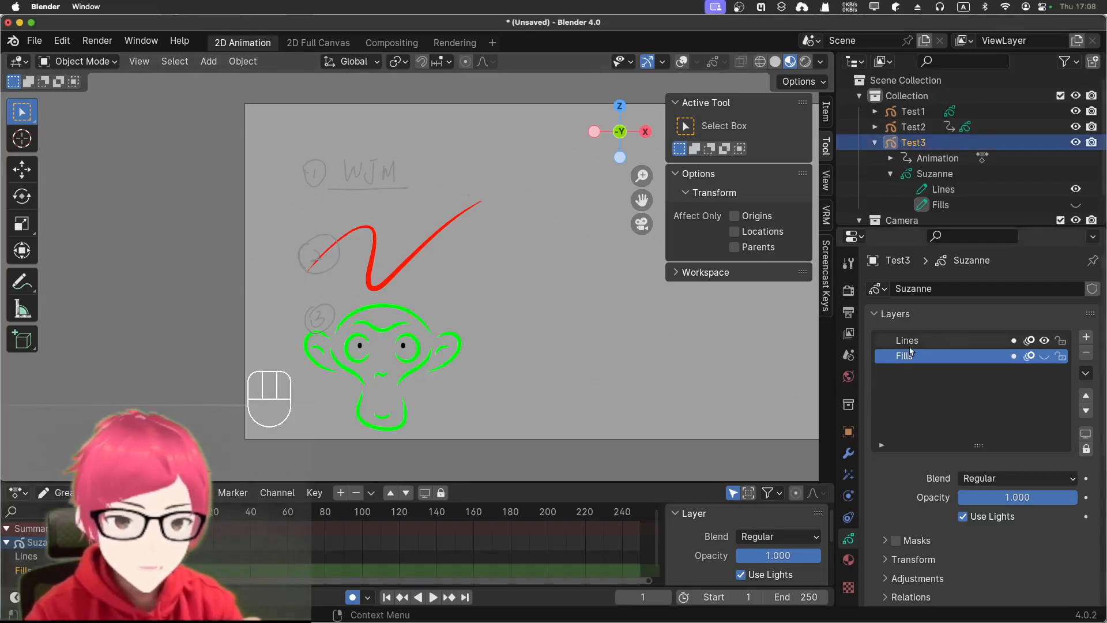
pyautogui.click(848, 559)
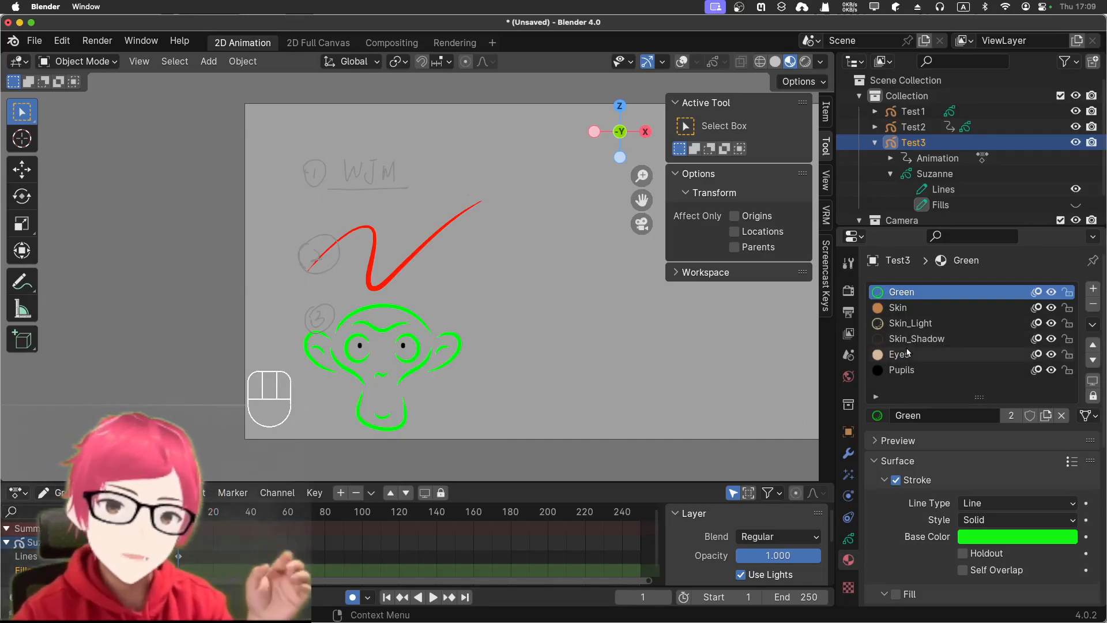
pyautogui.doubleClick(904, 293)
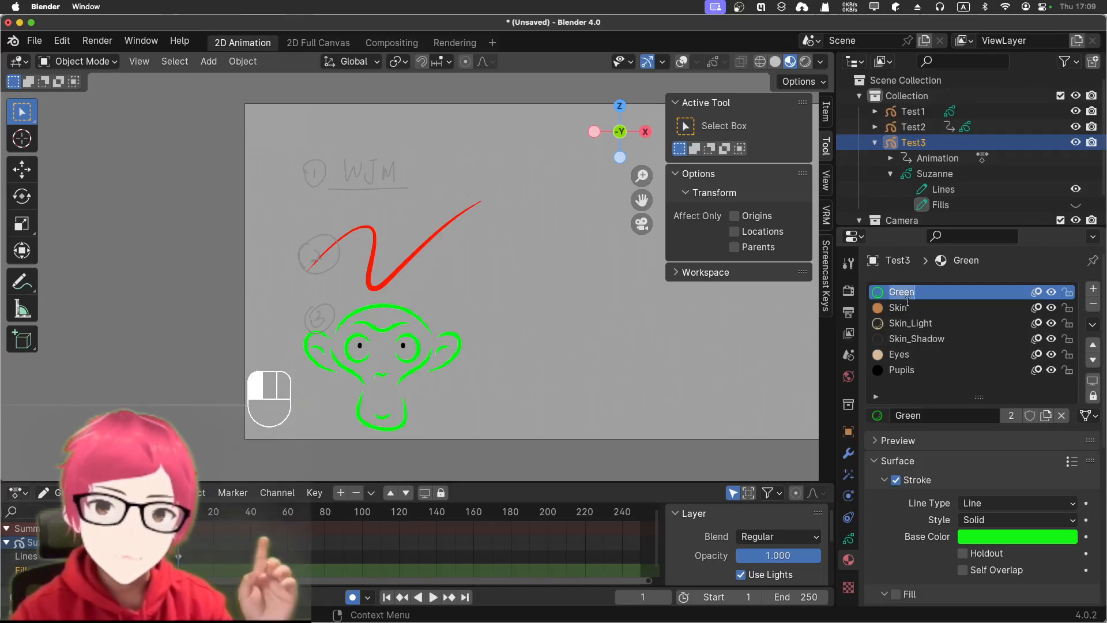
pyautogui.press('shift')
pyautogui.write('Common')
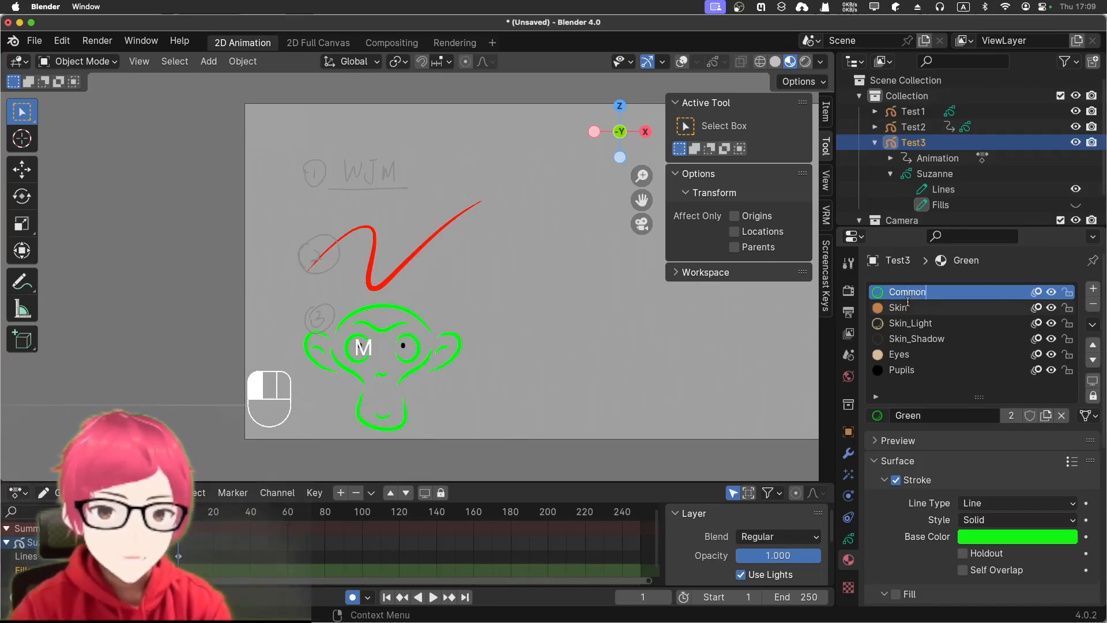
pyautogui.write(' Green')
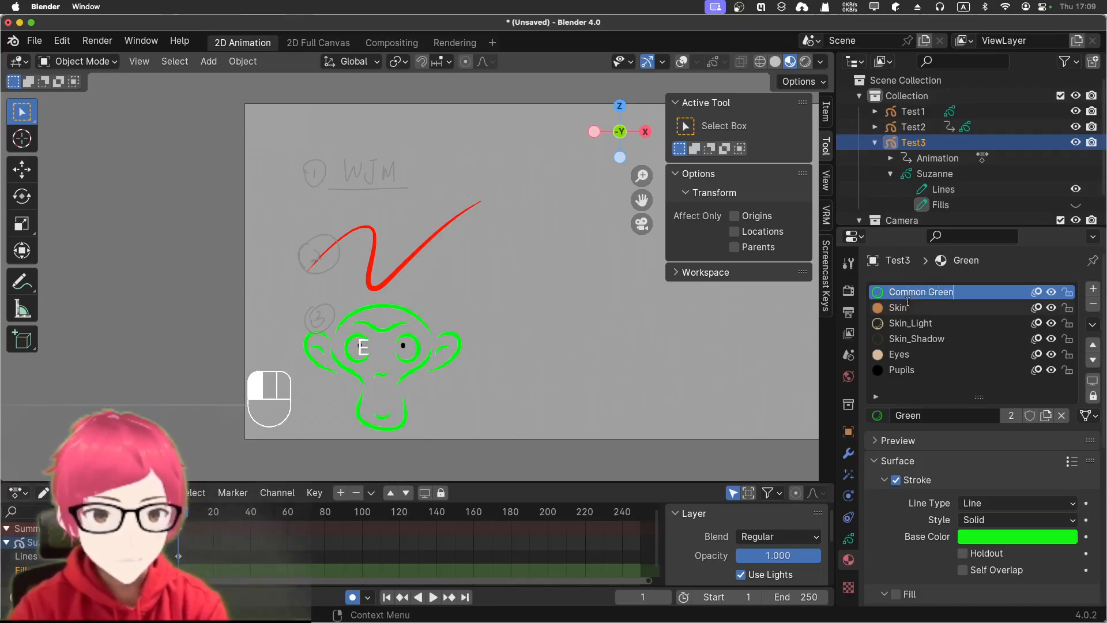
pyautogui.press('Return')
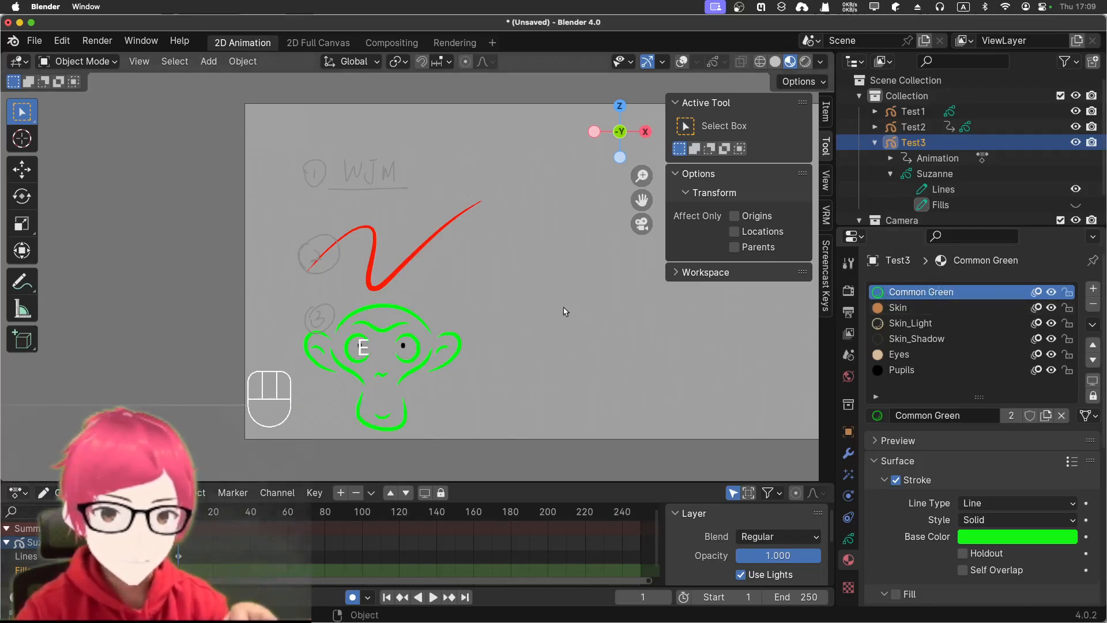
# - Select the Test2 stroke and assign the Common Green material to its first slot
pyautogui.click(408, 268)
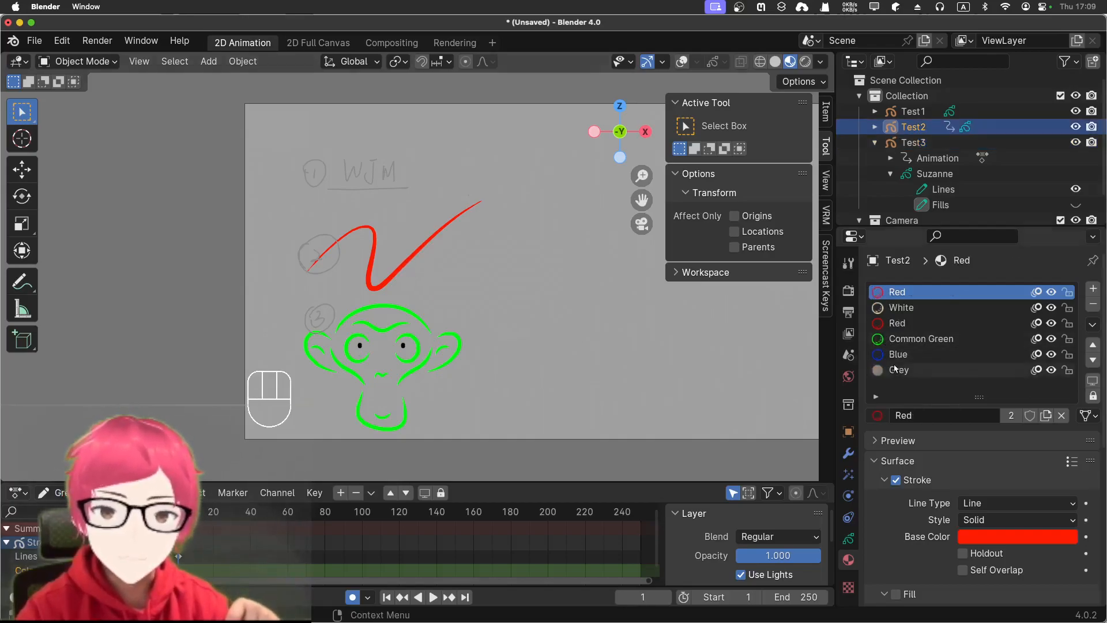
pyautogui.click(877, 415)
pyautogui.click(930, 500)
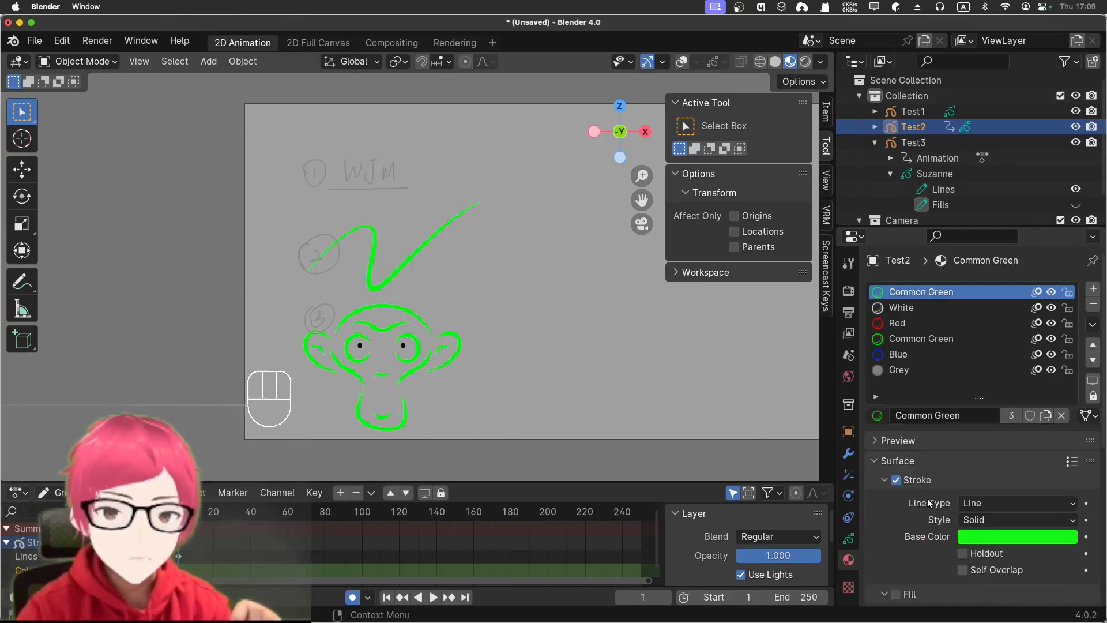
# - Select the handwritten Test1 object, assign Common Green to its material slot, and view its layers
pyautogui.click(351, 170)
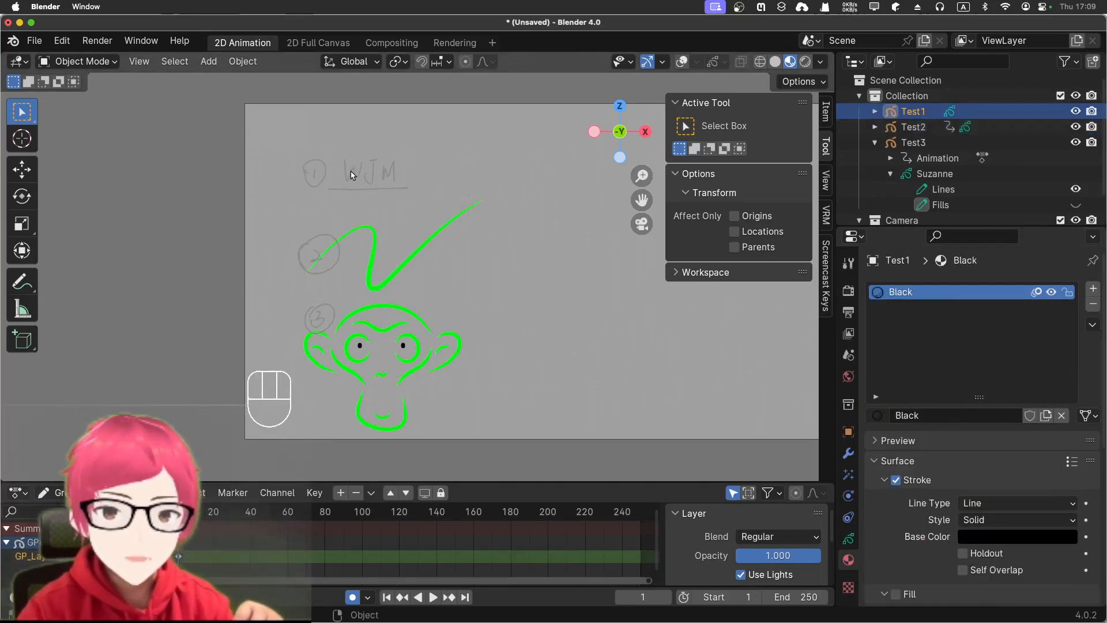
pyautogui.click(886, 420)
pyautogui.click(930, 498)
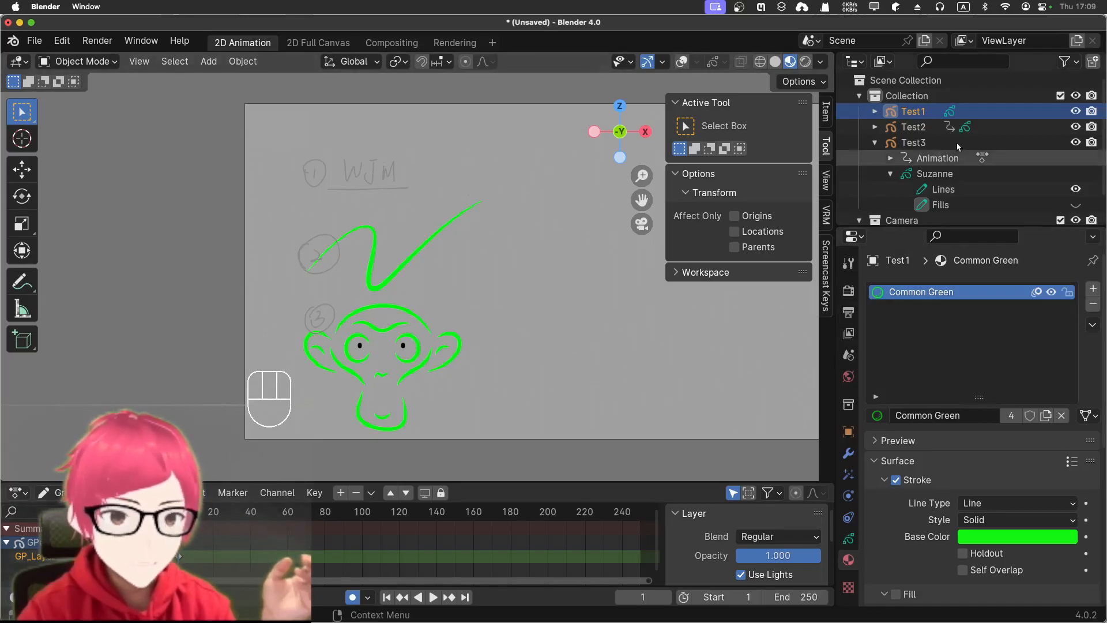
pyautogui.click(848, 538)
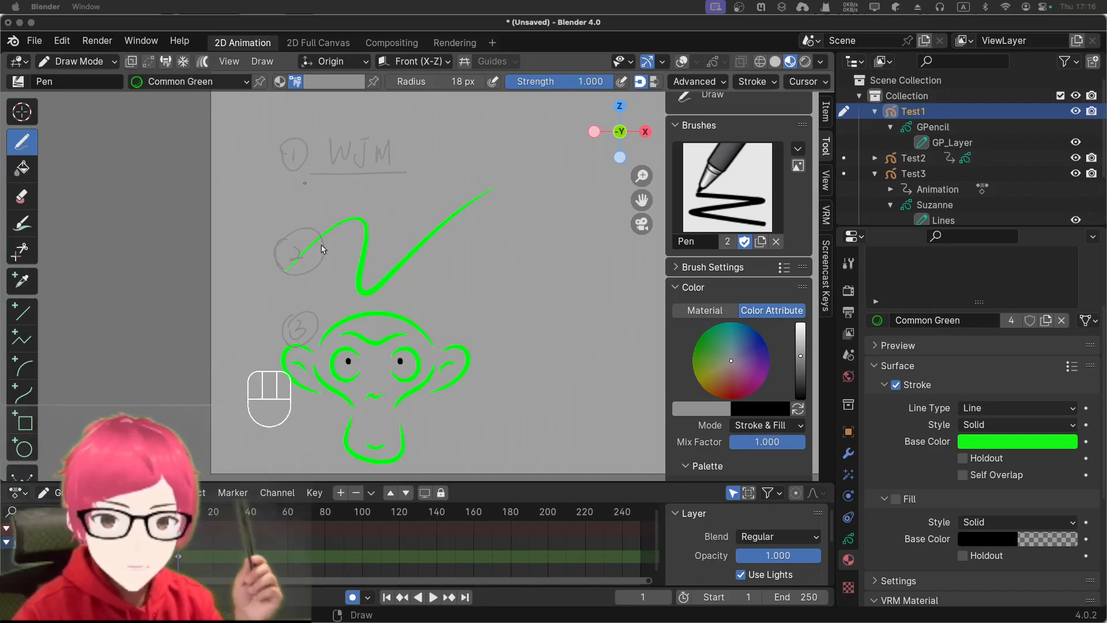
# - Choose the Ink Pen brush and draw a black zigzag beside the WJM lettering using its color attribute
pyautogui.scroll(2, 711, 219)
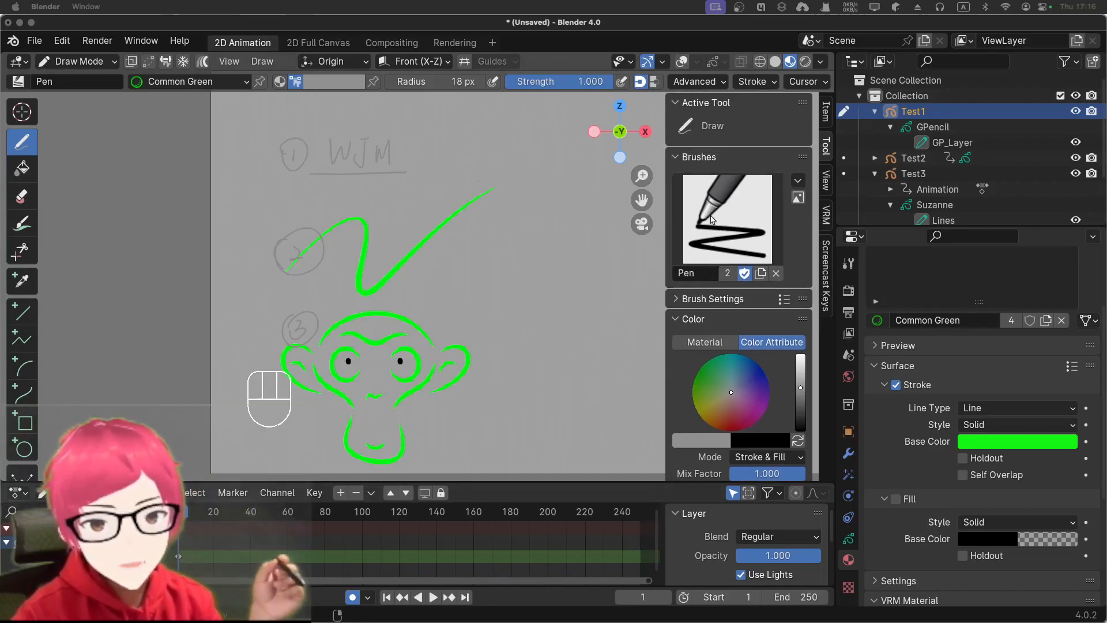
pyautogui.click(731, 256)
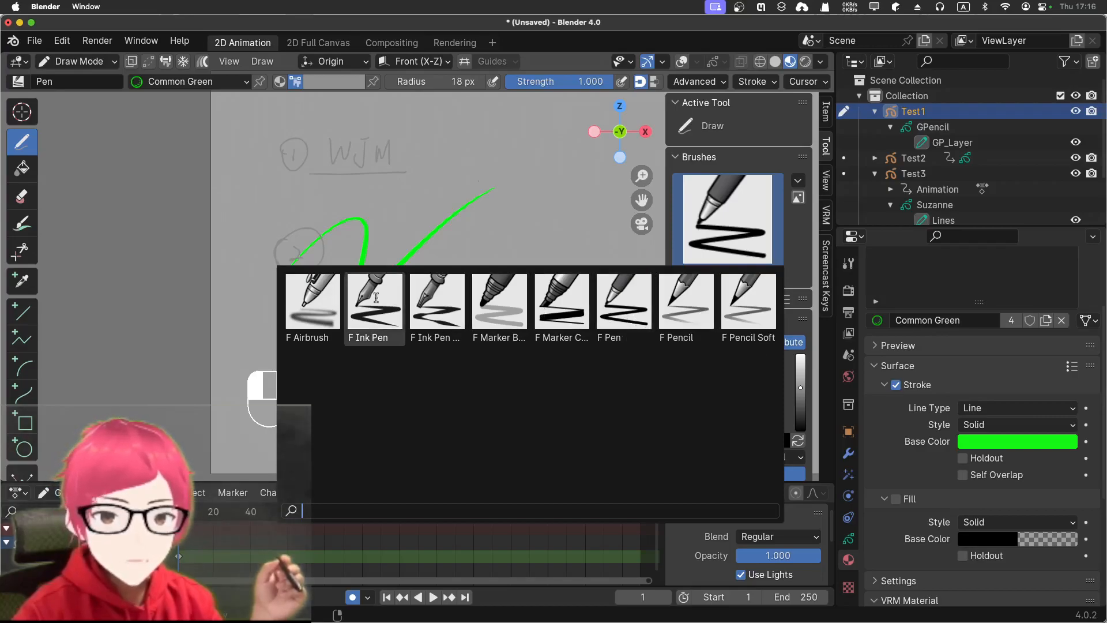
pyautogui.click(376, 299)
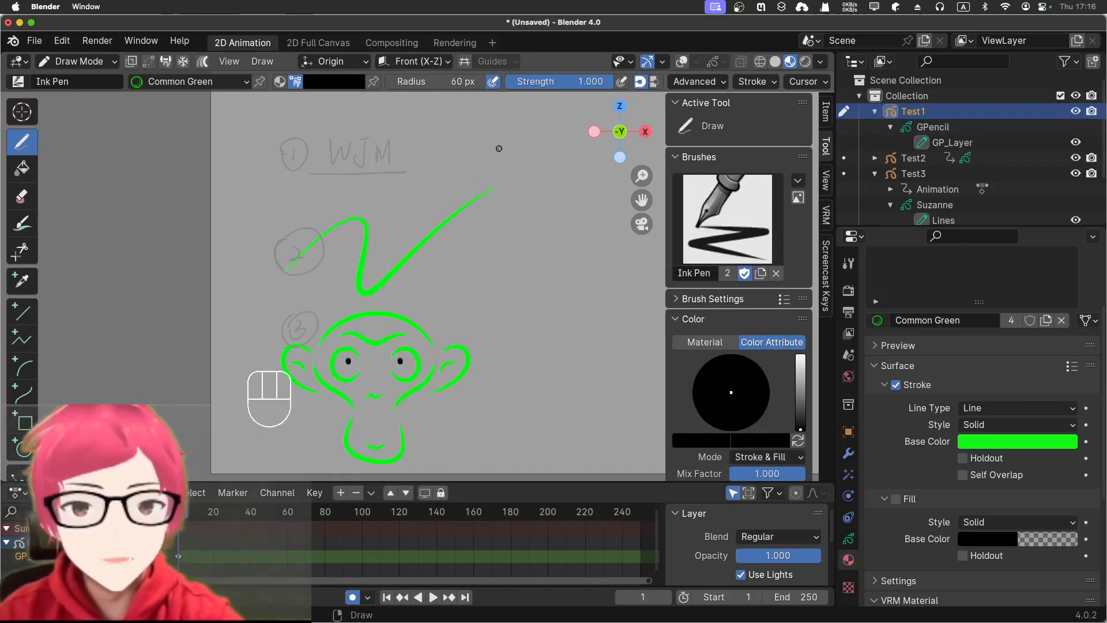
pyautogui.moveTo(452, 147)
pyautogui.mouseDown()
pyautogui.moveTo(479, 170)
pyautogui.moveTo(564, 126)
pyautogui.mouseUp()
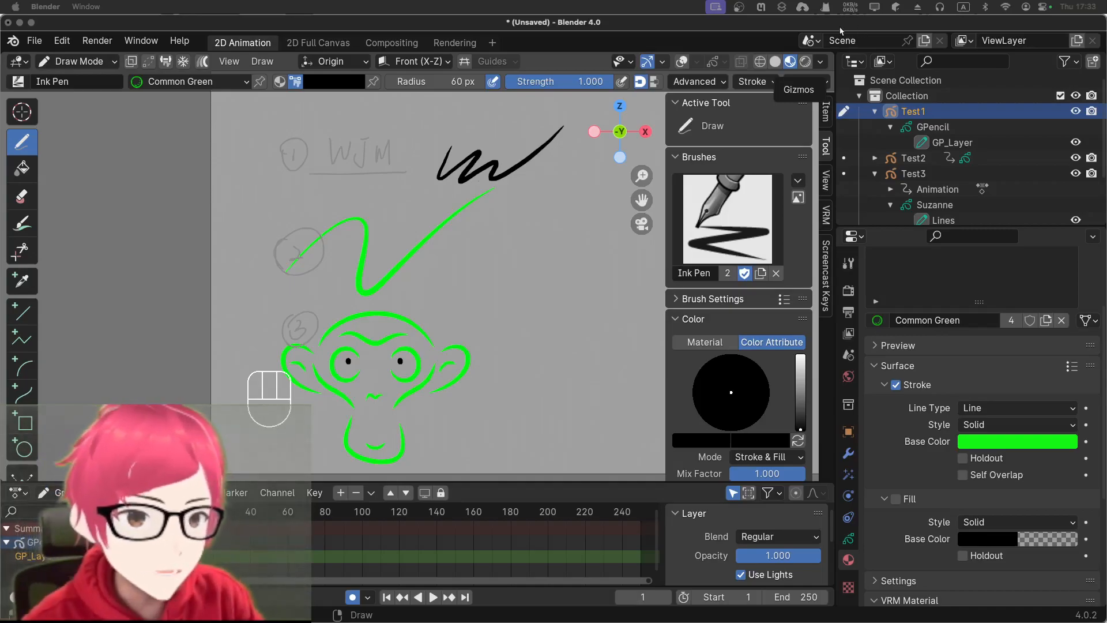
# - Set the brush's color mode to Material and draw a Common Green zigzag just above the black one
pyautogui.click(705, 343)
pyautogui.click(744, 344)
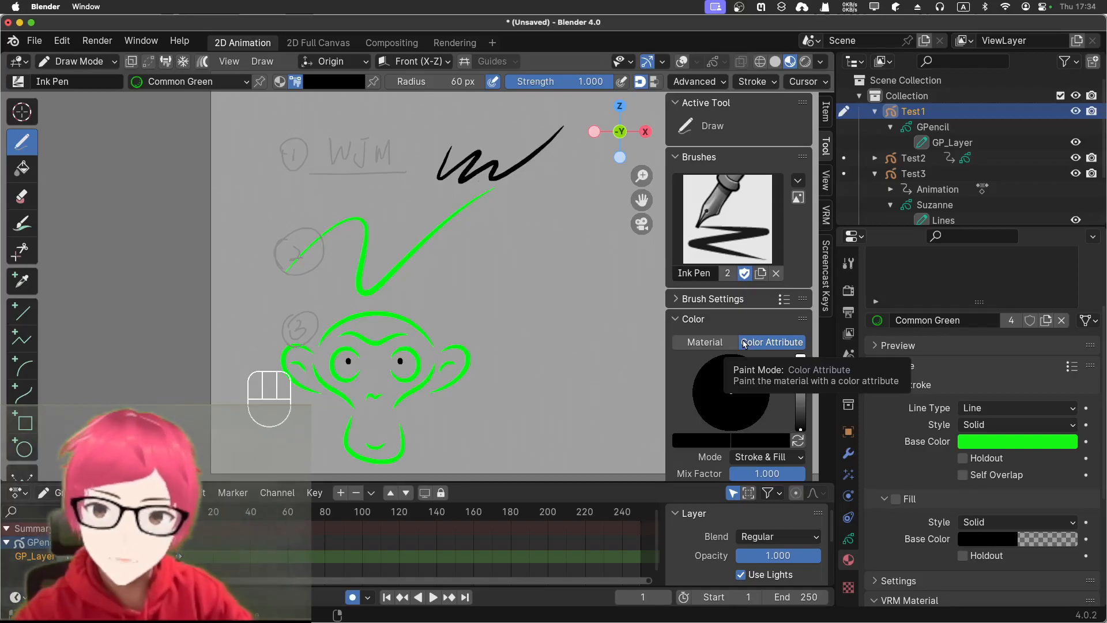
pyautogui.click(703, 343)
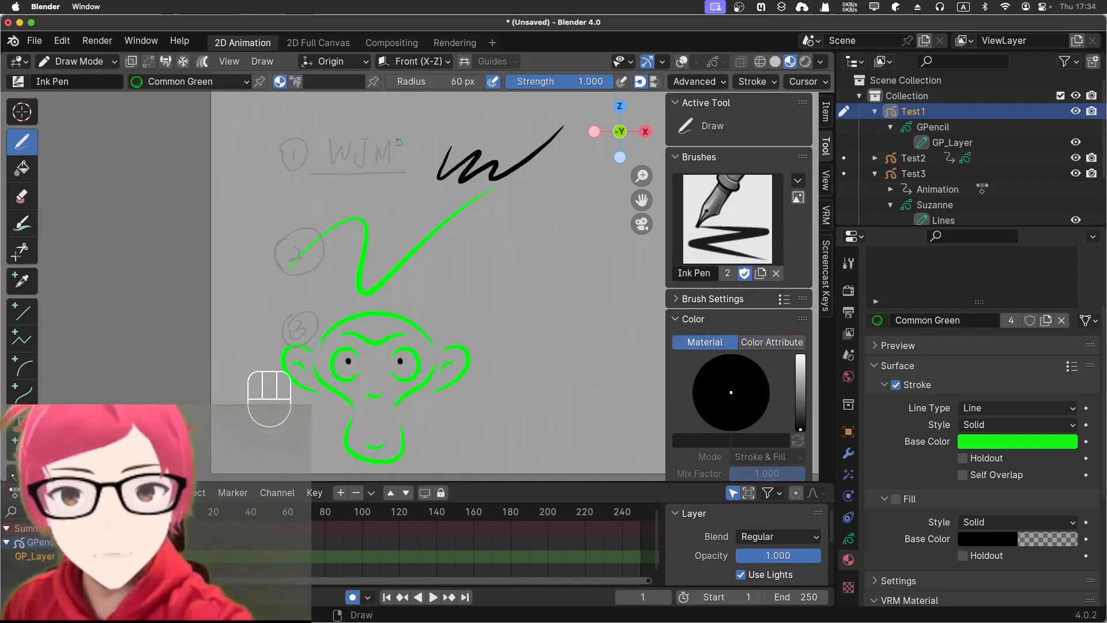
pyautogui.moveTo(386, 153); pyautogui.dragTo(562, 126)
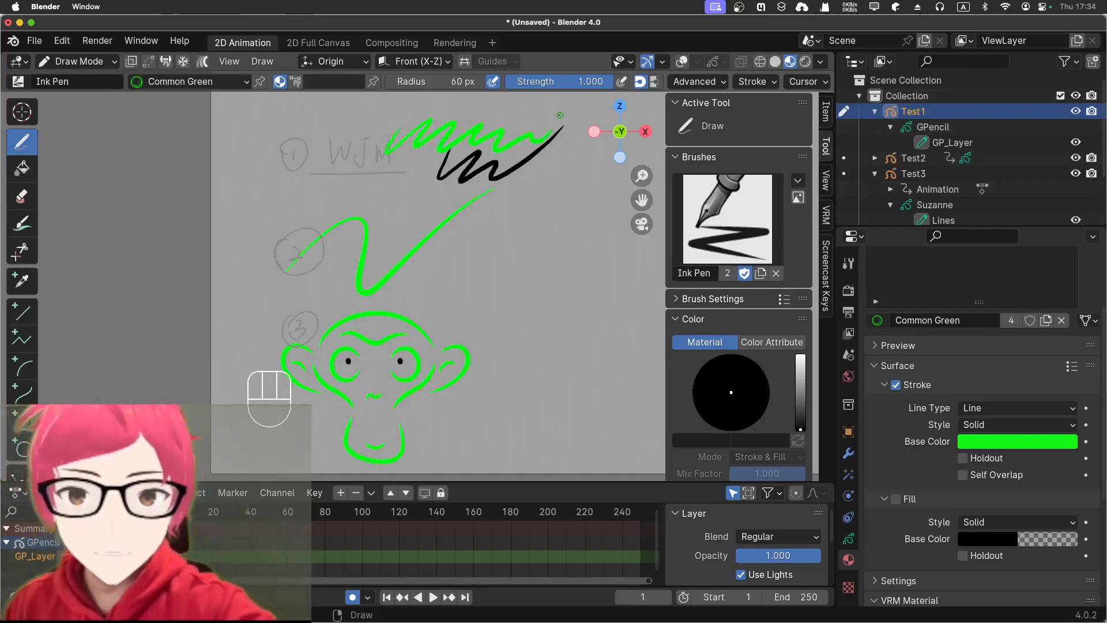